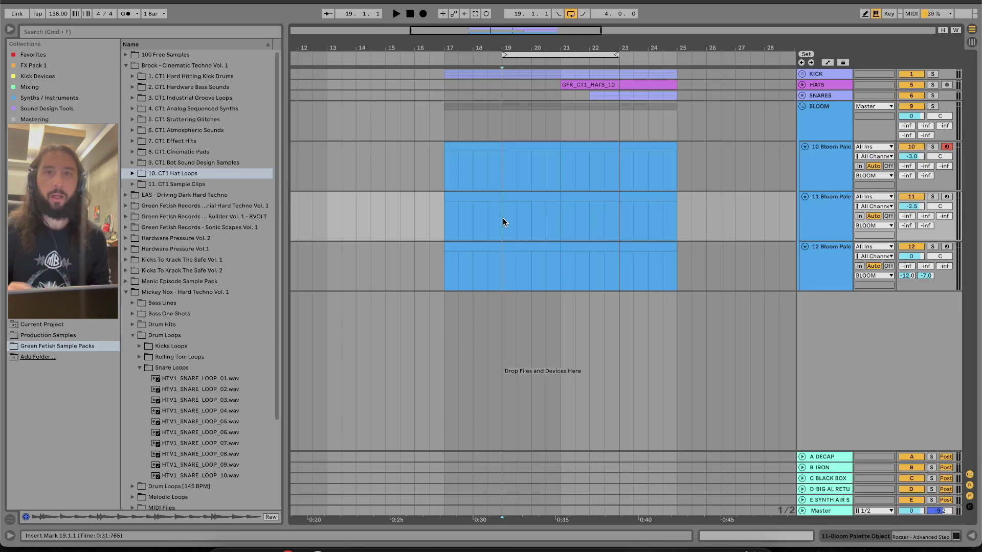
# Play the looped section from bar 19 to hear the BLOOM group with the drums, then stop playback.
pyautogui.click(502, 132)
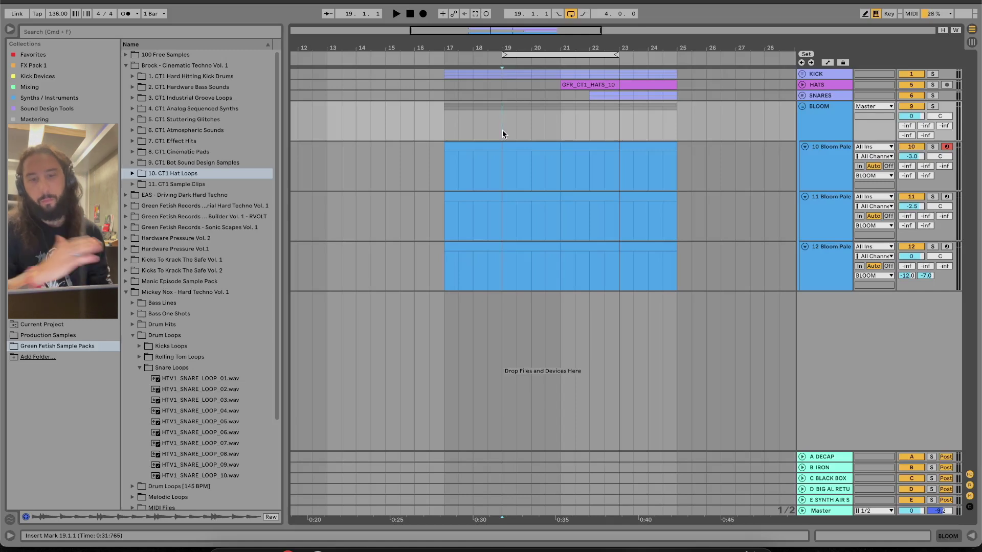
pyautogui.press('space')
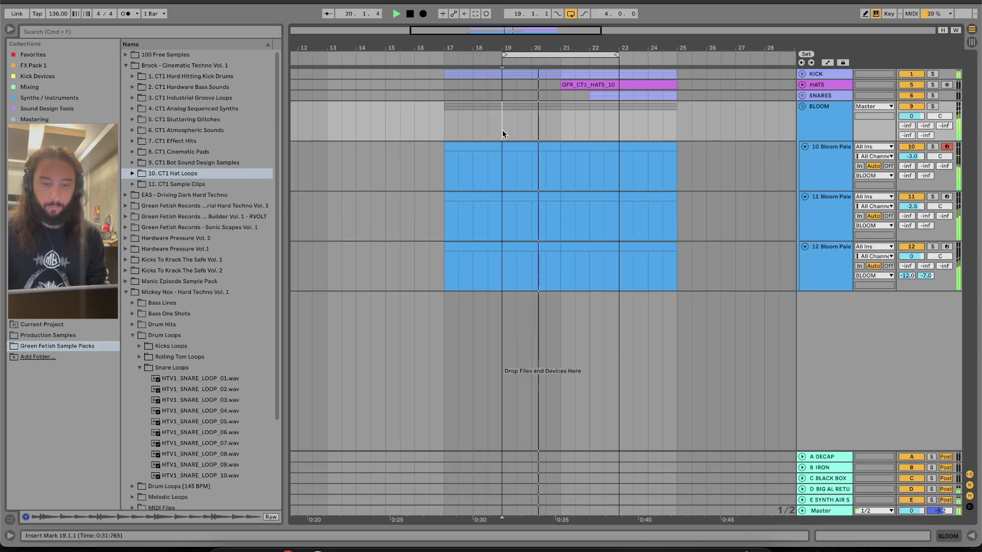
pyautogui.press('XF86AudioRaiseVolume')
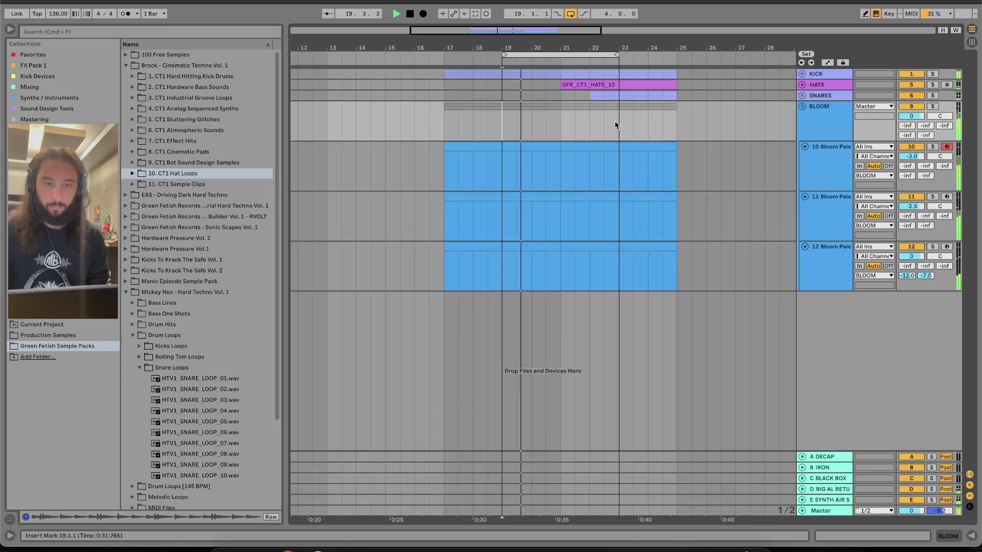
pyautogui.press('space')
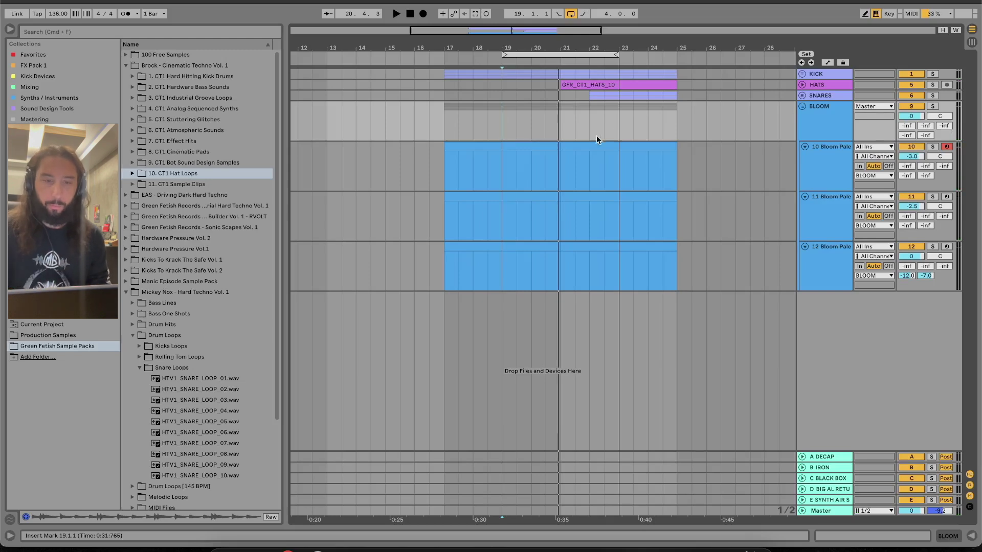
# Open the Bloom Palette Object plugin window from track 10's device chain and move it clear of the devices.
pyautogui.click(586, 168)
pyautogui.click(923, 539)
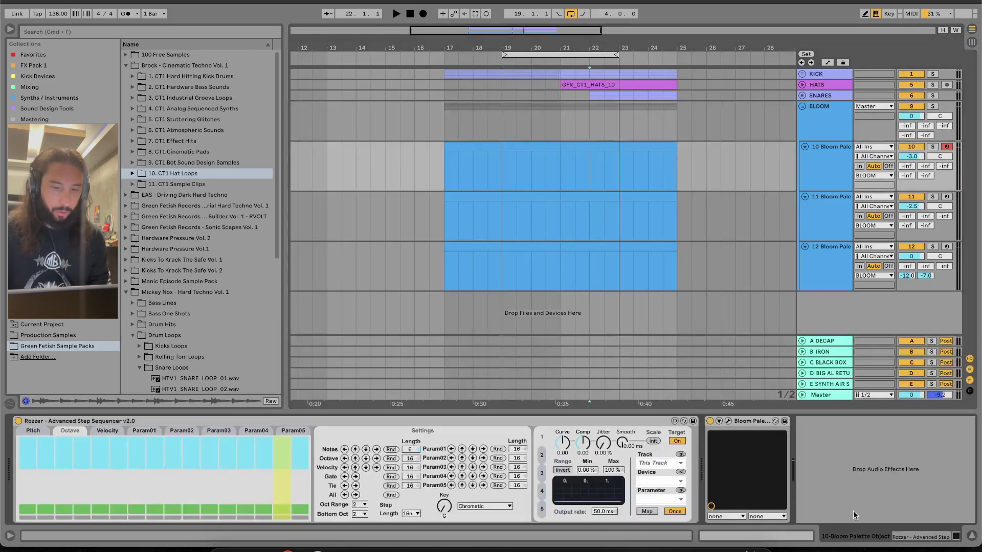
pyautogui.click(728, 421)
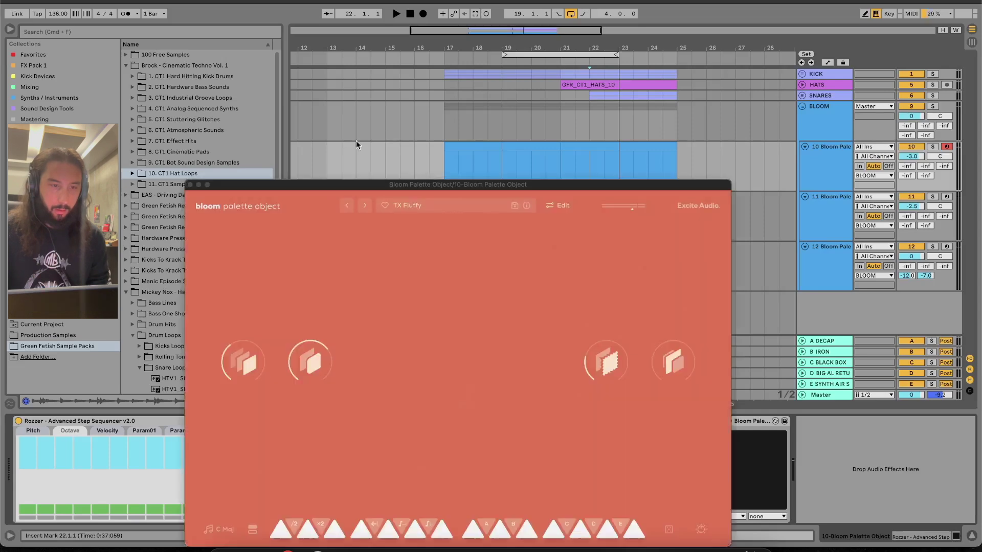
pyautogui.moveTo(366, 183); pyautogui.dragTo(499, 37)
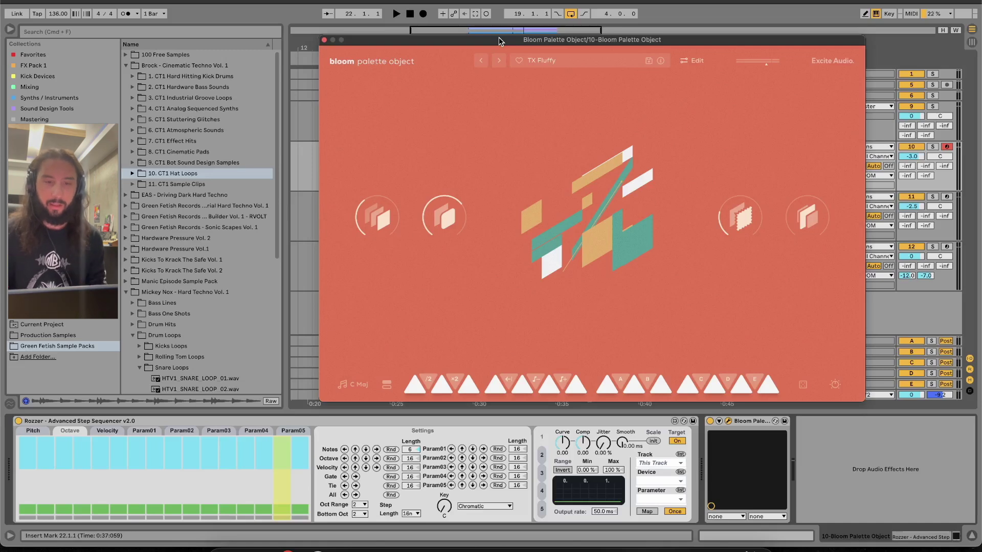
# View the Textures presets in Bloom Palette Object's preset browser and close it without changing the preset.
pyautogui.click(590, 61)
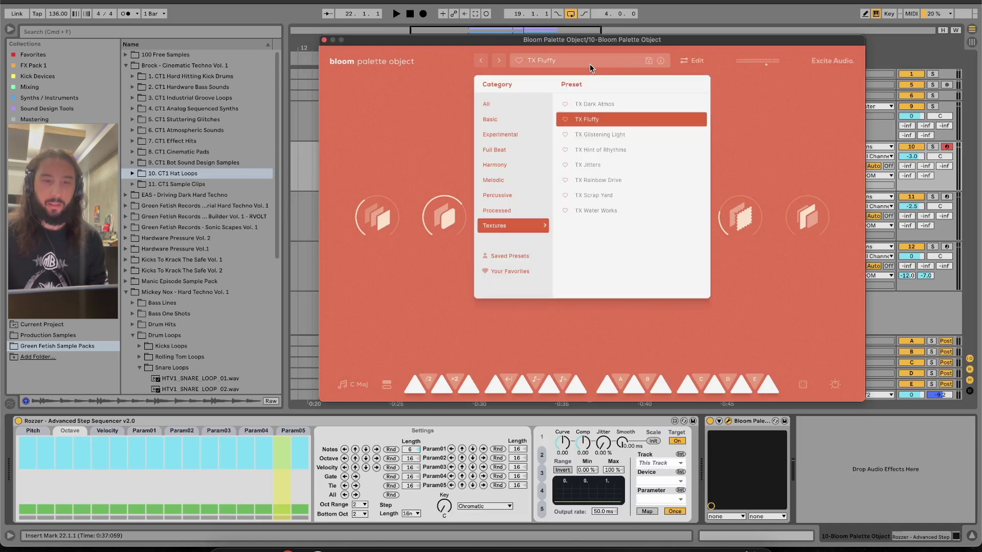
pyautogui.click(820, 164)
pyautogui.click(716, 46)
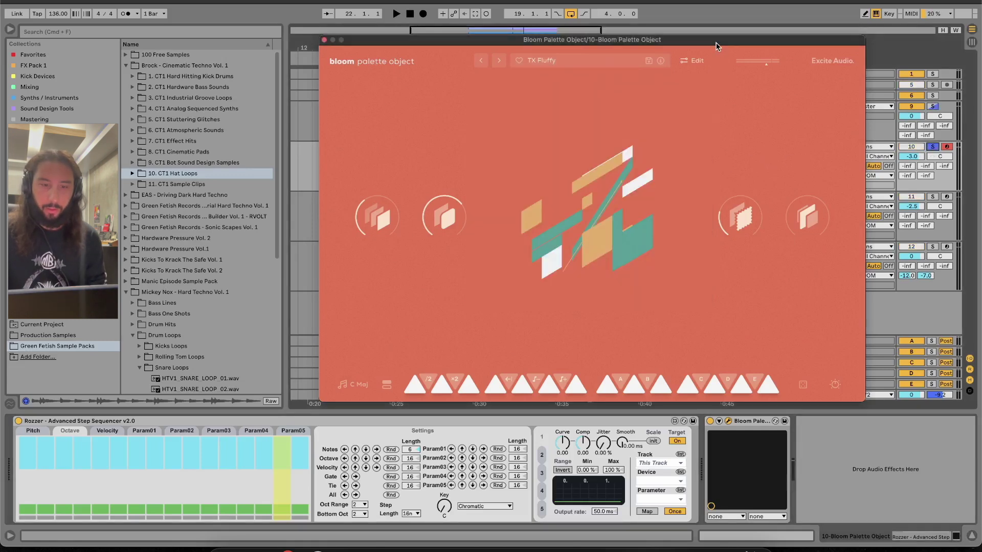
# Display the Pitch lane of the Rozzer step sequencer on track 10.
pyautogui.doubleClick(230, 424)
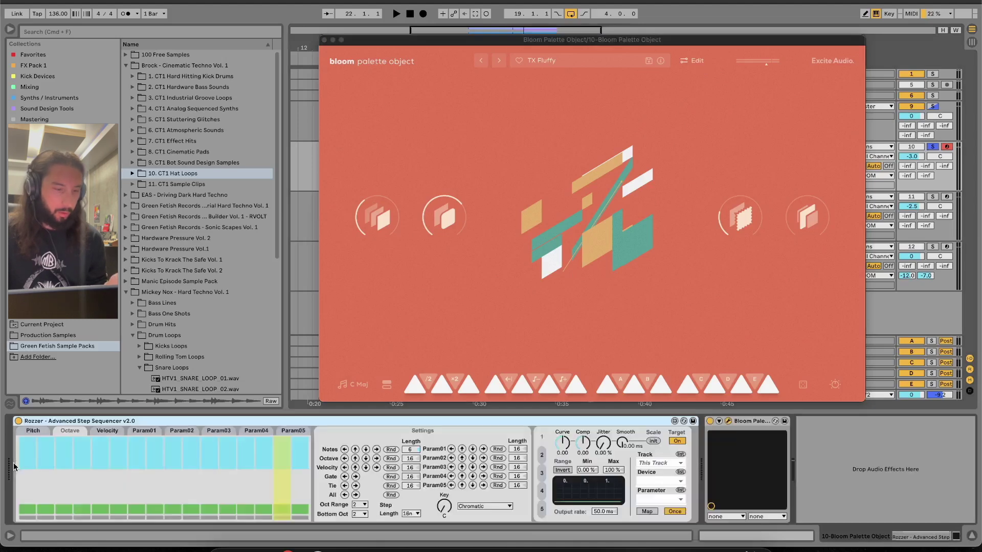
pyautogui.doubleClick(18, 468)
pyautogui.click(34, 432)
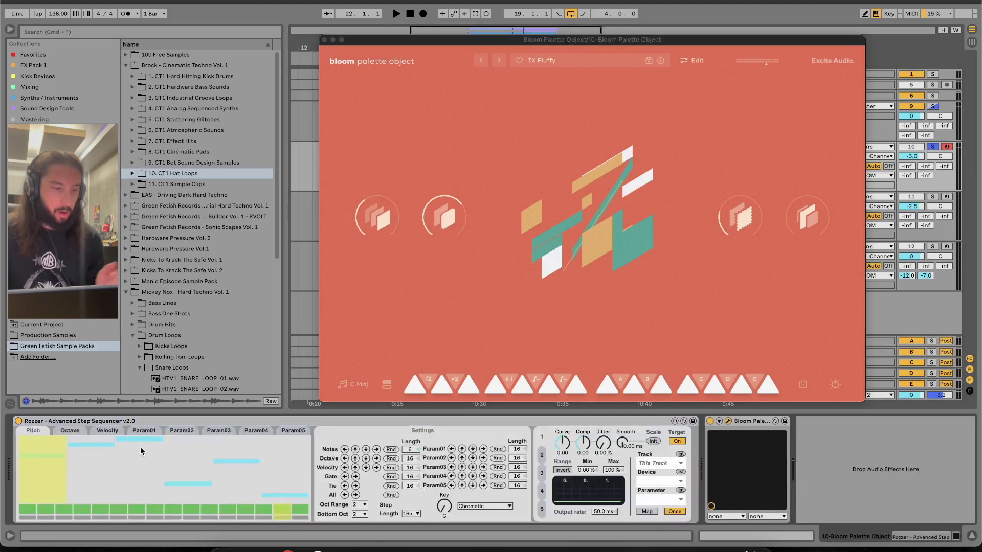
# Play the loop, soloing tracks 11 and 12 in turn, then stop and solo track 10 with the BLOOM group.
pyautogui.press('space')
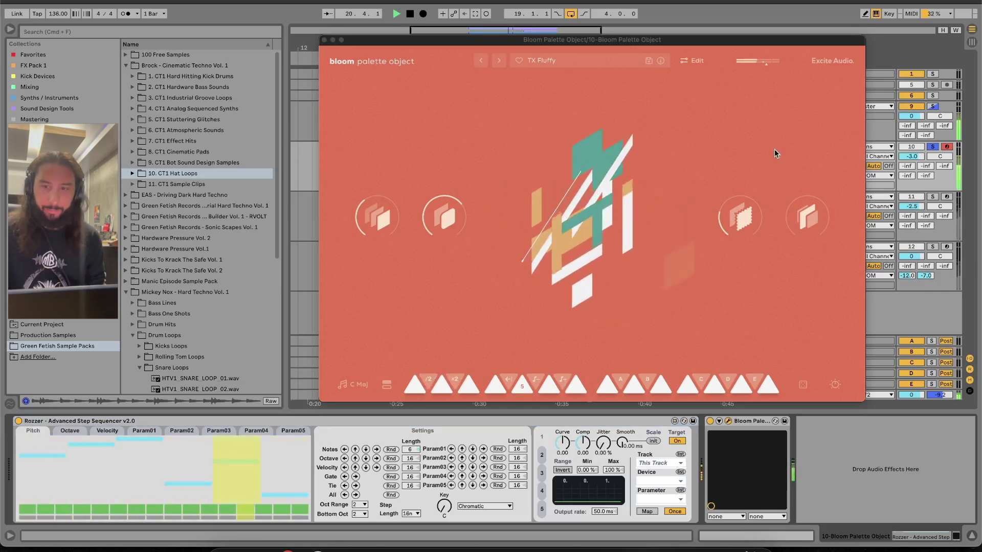
pyautogui.click(933, 196)
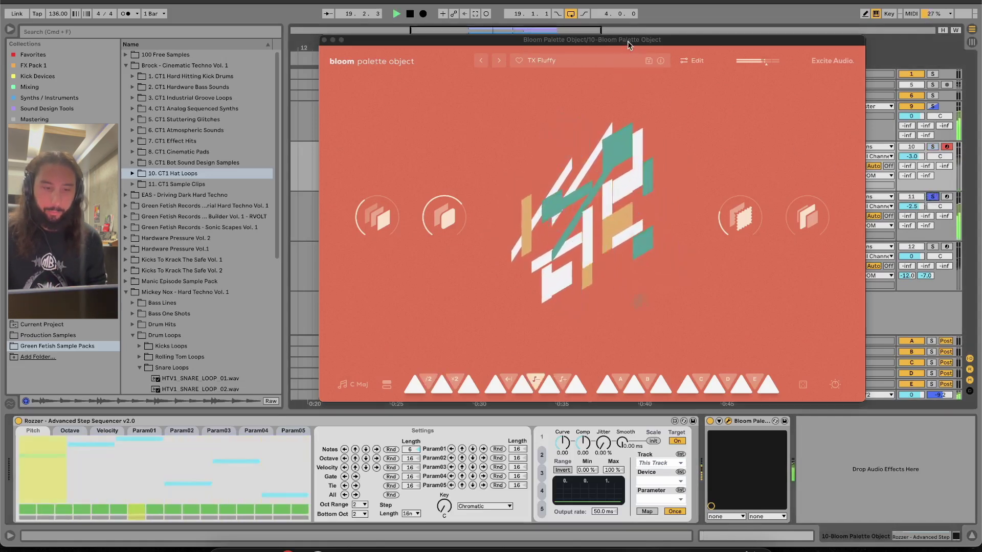
pyautogui.click(932, 247)
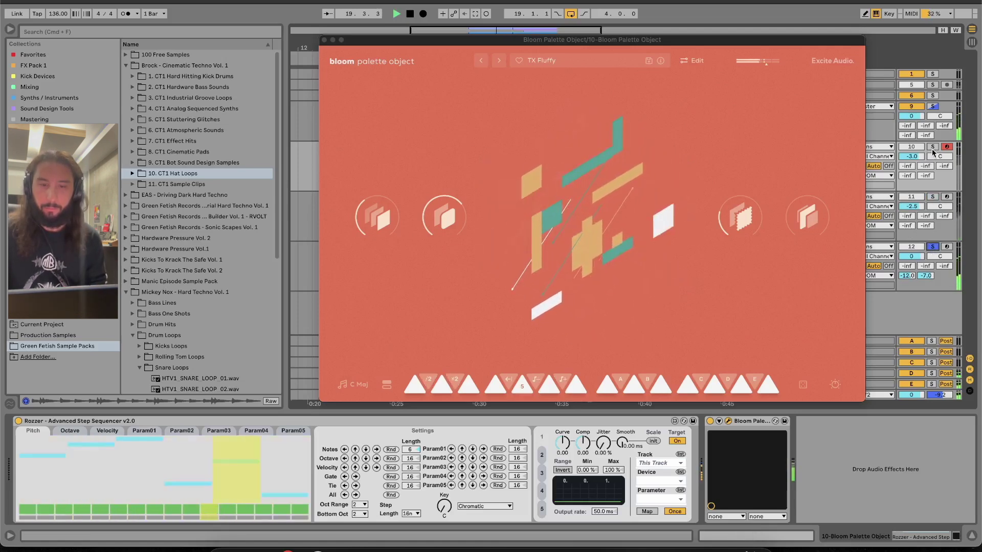
pyautogui.click(932, 247)
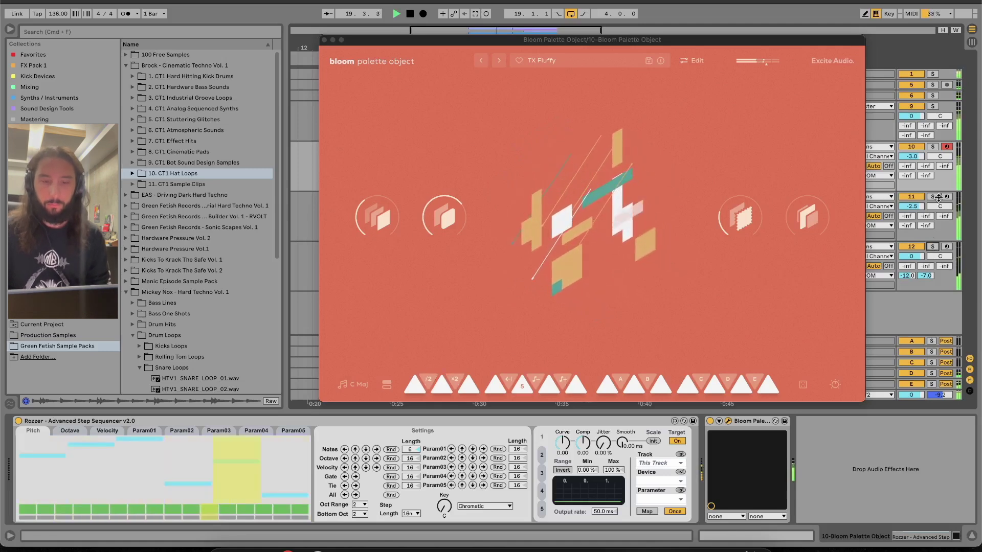
pyautogui.press('space')
pyautogui.click(933, 147)
pyautogui.keyDown('super'); pyautogui.click(933, 106); pyautogui.keyUp('super')
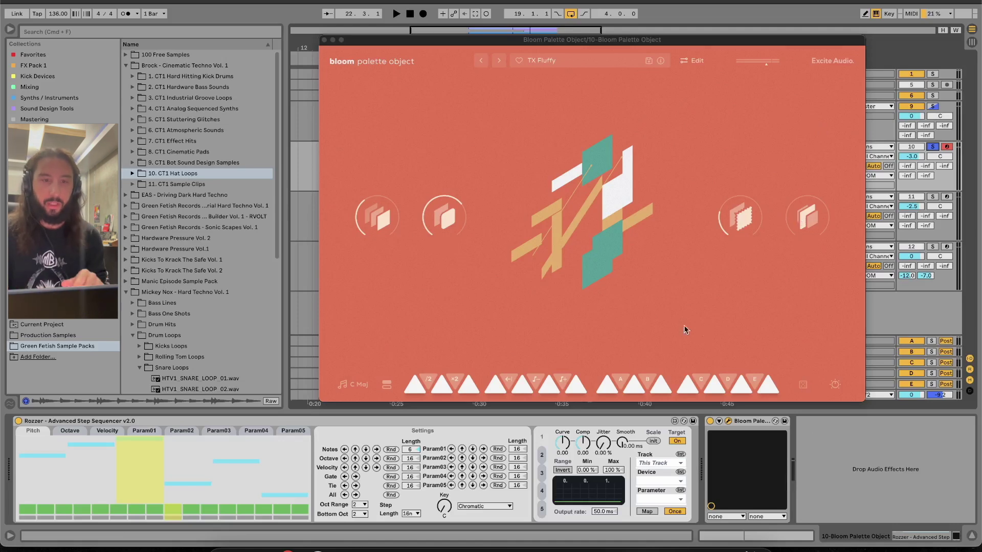
# Look over Bloom Palette Object's preset browser and its key selector without changing either setting.
pyautogui.click(569, 61)
pyautogui.click(533, 291)
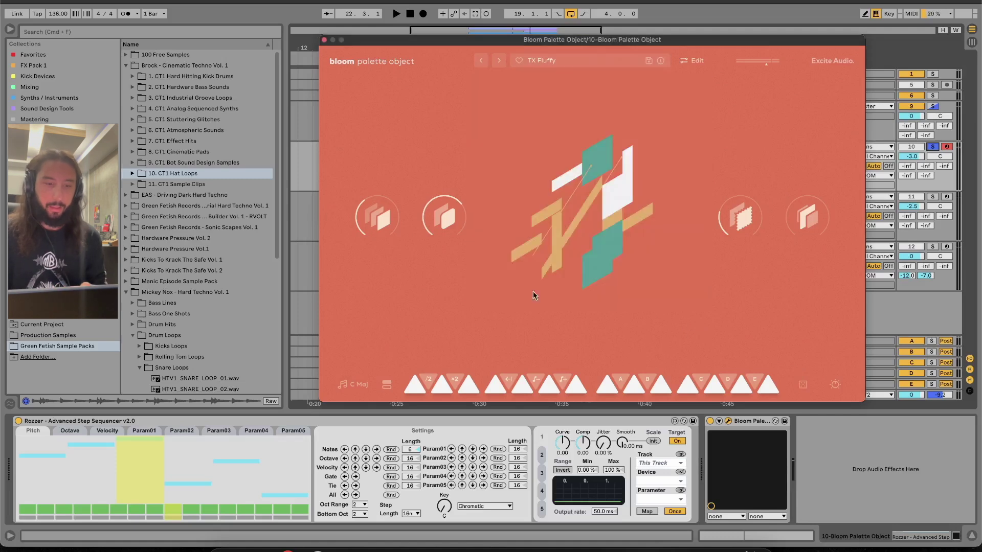
pyautogui.click(353, 385)
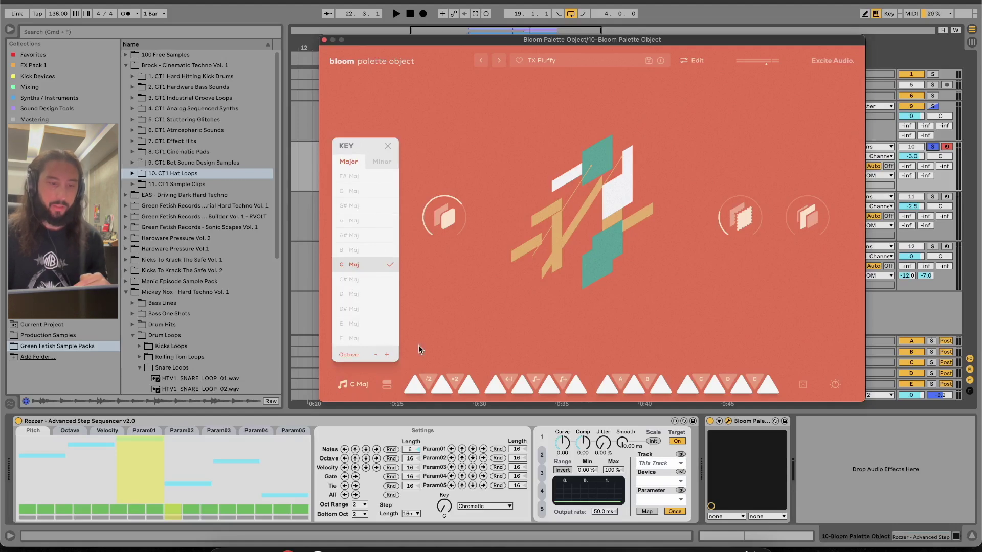
# Examine the sample bank view with its category rows from Melodic Loops to Household, then return to the main view.
pyautogui.click(387, 385)
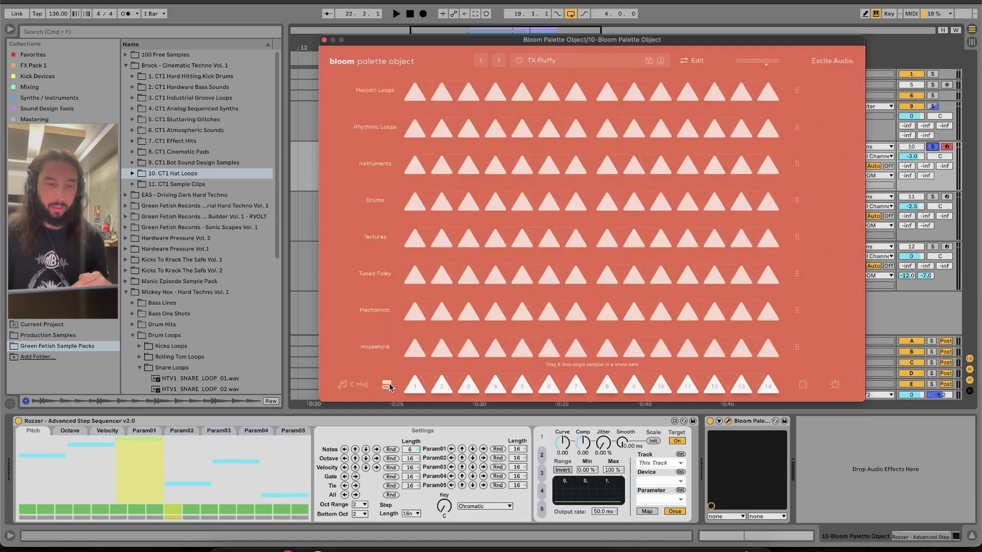
pyautogui.click(386, 386)
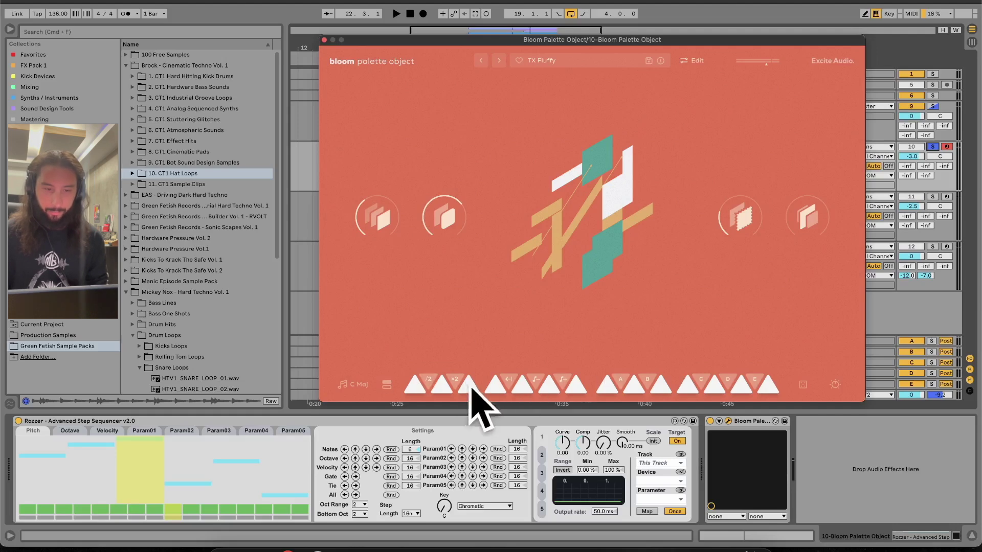
pyautogui.click(386, 387)
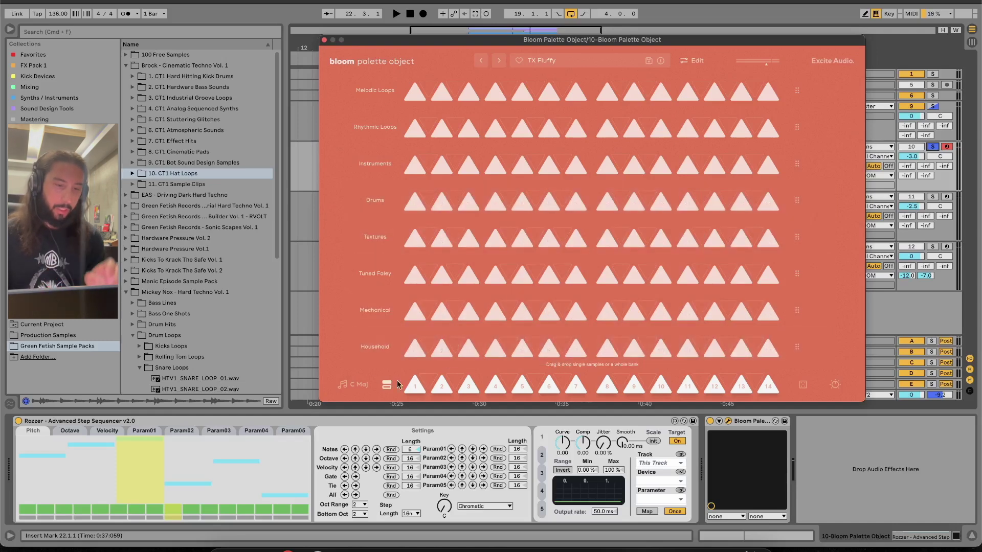
pyautogui.click(364, 385)
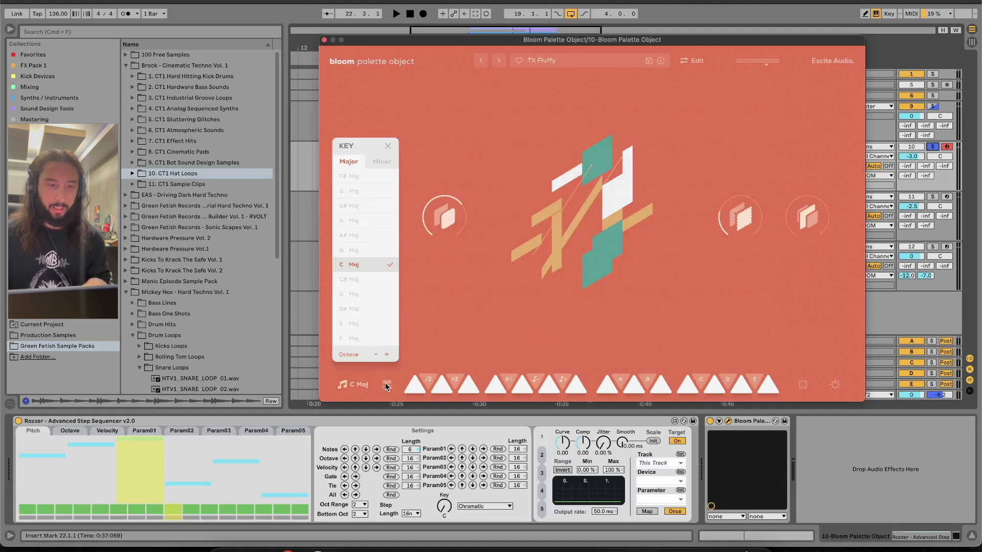
pyautogui.click(386, 386)
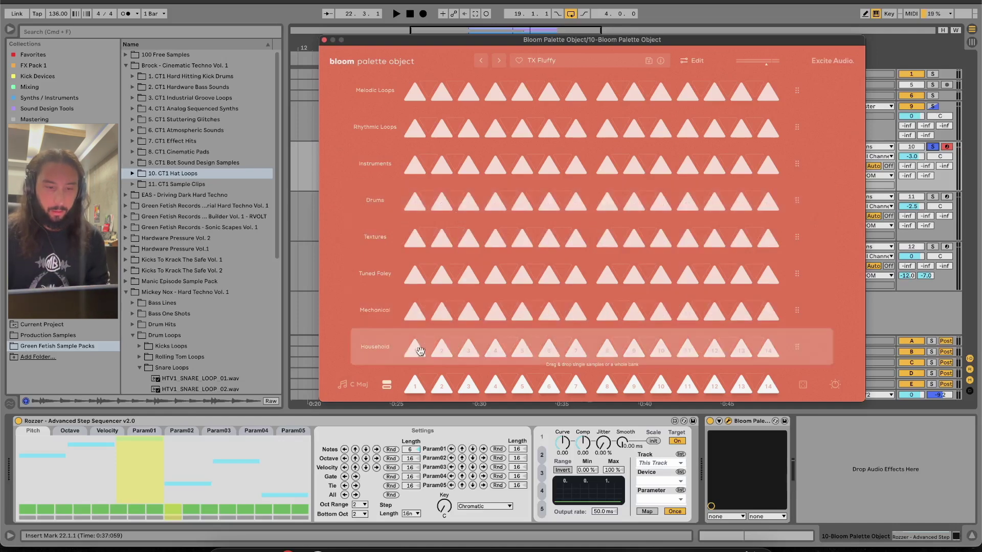
pyautogui.click(386, 386)
pyautogui.click(386, 386)
pyautogui.moveTo(491, 231)
pyautogui.mouseDown()
pyautogui.moveTo(497, 237)
pyautogui.moveTo(500, 164)
pyautogui.moveTo(554, 164)
pyautogui.moveTo(523, 217)
pyautogui.moveTo(494, 237)
pyautogui.mouseUp()
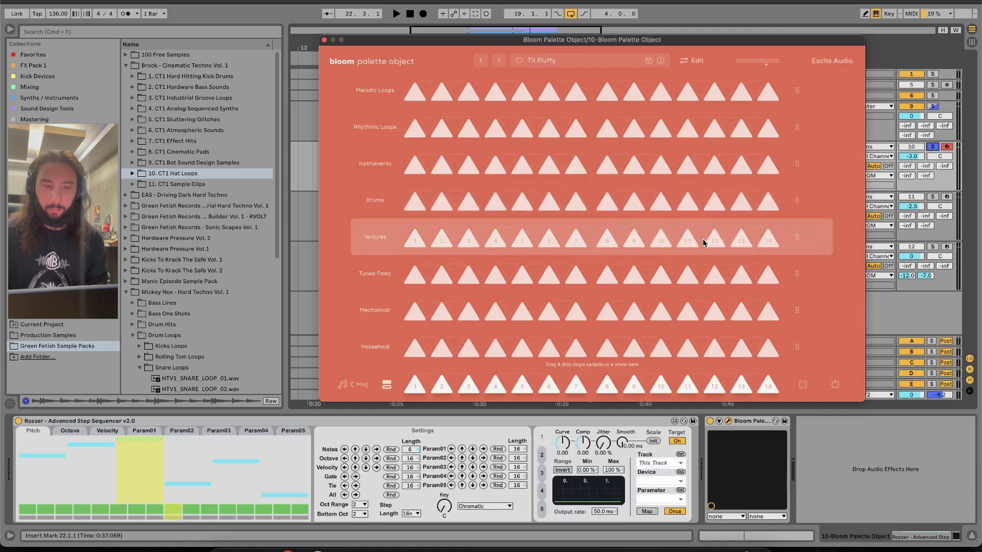
pyautogui.click(382, 384)
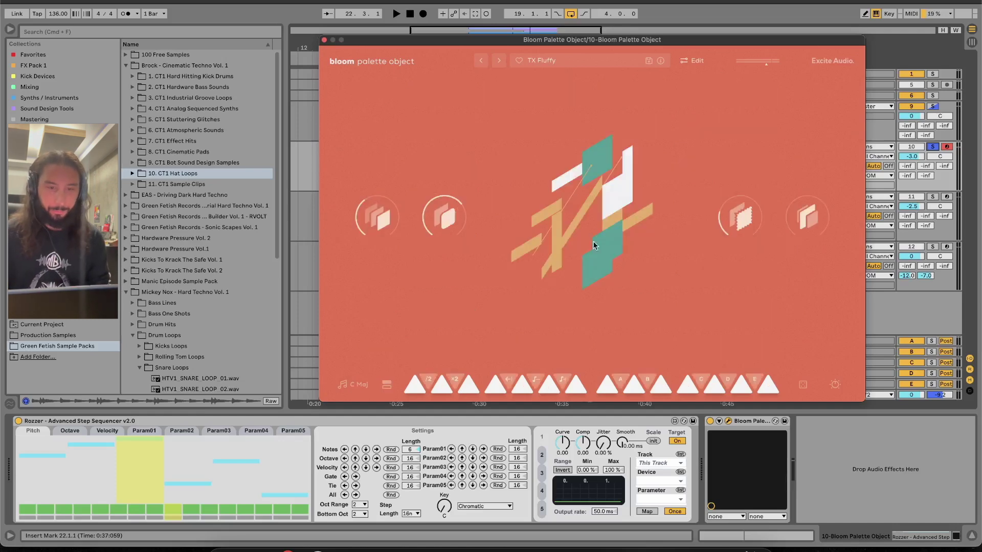
# Open Bloom Palette Object's Edit view and check its Modulation and Sequencer sections.
pyautogui.click(695, 61)
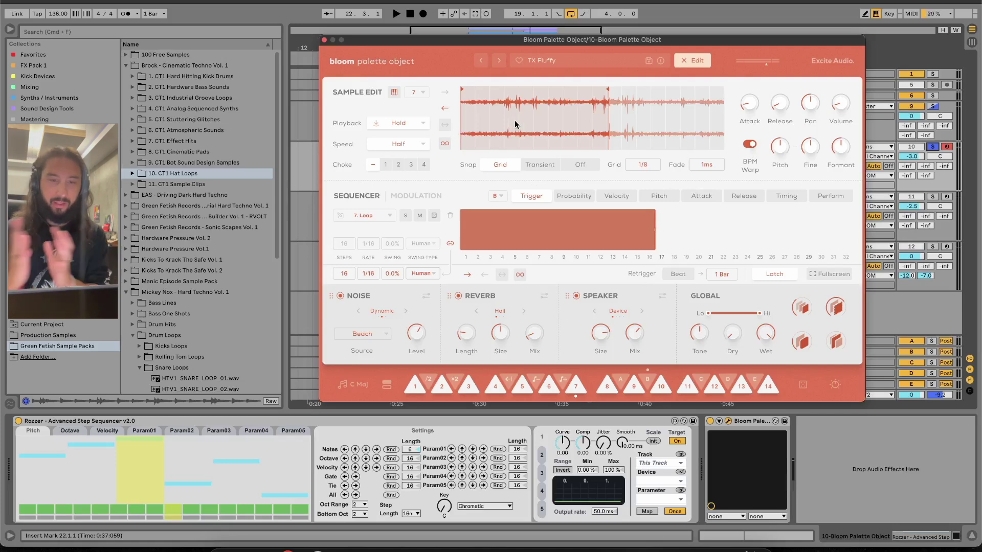
pyautogui.click(402, 197)
pyautogui.click(364, 198)
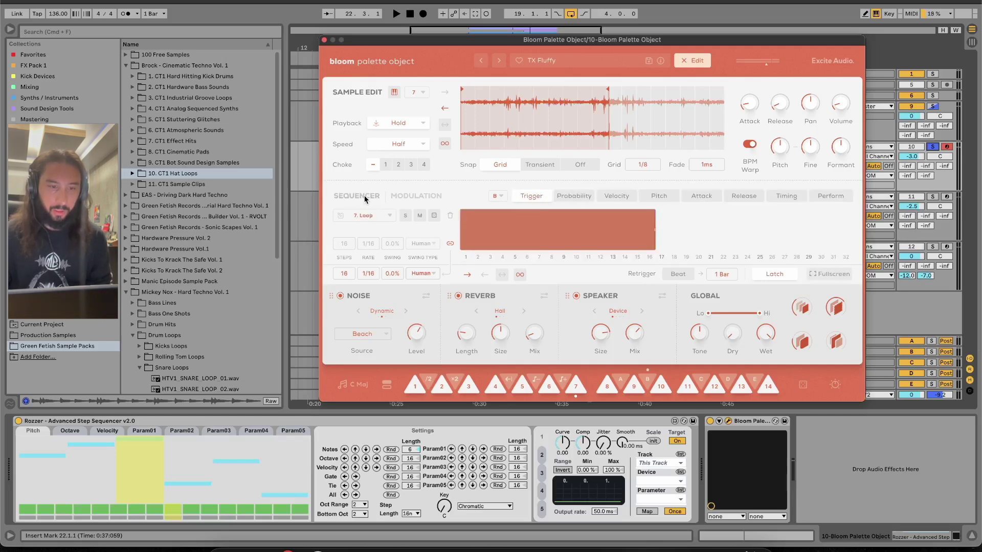
# Look through the sequencer's Probability, Velocity, Pitch and Attack lanes, then return to the Trigger lane.
pyautogui.click(579, 197)
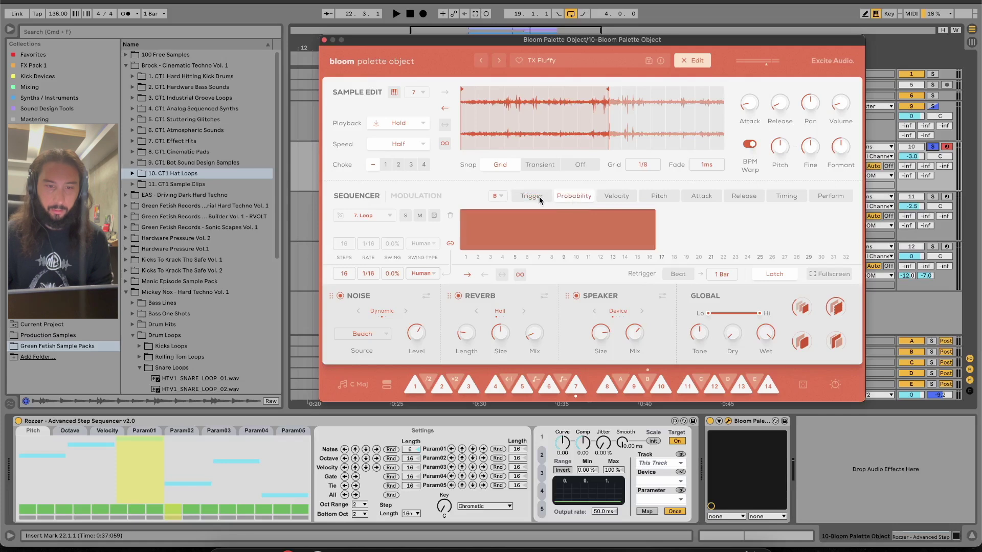
pyautogui.click(616, 195)
pyautogui.click(651, 194)
pyautogui.click(698, 195)
pyautogui.click(532, 197)
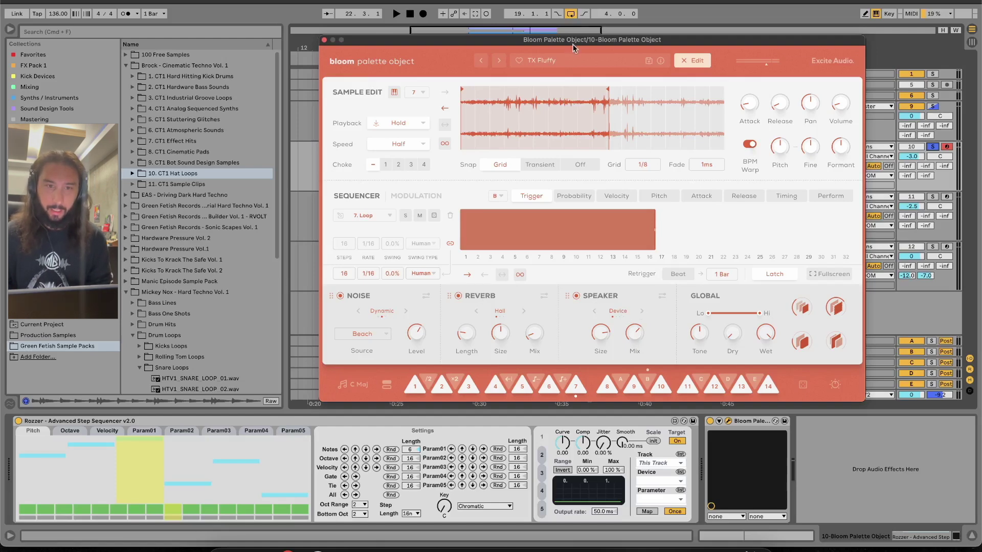
# Change the reverb type to Spring and the speaker type to Cabinet.
pyautogui.moveTo(576, 44); pyautogui.dragTo(550, 35)
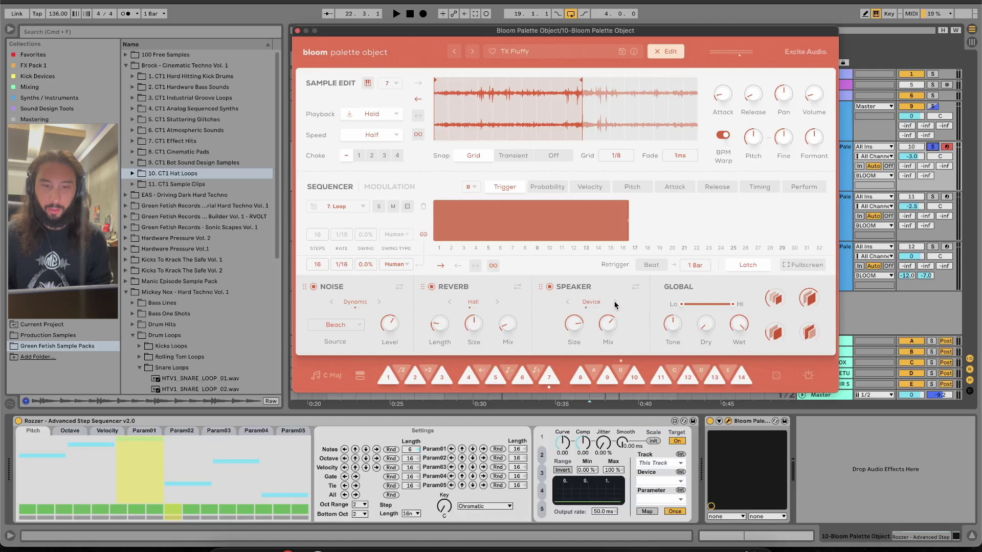
pyautogui.click(498, 302)
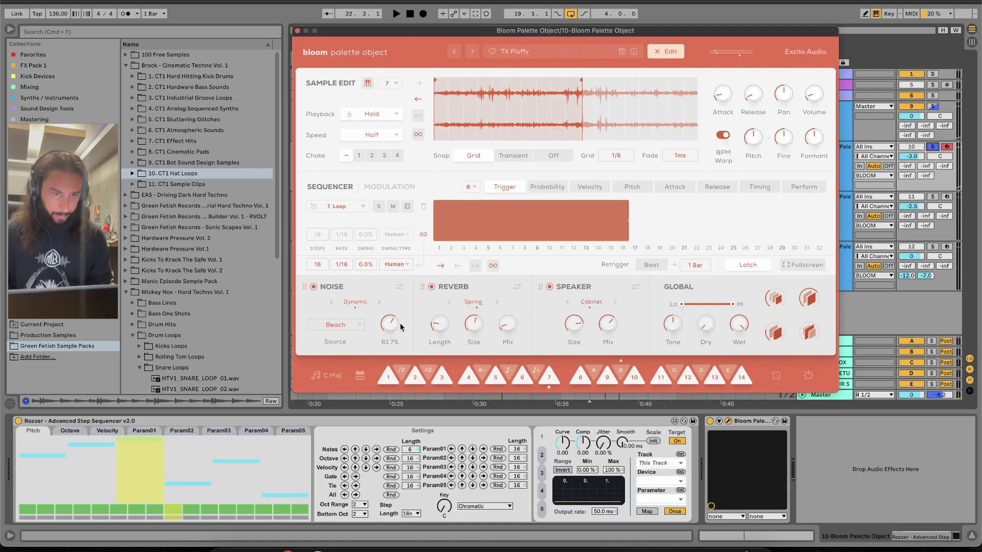
# Set the noise module to Ducked mode with the Tape Static source and a level of 0.0%.
pyautogui.click(379, 302)
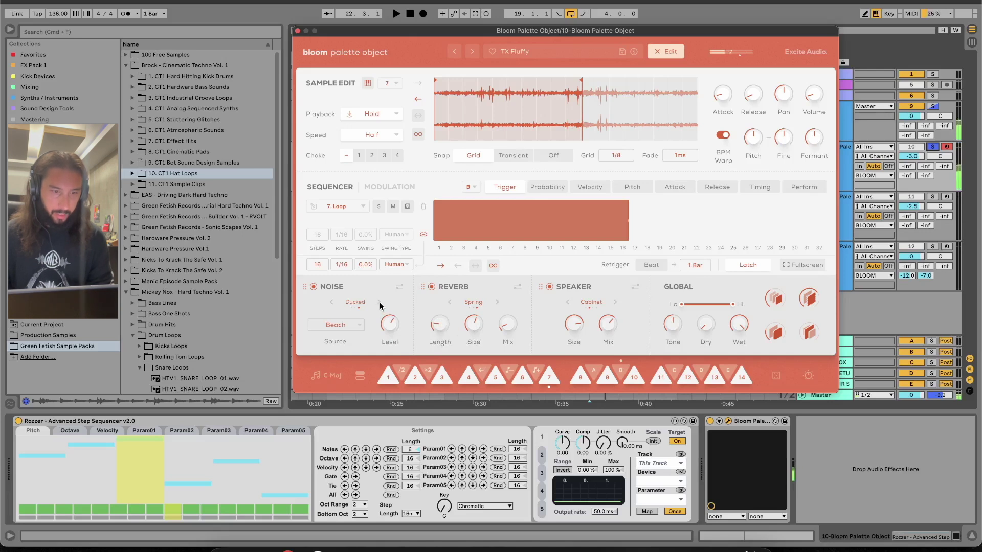
pyautogui.click(354, 326)
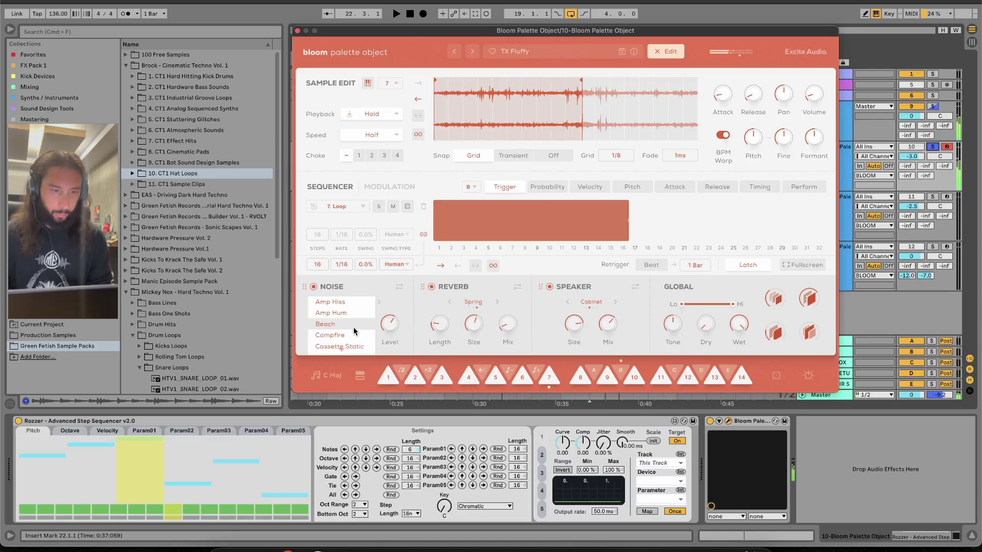
pyautogui.scroll(-8, 351, 339)
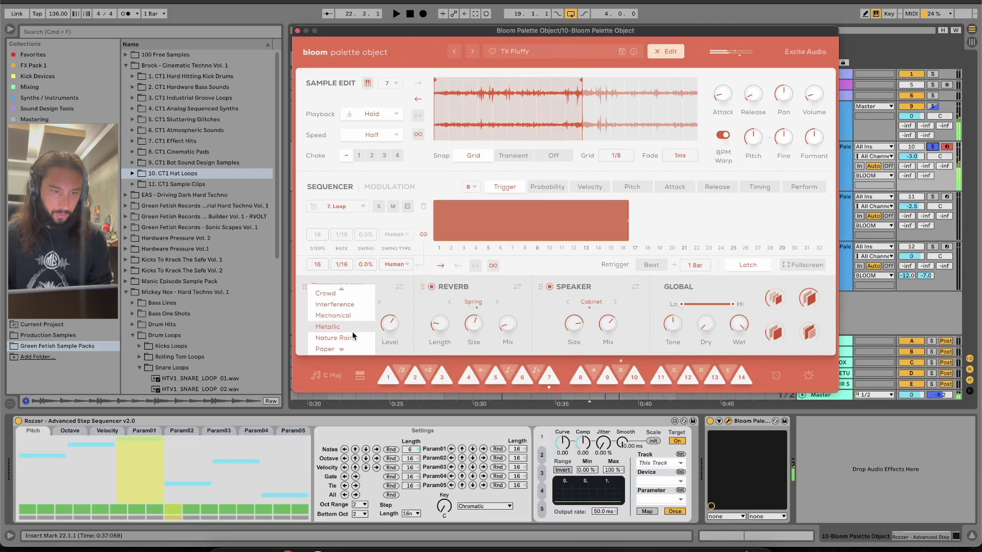
pyautogui.click(352, 318)
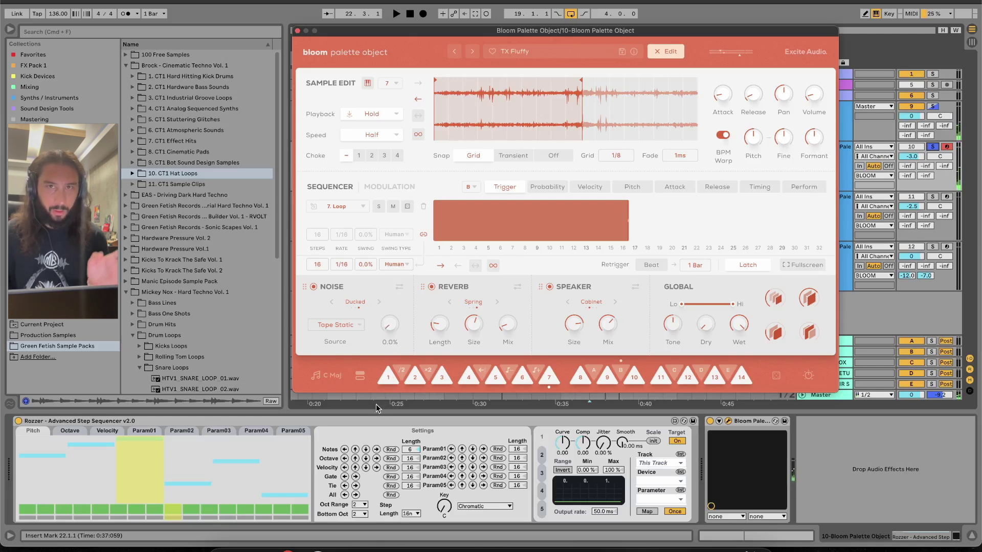
# Cycle the noise module through its modes, including Dynamic, and return it to Ducked.
pyautogui.click(379, 303)
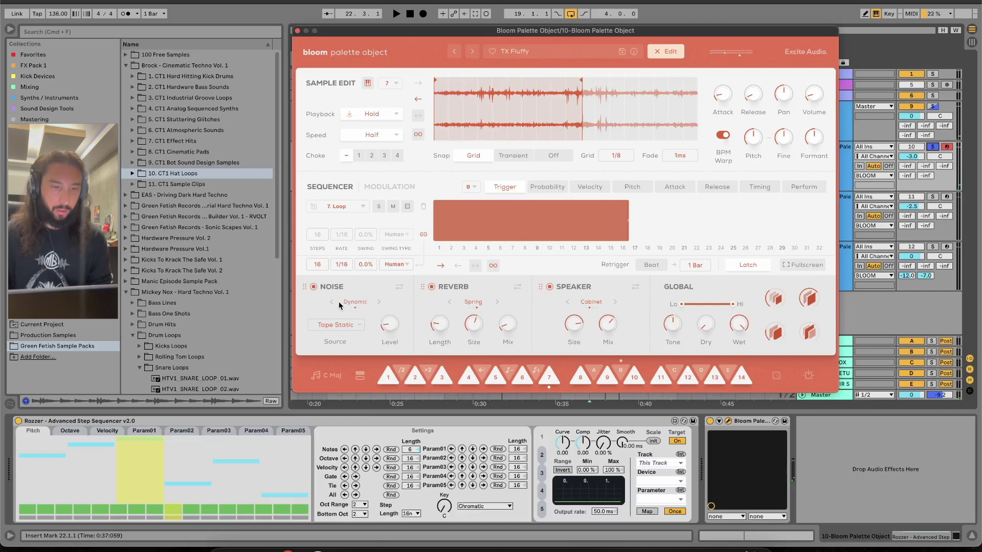
pyautogui.click(380, 302)
pyautogui.click(332, 303)
pyautogui.click(379, 303)
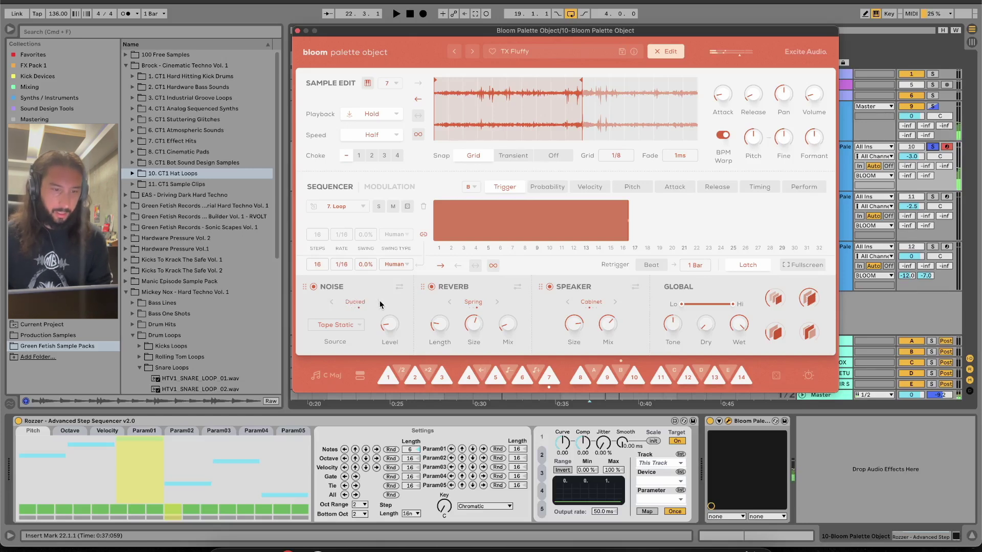
# Change the noise source to Crowd and raise its level to about 42%.
pyautogui.click(352, 325)
pyautogui.scroll(-3, 349, 314)
pyautogui.scroll(5, 350, 308)
pyautogui.scroll(2, 350, 307)
pyautogui.click(350, 306)
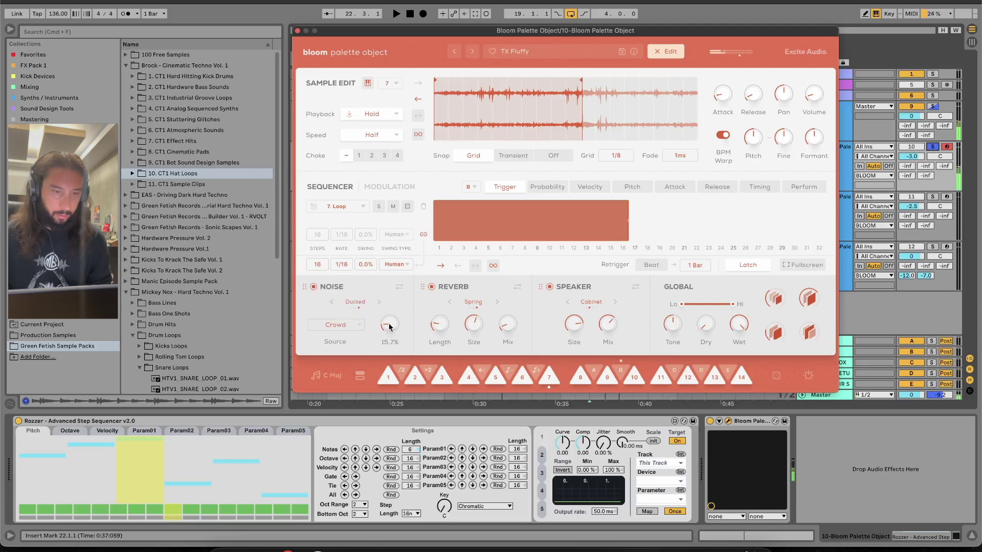
pyautogui.scroll(1, 389, 325)
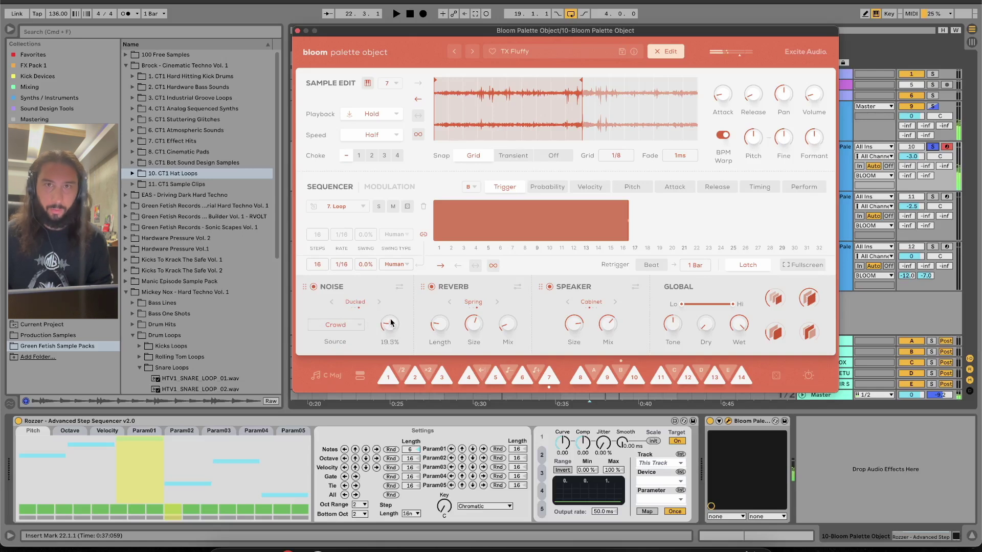
pyautogui.moveTo(389, 325); pyautogui.dragTo(393, 288)
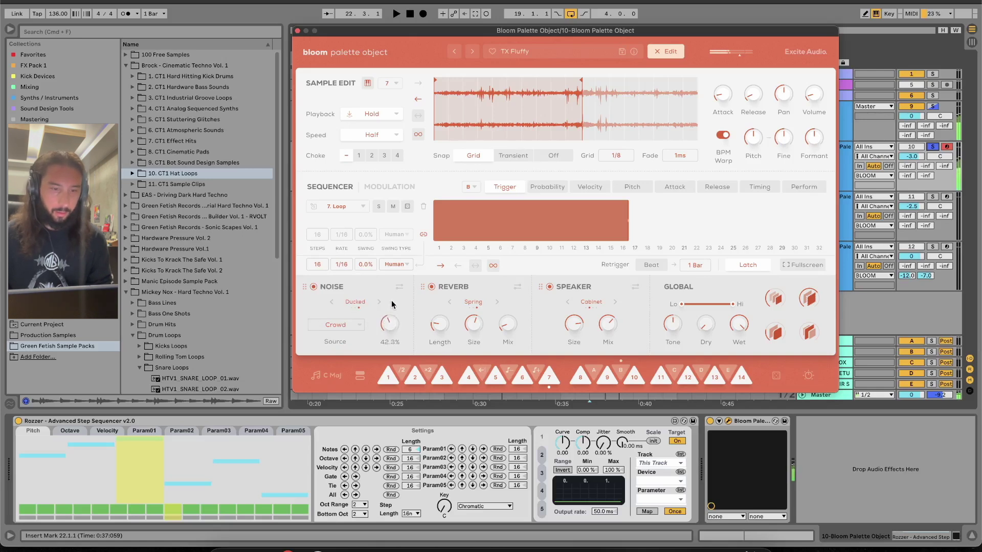
# Audition the Crowd noise in Ducked and Constant modes during playback, then use Dynamic mode with the level at 100%.
pyautogui.press('space')
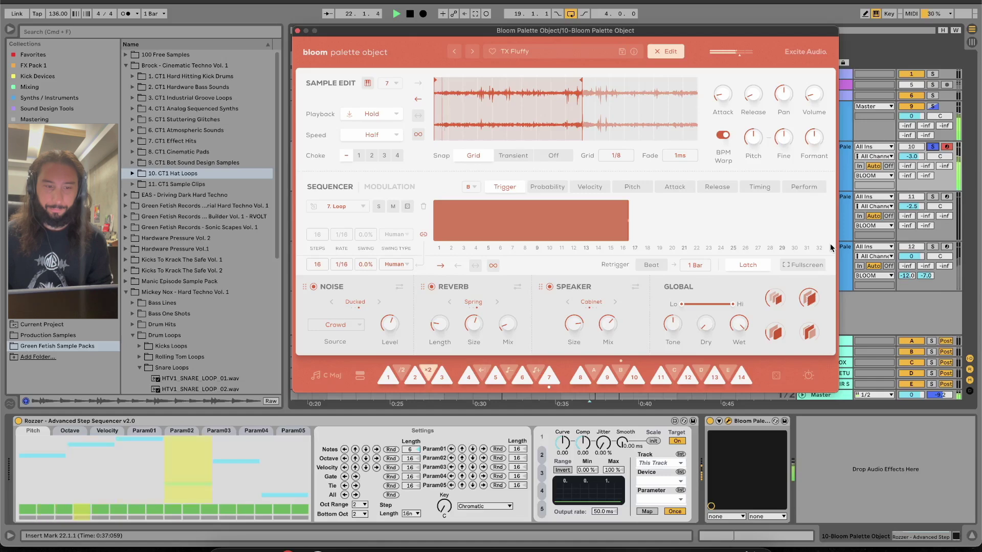
pyautogui.moveTo(385, 326)
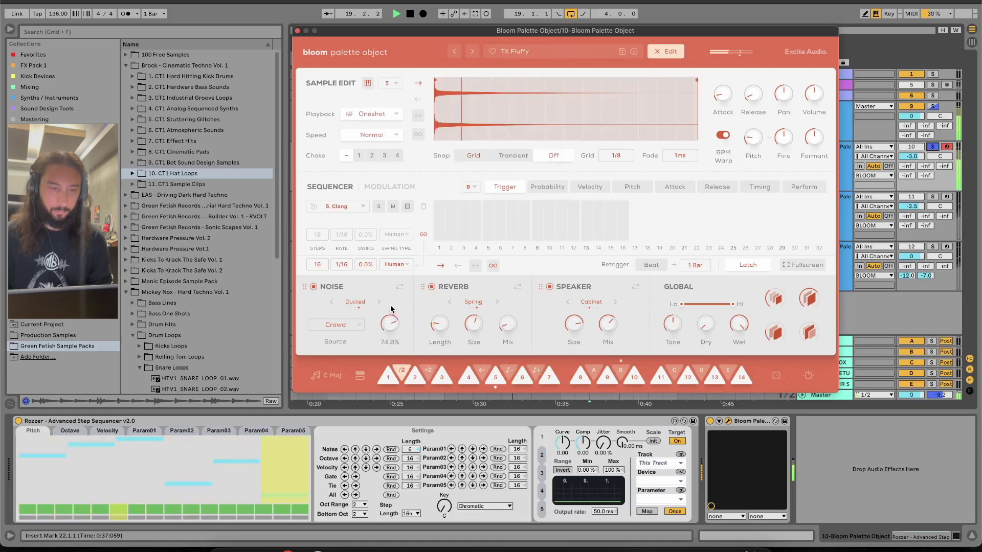
pyautogui.click(379, 304)
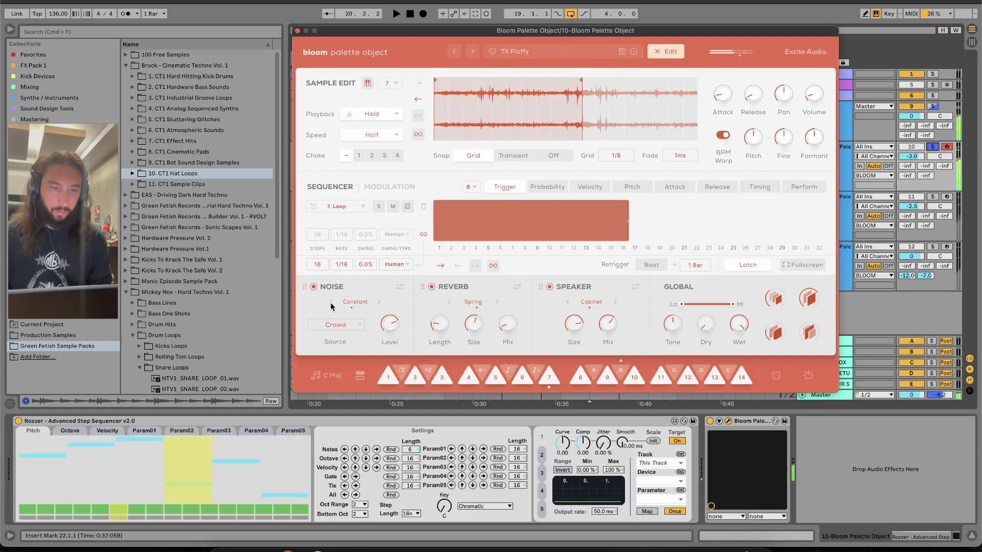
pyautogui.moveTo(393, 311)
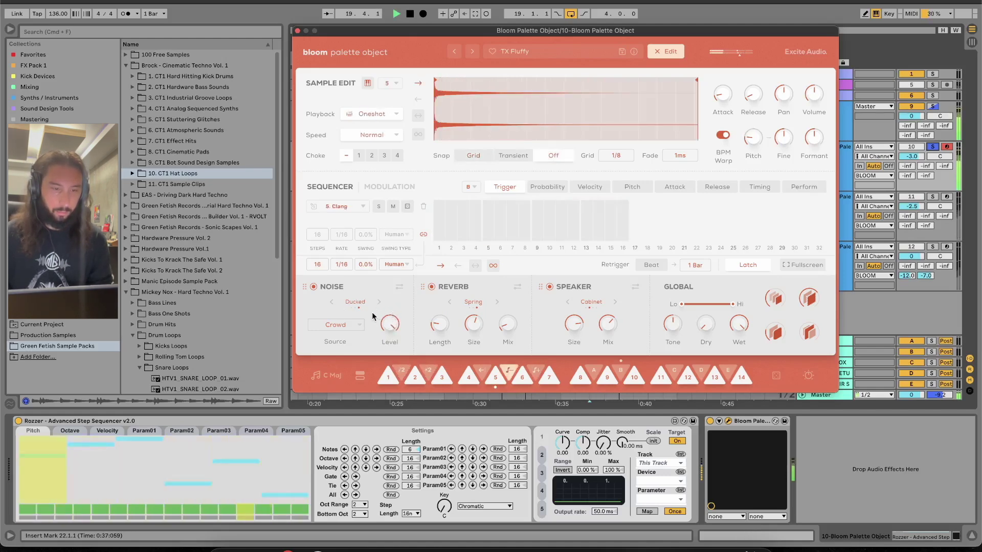
pyautogui.click(380, 302)
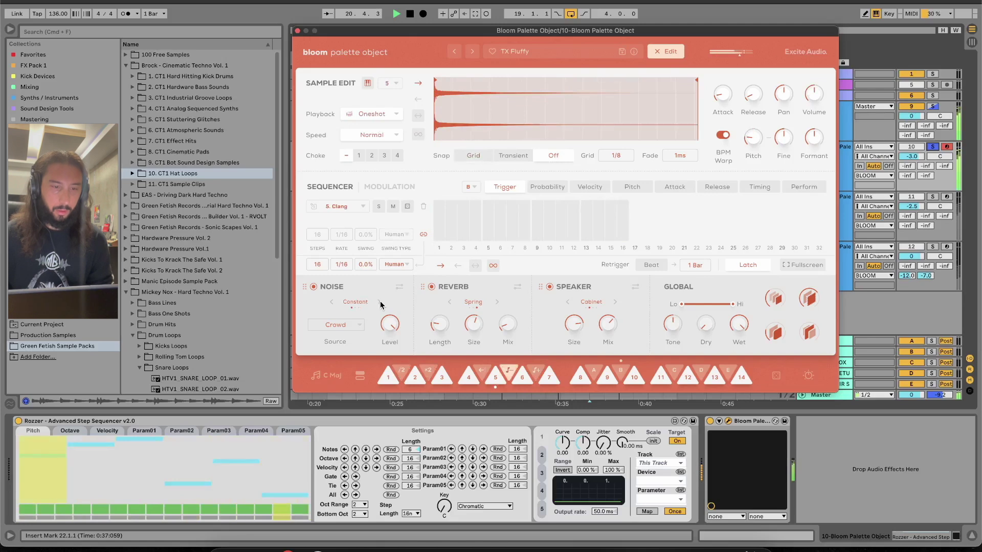
pyautogui.click(379, 302)
pyautogui.moveTo(386, 329)
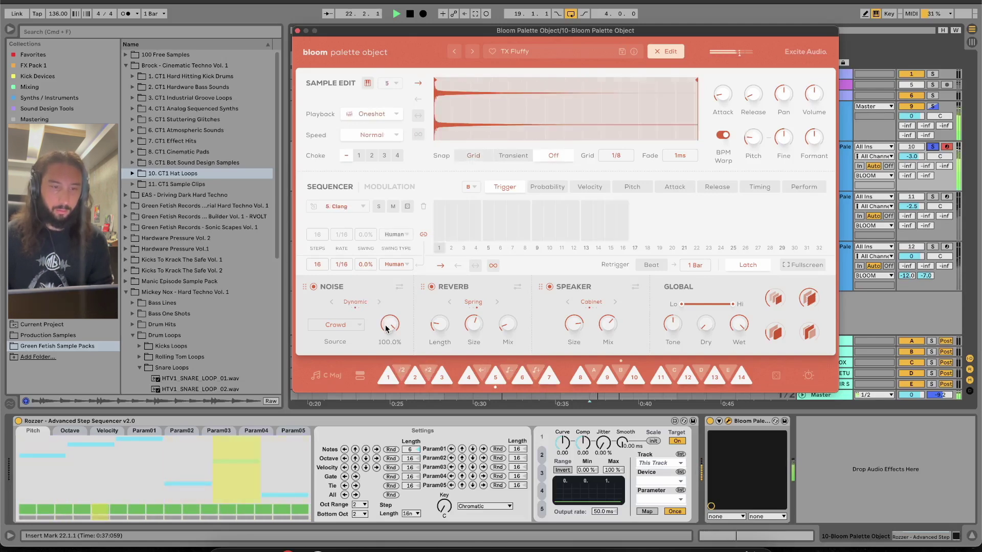
# Stop playback and expand the noise module to its detailed envelope settings.
pyautogui.click(400, 288)
pyautogui.press('space')
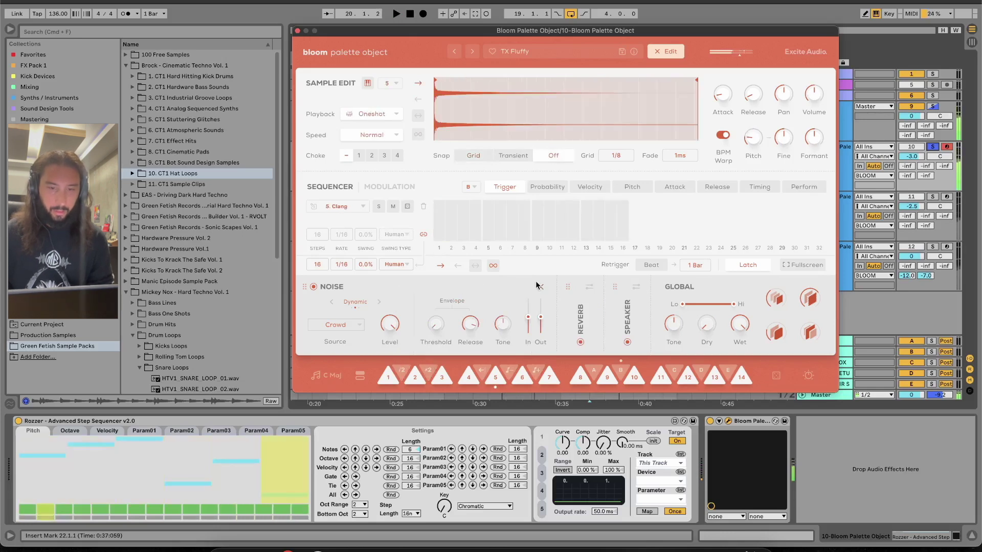
pyautogui.click(539, 287)
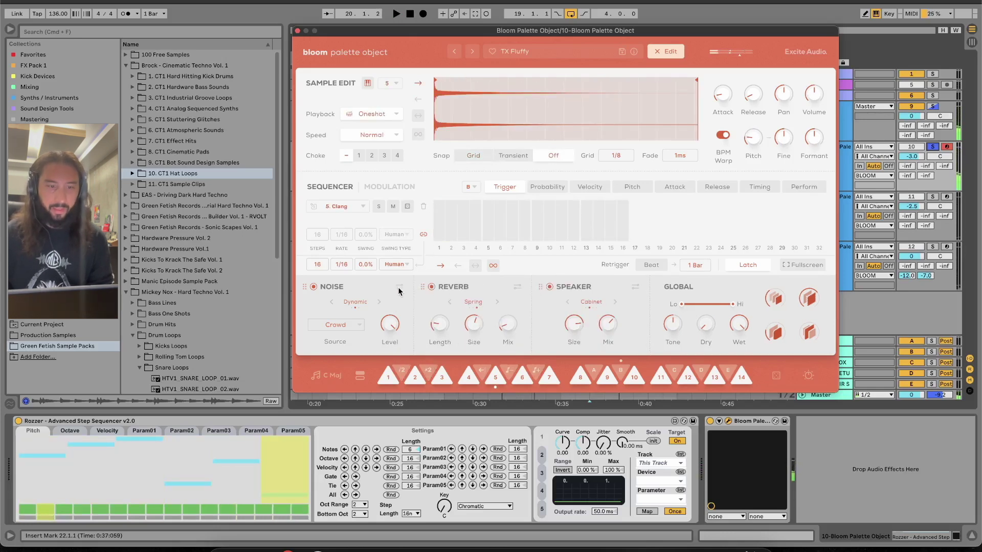
pyautogui.click(400, 290)
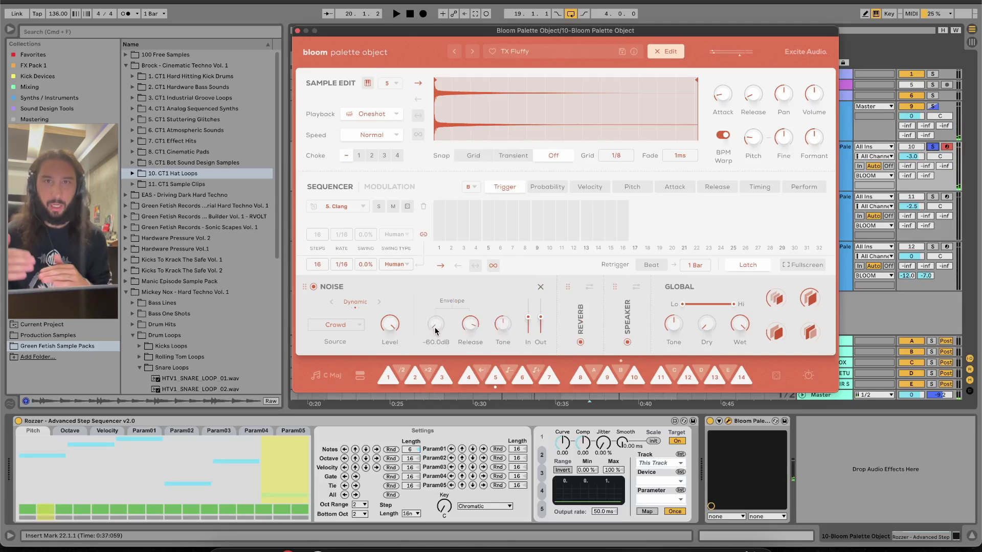
# Change the noise source to Beach and adjust its tone, release and threshold during playback, then collapse the detailed noise settings.
pyautogui.moveTo(468, 327)
pyautogui.press('space')
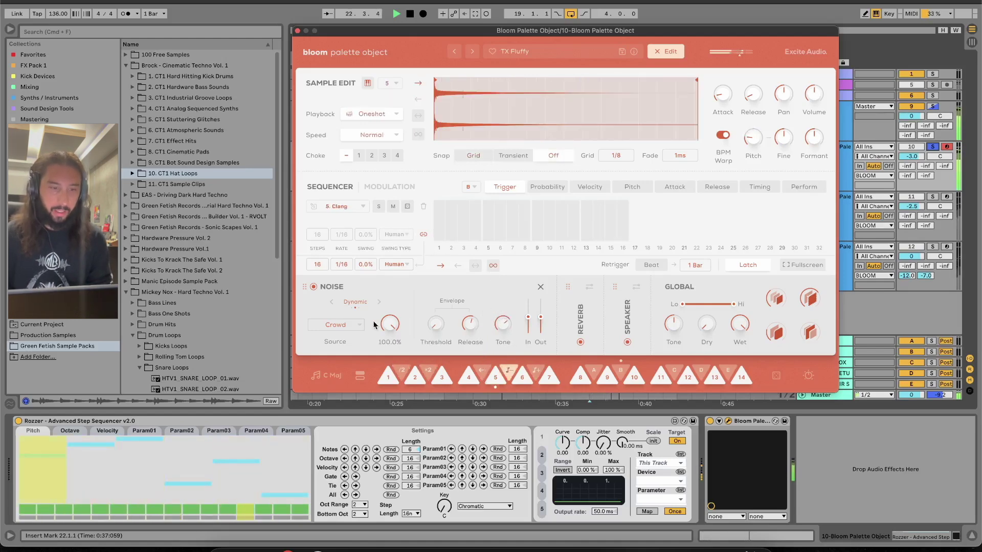
pyautogui.click(354, 325)
pyautogui.click(346, 288)
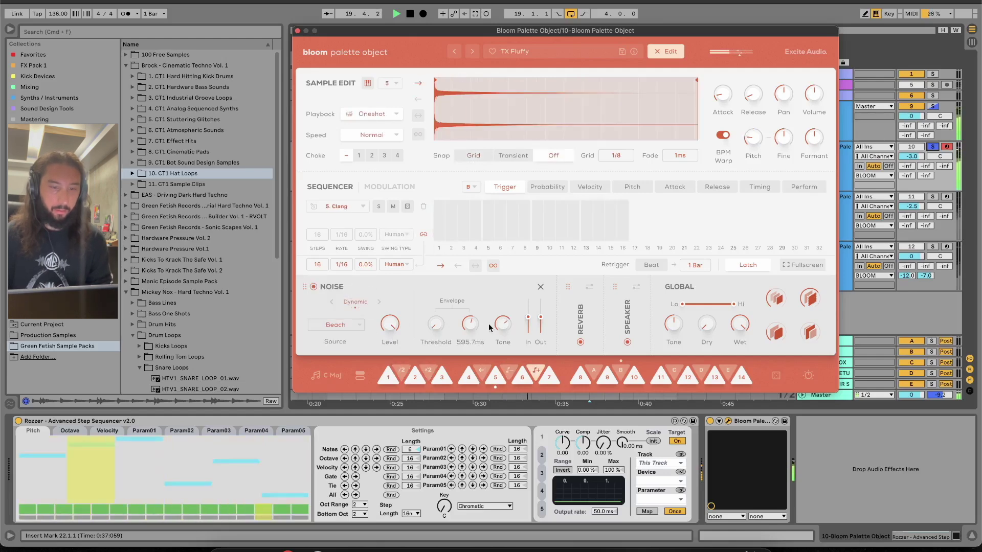
pyautogui.moveTo(509, 336)
pyautogui.mouseDown()
pyautogui.moveTo(499, 424)
pyautogui.moveTo(493, 342)
pyautogui.mouseUp()
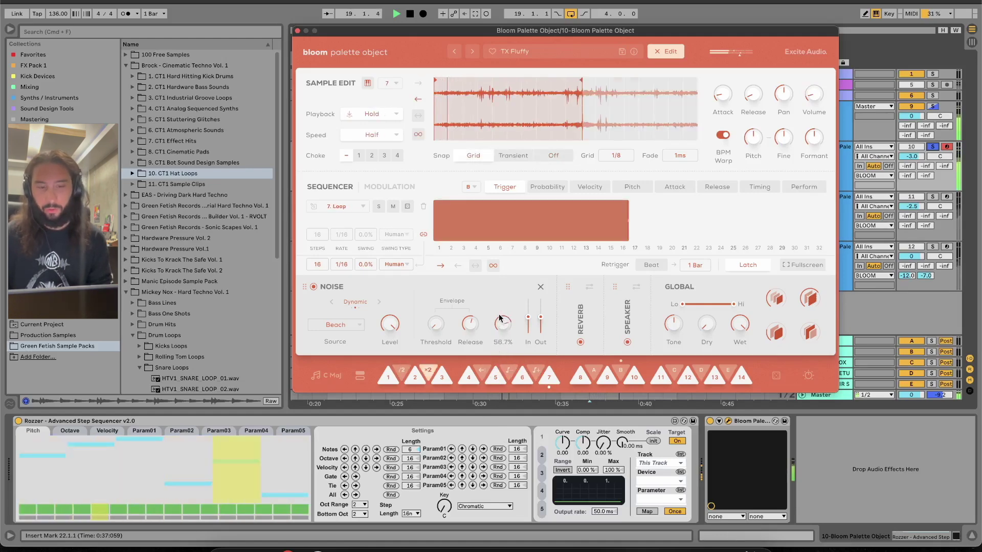
pyautogui.moveTo(474, 326); pyautogui.dragTo(438, 341)
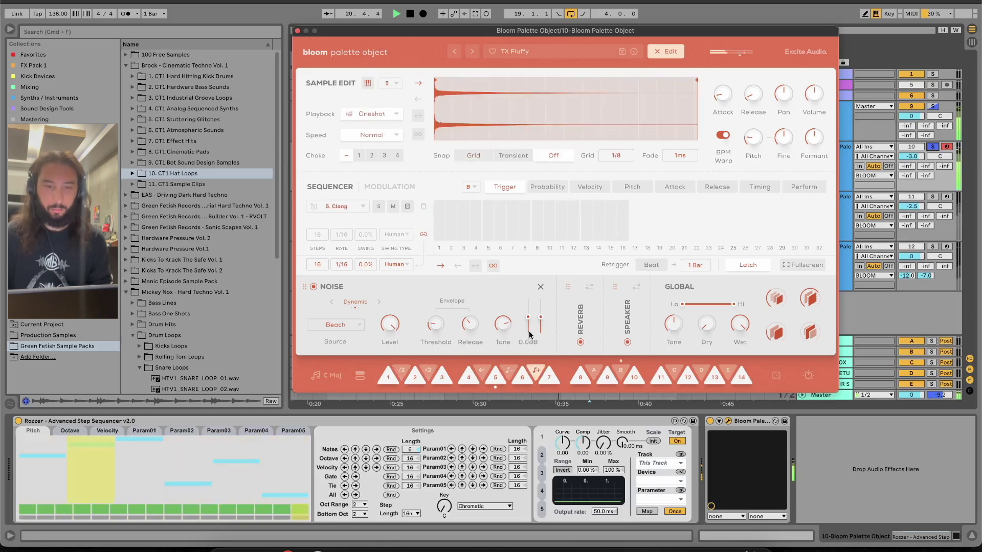
pyautogui.click(540, 290)
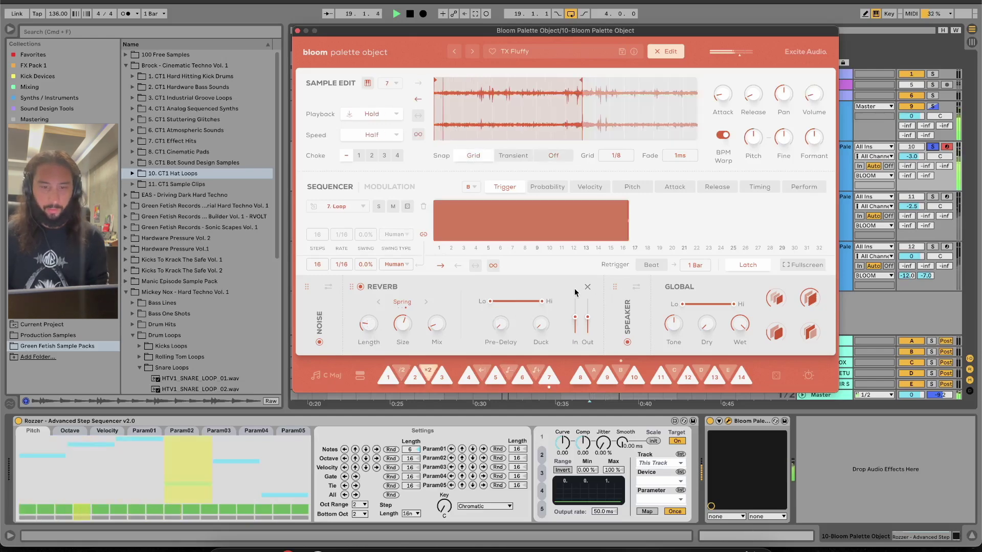
# Set the reverb type to Hall and audition its mix up to about 99% before lowering it and stopping playback.
pyautogui.click(587, 287)
pyautogui.click(499, 302)
pyautogui.moveTo(504, 316); pyautogui.dragTo(523, 208)
pyautogui.press('space')
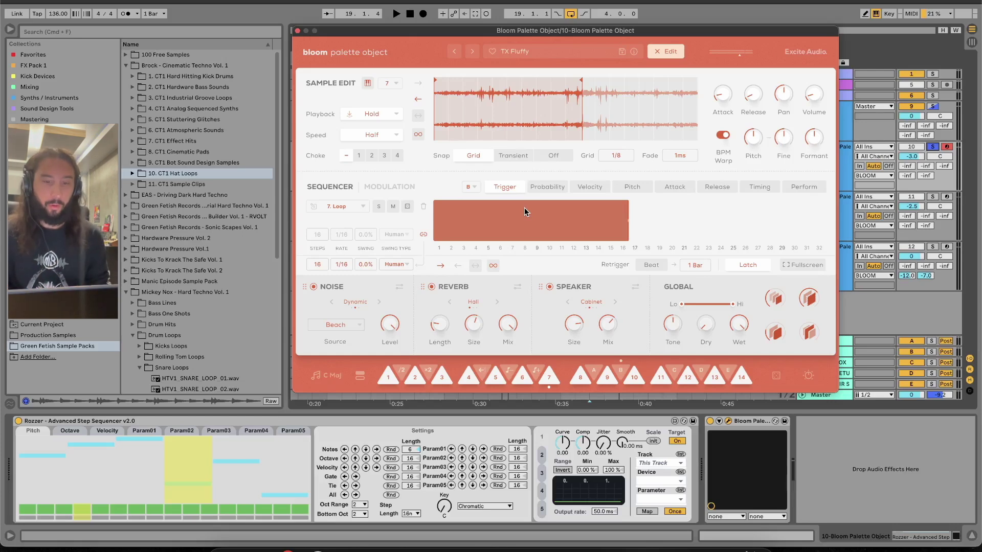
pyautogui.press('space')
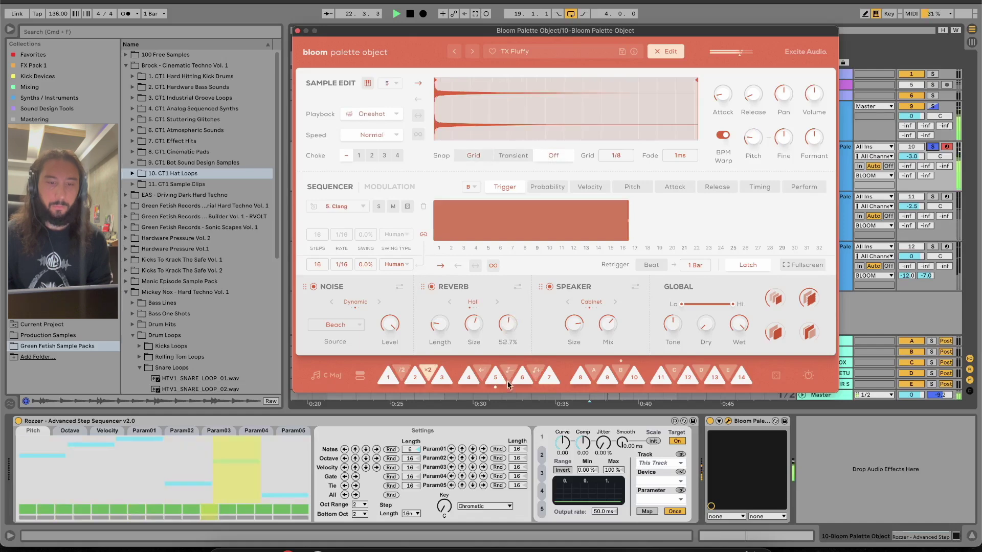
pyautogui.moveTo(507, 324); pyautogui.dragTo(500, 321)
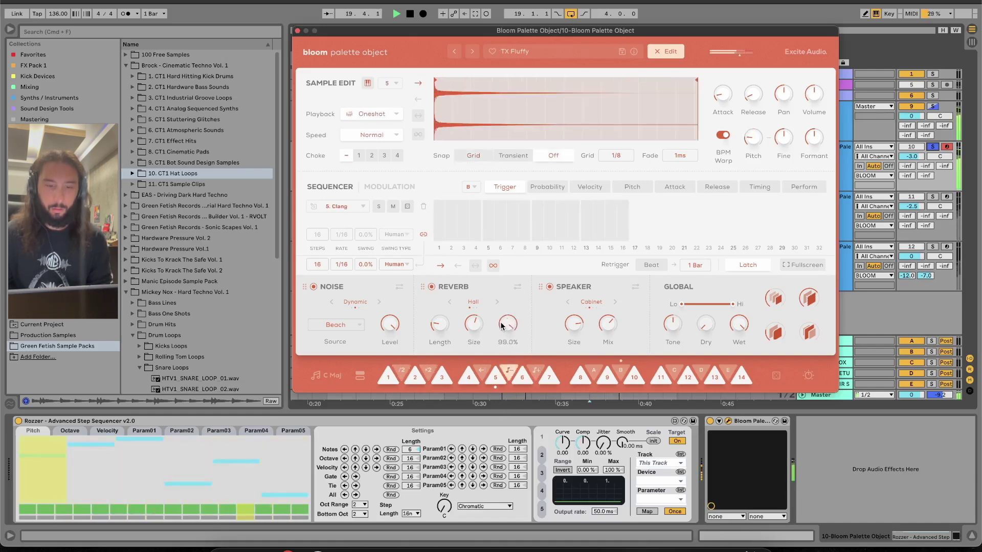
pyautogui.press('space')
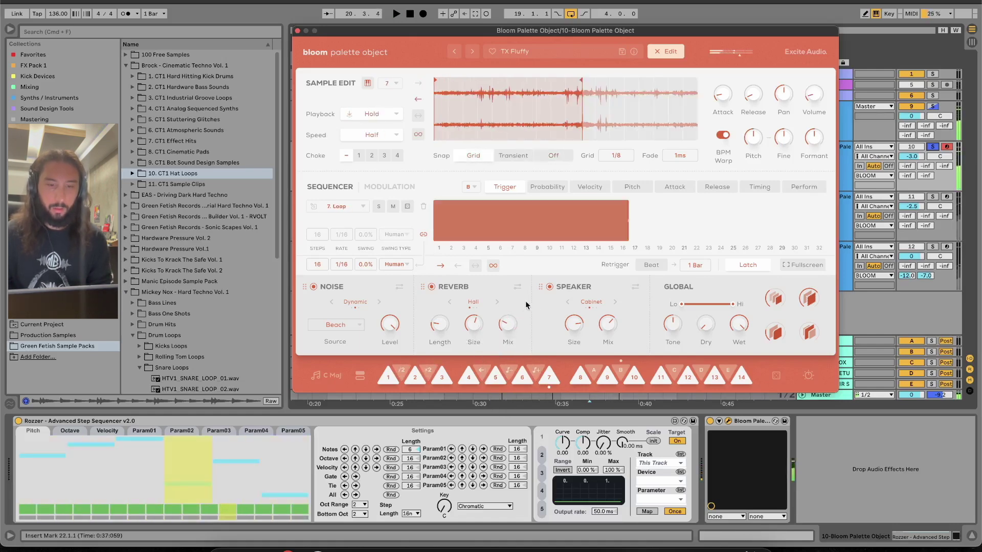
# Expand the speaker module's detailed settings and set its distance to 49.7% during playback.
pyautogui.click(635, 287)
pyautogui.press('space')
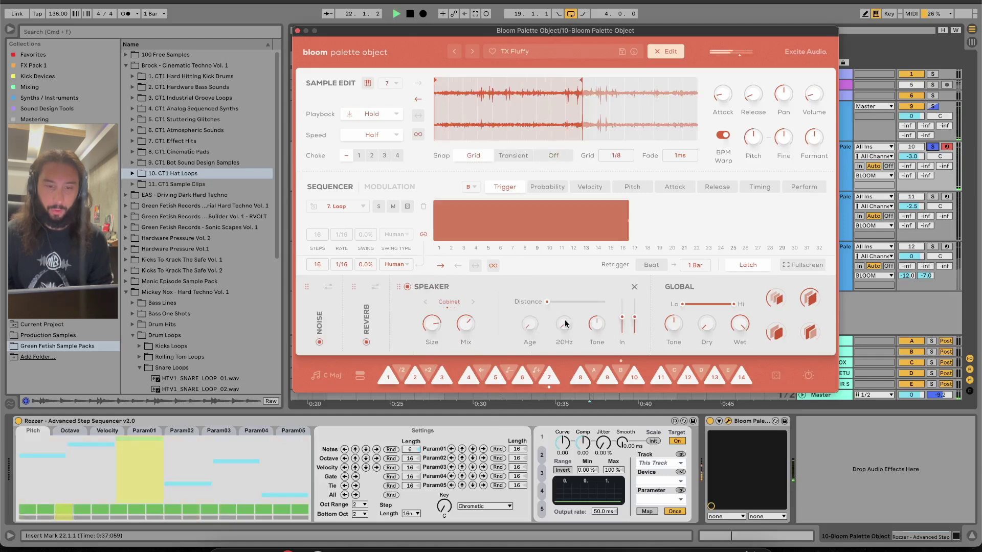
pyautogui.click(571, 302)
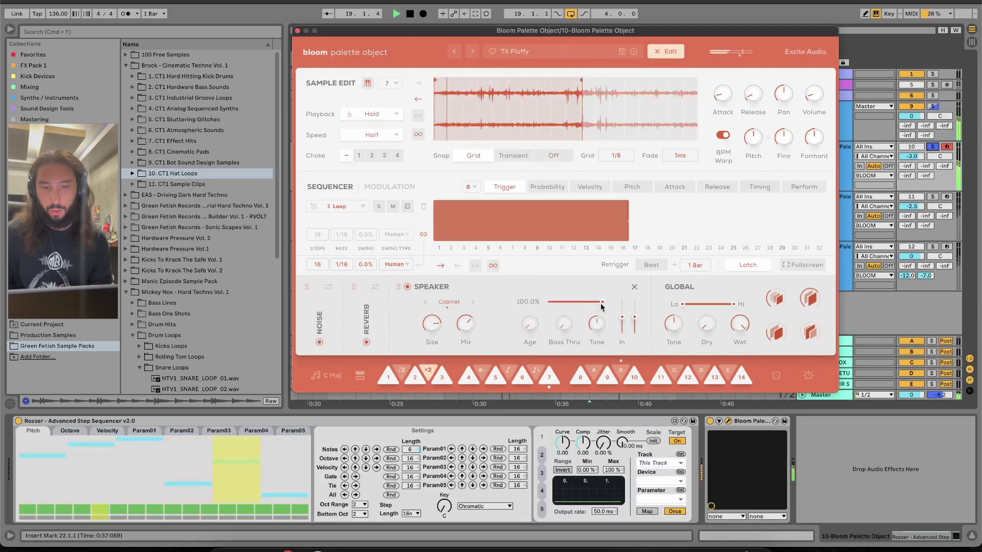
pyautogui.moveTo(574, 308); pyautogui.dragTo(576, 311)
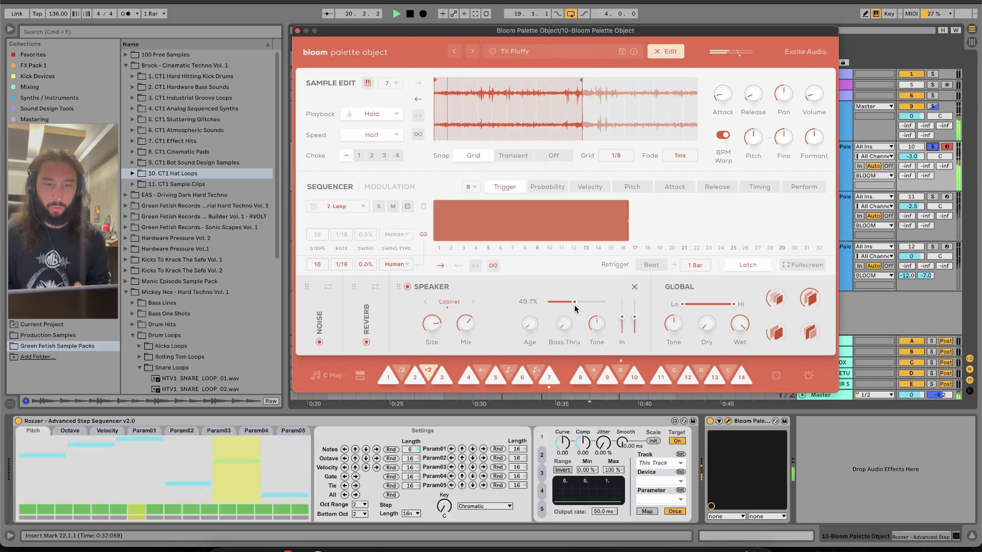
# Change the speaker type to Hi-Fi with a size of 45.3%, stop playback and collapse the detailed settings.
pyautogui.click(472, 303)
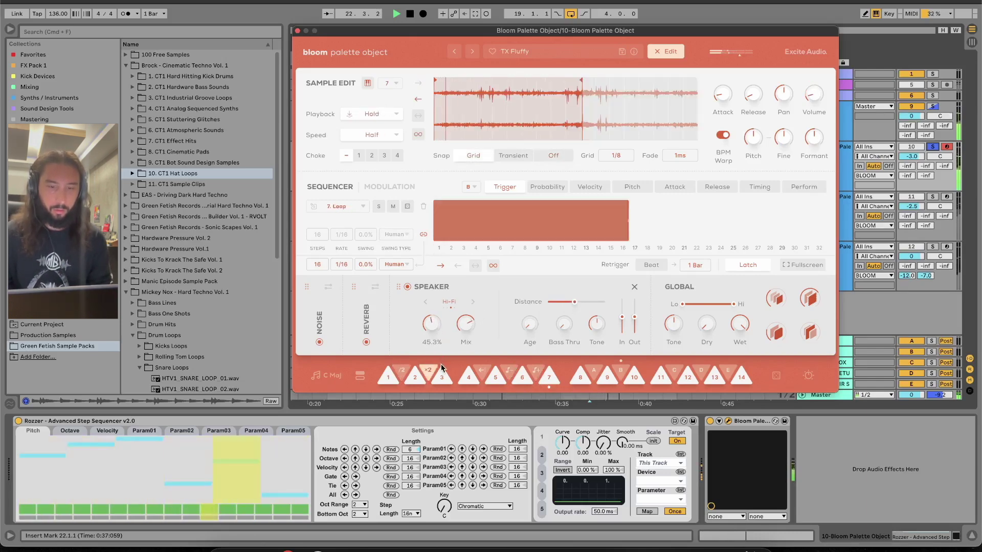
pyautogui.press('space')
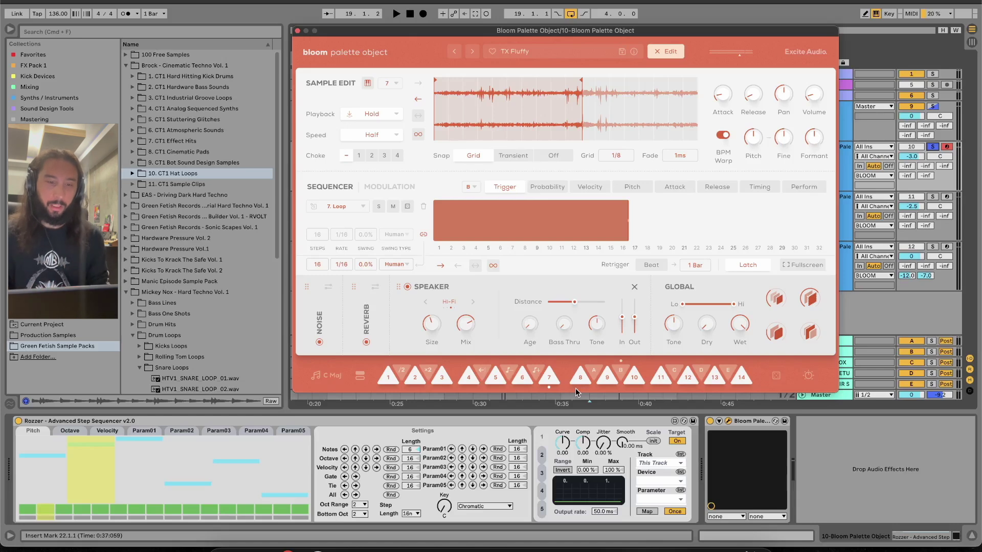
pyautogui.click(635, 288)
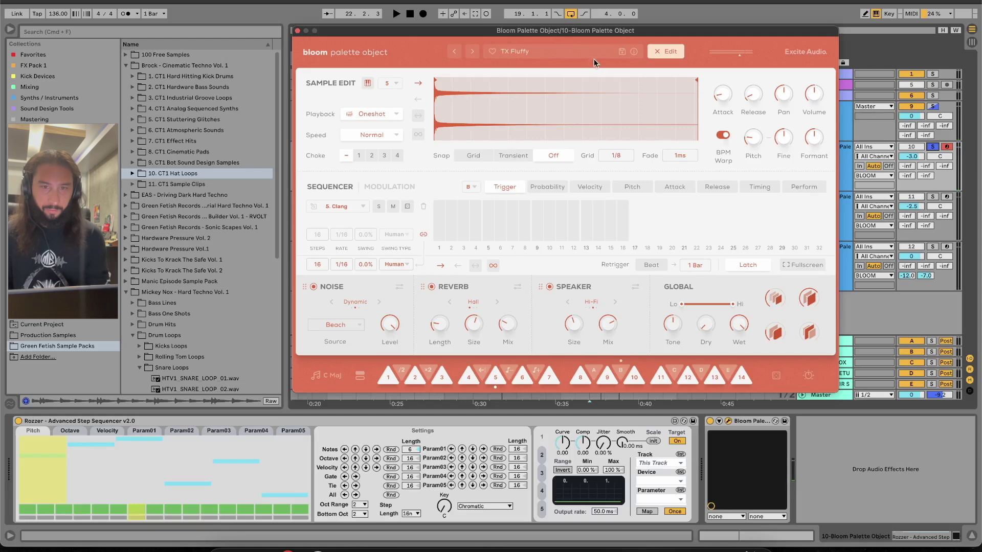
# Look at the instrument's main view and return to its Edit view.
pyautogui.click(666, 52)
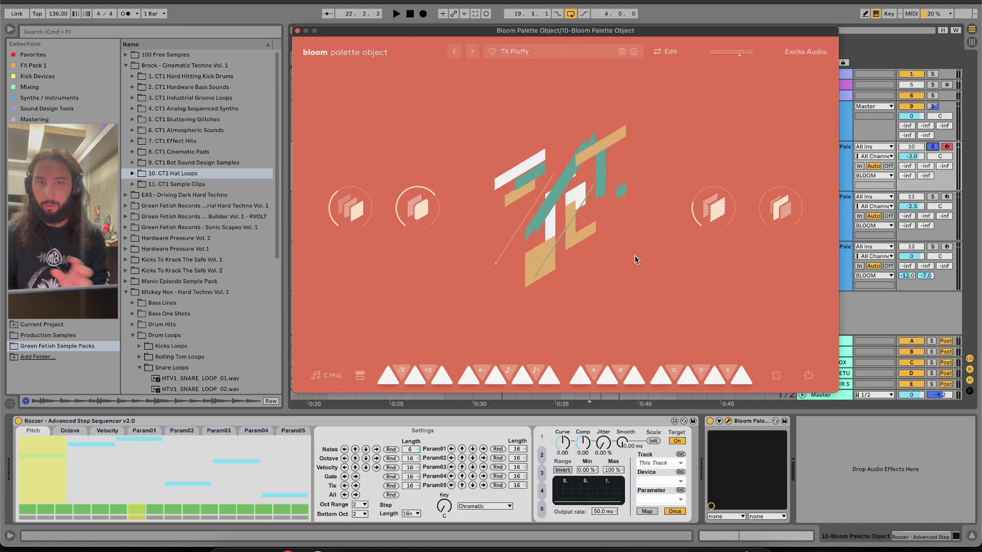
pyautogui.click(664, 51)
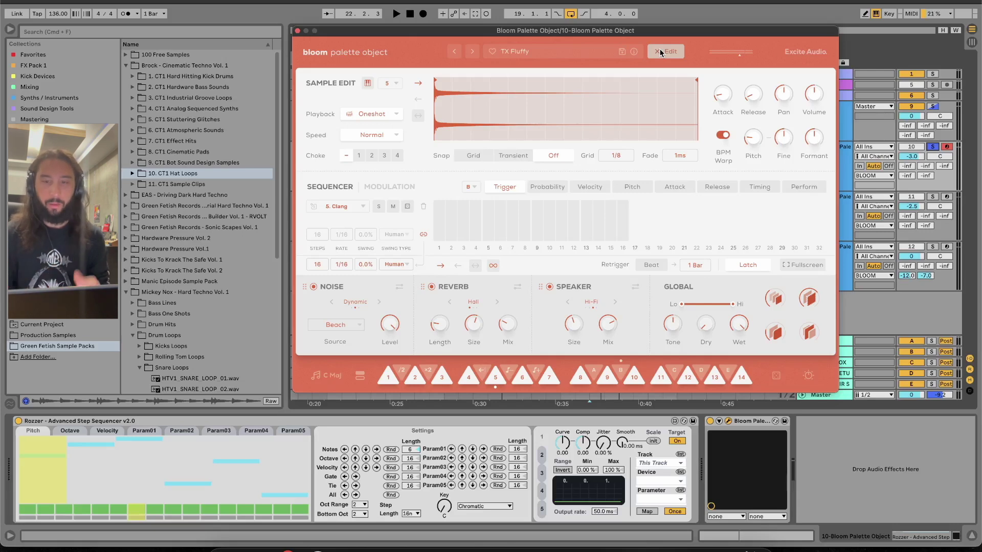
# Play track 10 soloed and switch off several steps in the Rozzer step sequencer's pattern.
pyautogui.click(933, 147)
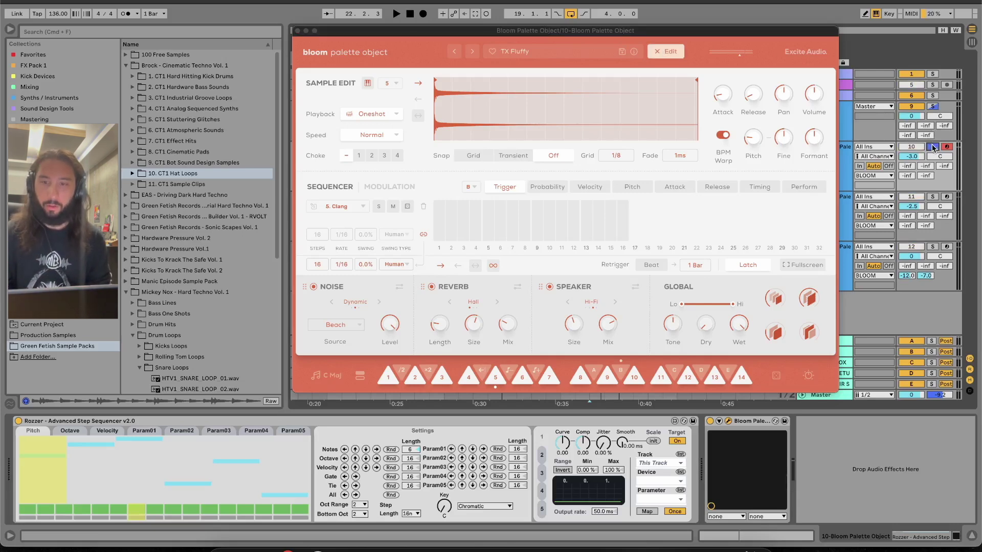
pyautogui.press('space')
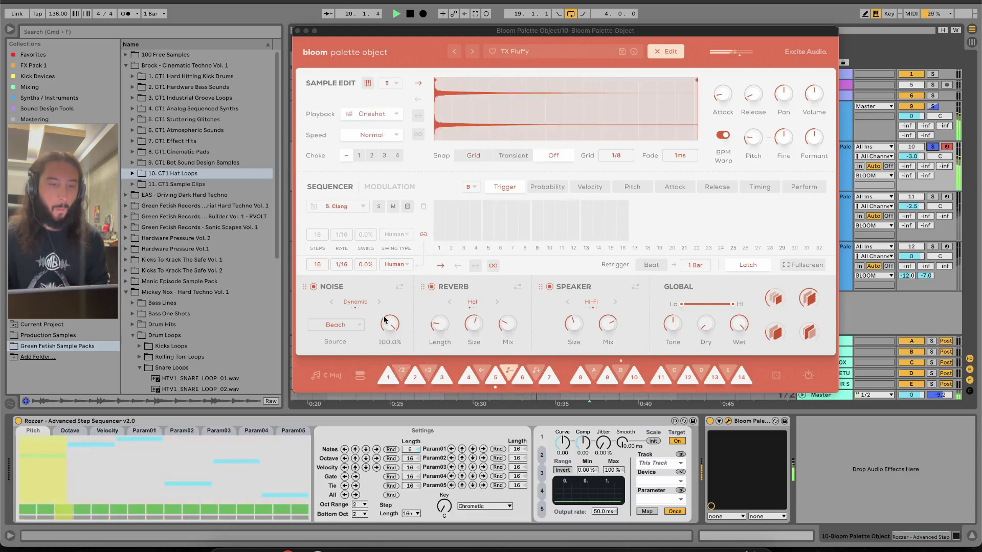
pyautogui.click(87, 509)
pyautogui.click(99, 509)
pyautogui.click(209, 509)
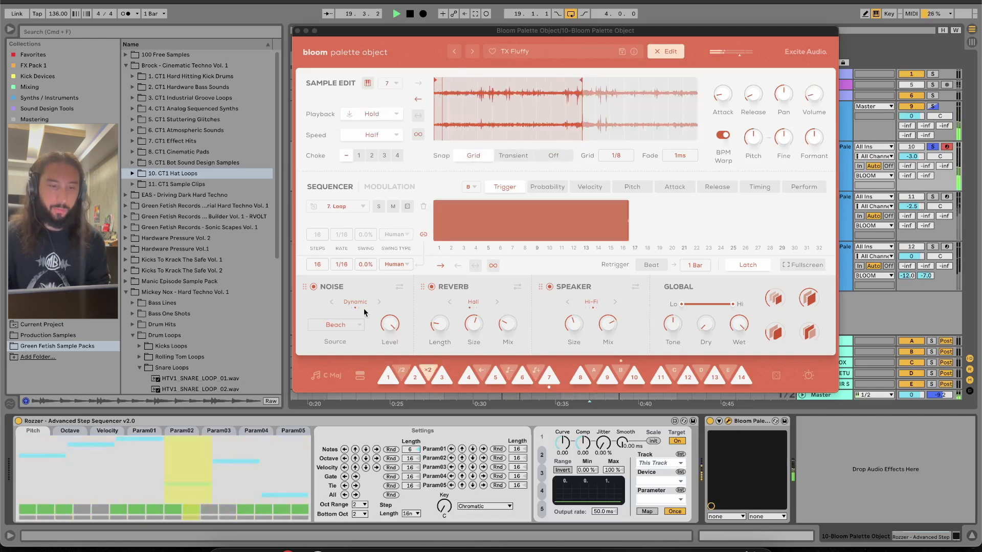
# Switch the Beach noise to Ducked mode.
pyautogui.click(379, 301)
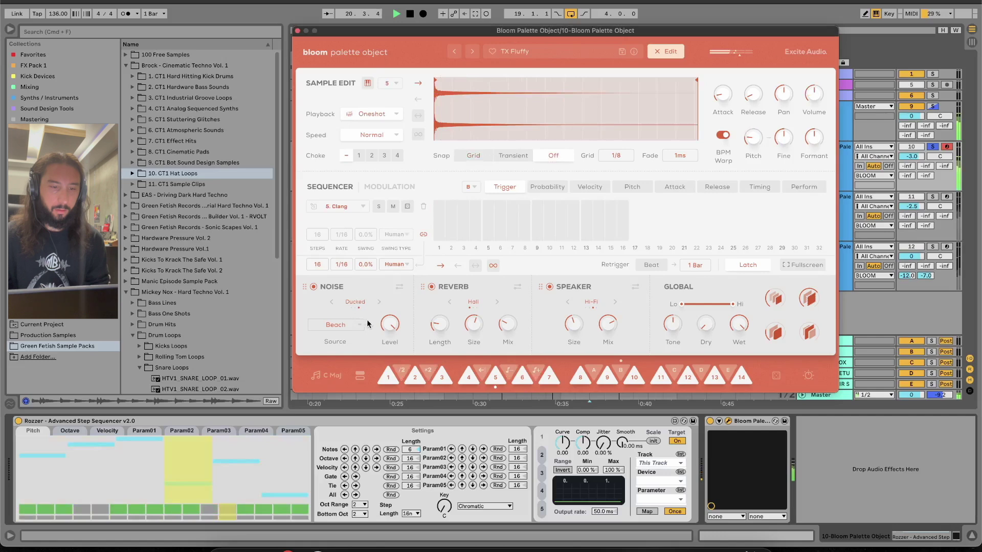
# Switch the noise source to Campfire and set its level to 63.4% while checking the sound in playback.
pyautogui.moveTo(394, 337); pyautogui.dragTo(381, 372)
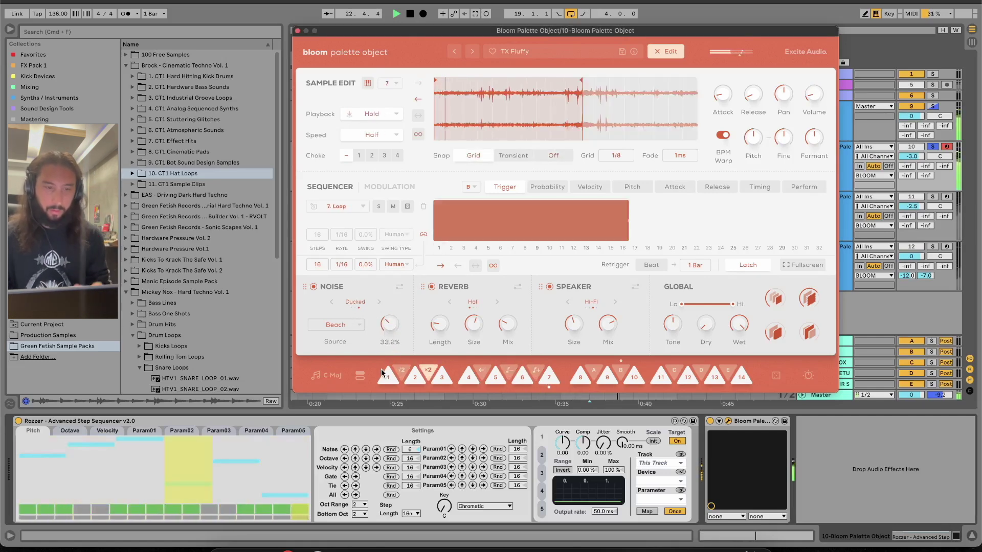
pyautogui.click(361, 324)
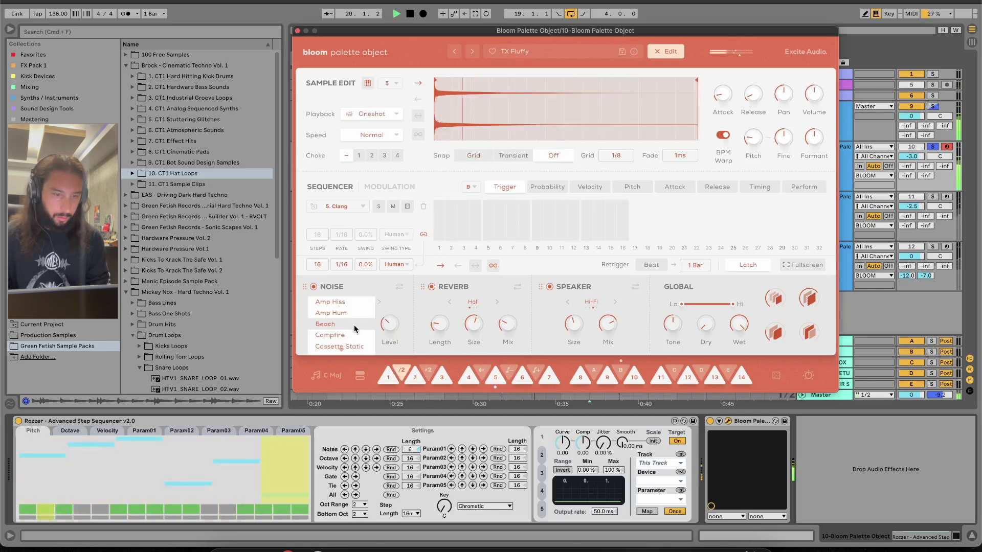
pyautogui.click(345, 312)
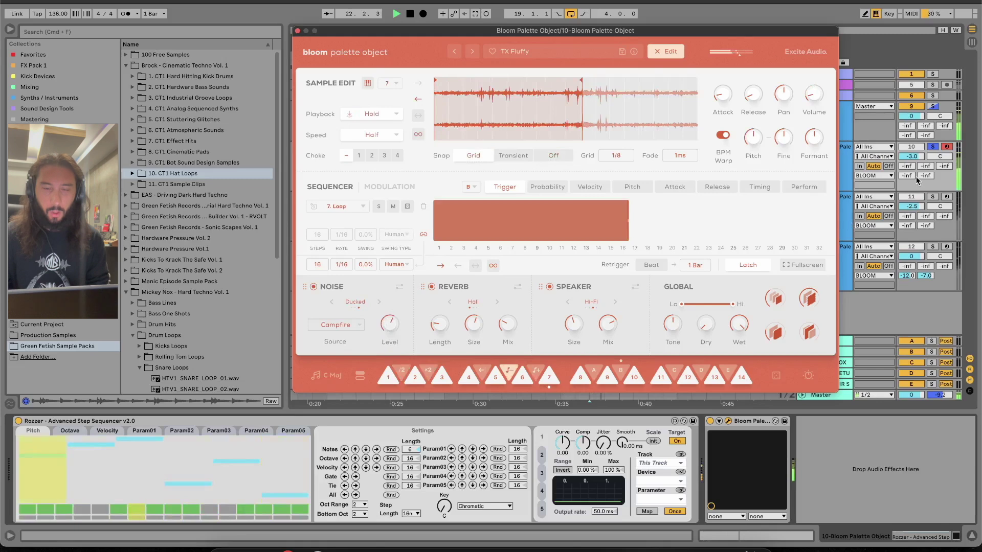
pyautogui.press('space')
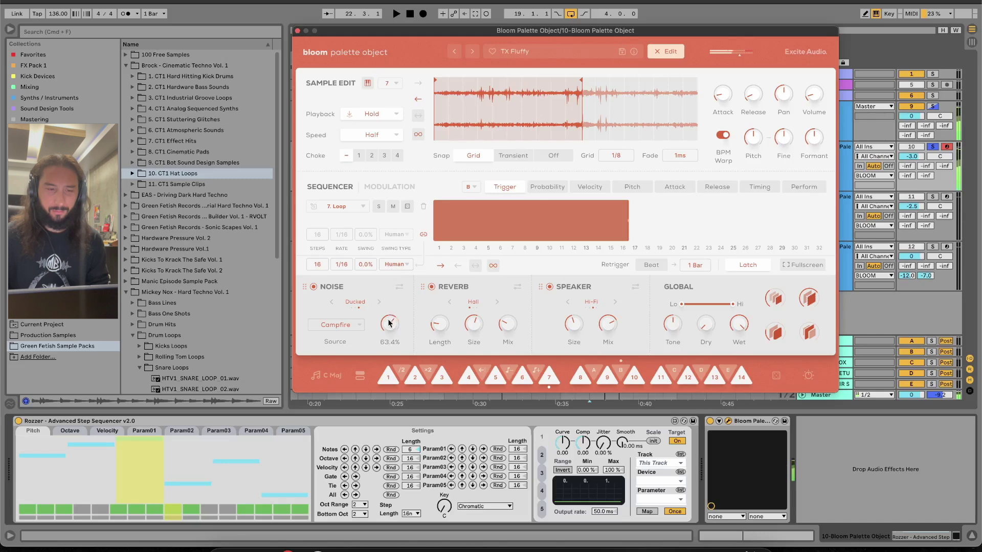
pyautogui.press('space')
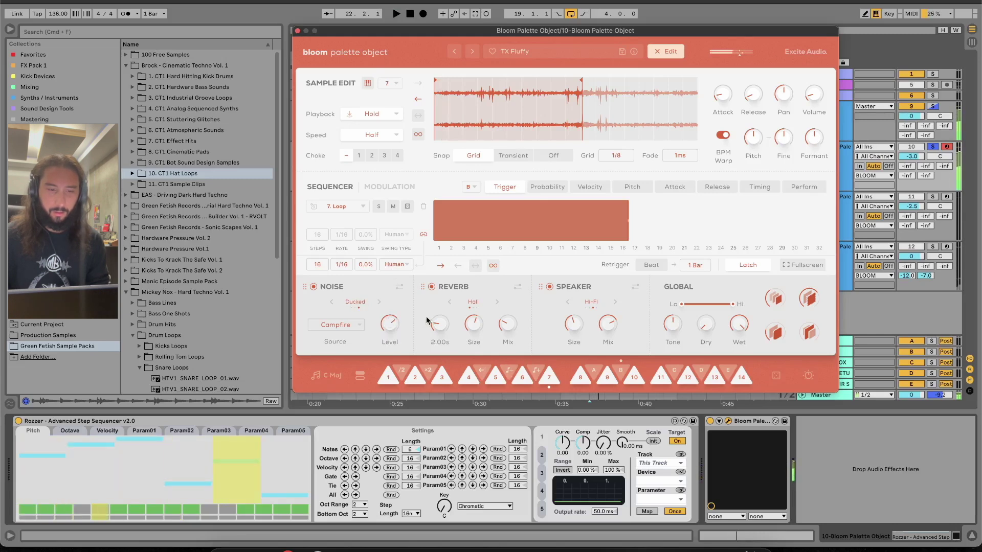
# Compare track 10 soloed and in the full mix, leave it unsoloed and set its volume to -4.5 dB.
pyautogui.click(933, 146)
pyautogui.press('space')
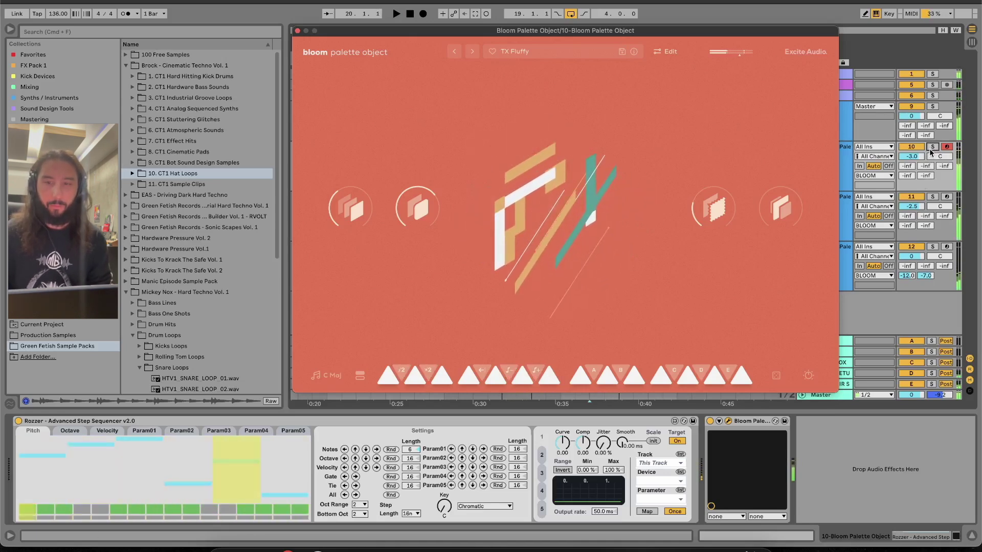
pyautogui.click(933, 147)
pyautogui.press('space')
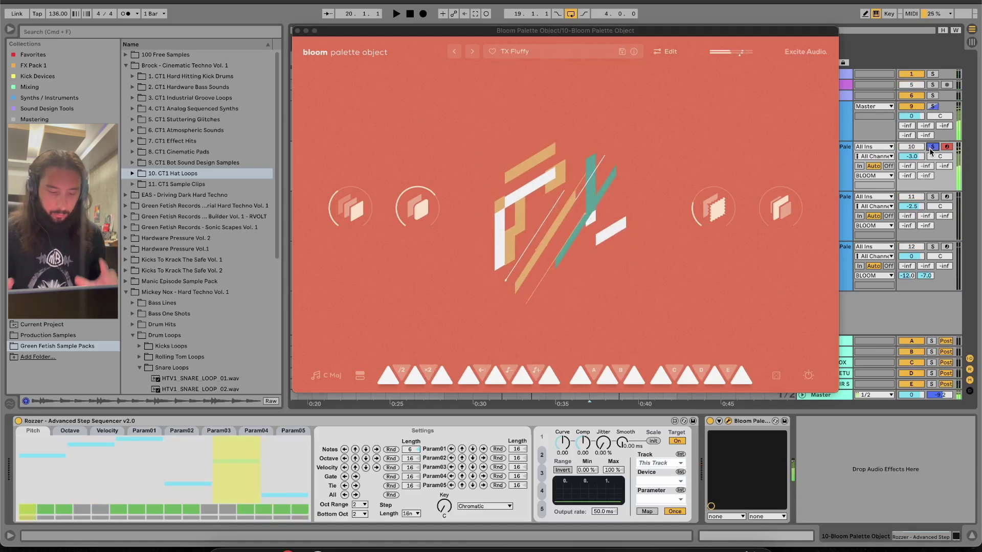
pyautogui.click(932, 148)
pyautogui.press('space')
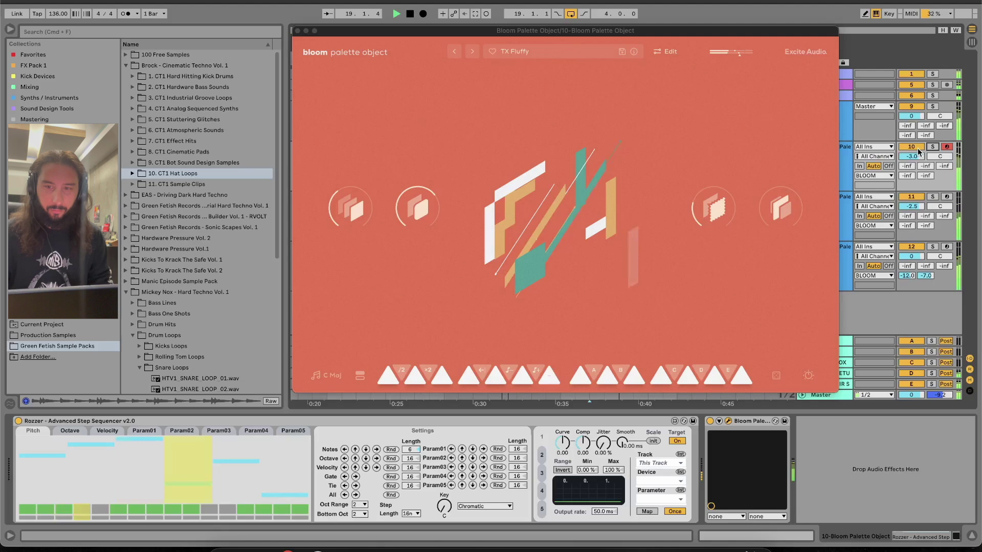
pyautogui.click(919, 148)
pyautogui.moveTo(913, 156); pyautogui.dragTo(927, 184)
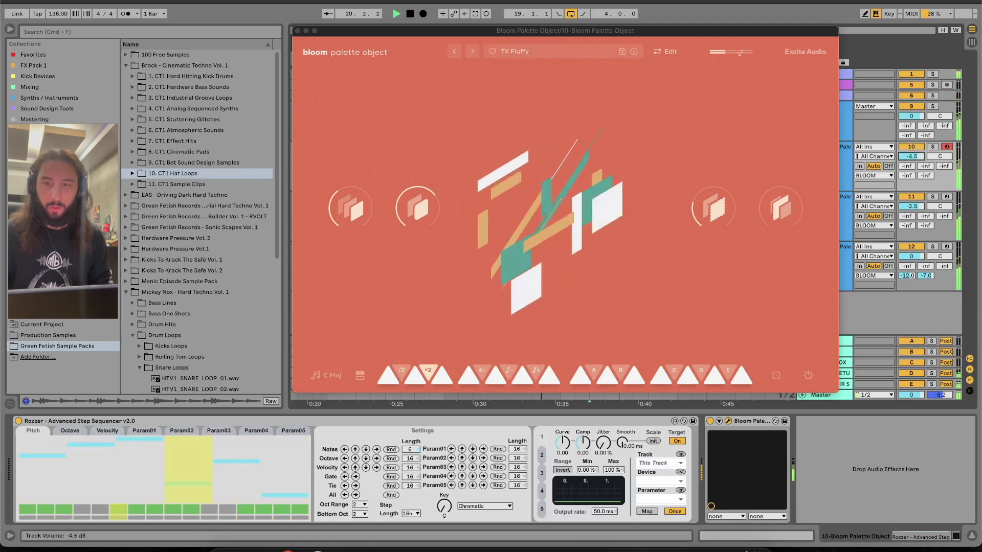
# Solo track 11 and open its Bloom Palette Object instrument.
pyautogui.click(932, 196)
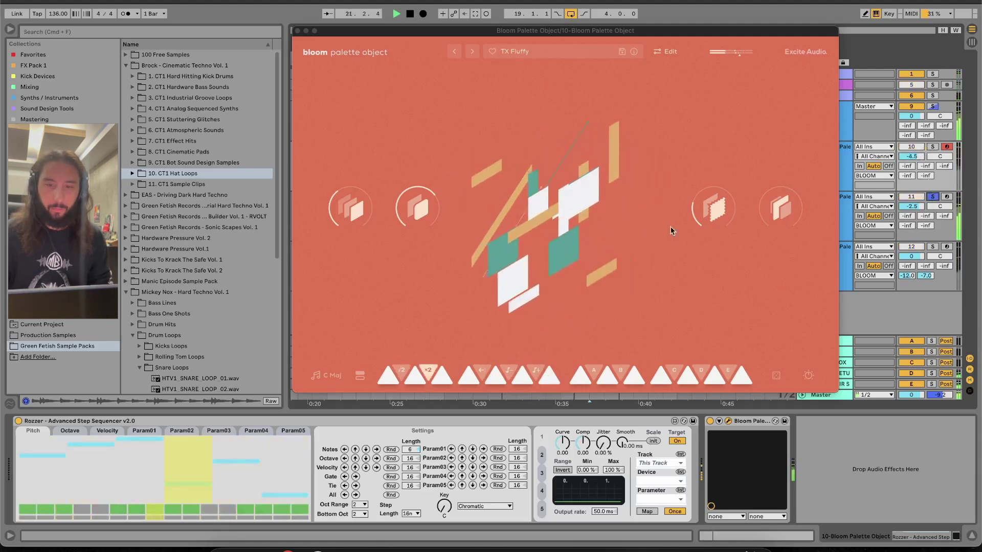
pyautogui.press('super+alt+p')
pyautogui.click(595, 220)
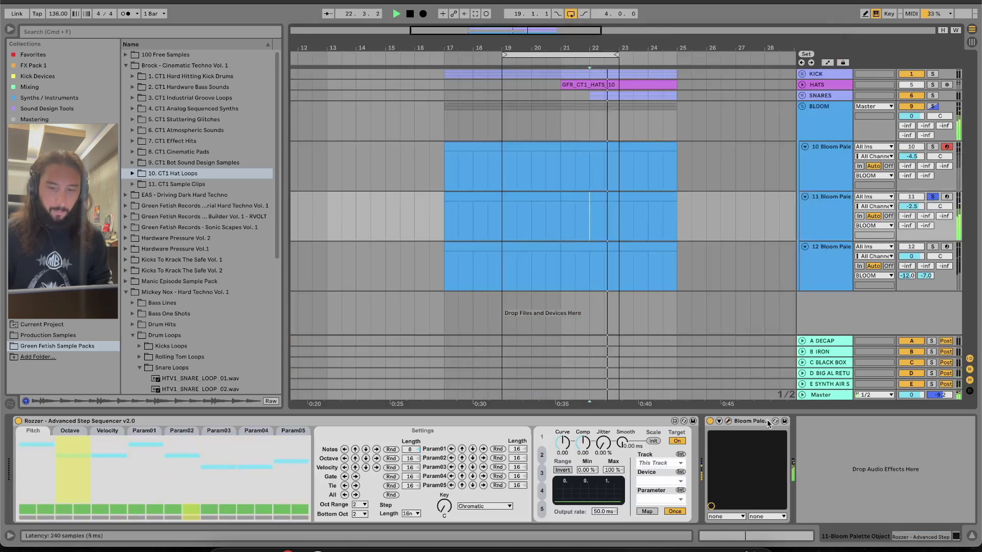
pyautogui.press('super+alt+p')
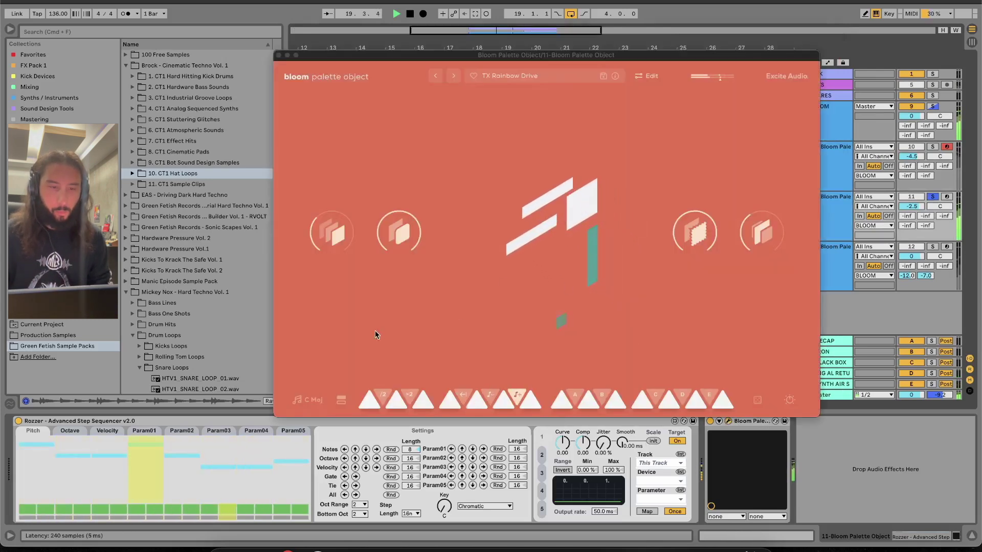
# Load the PRO Camp Crystal Lake preset from the All category and play it on track 11.
pyautogui.click(571, 75)
pyautogui.click(468, 121)
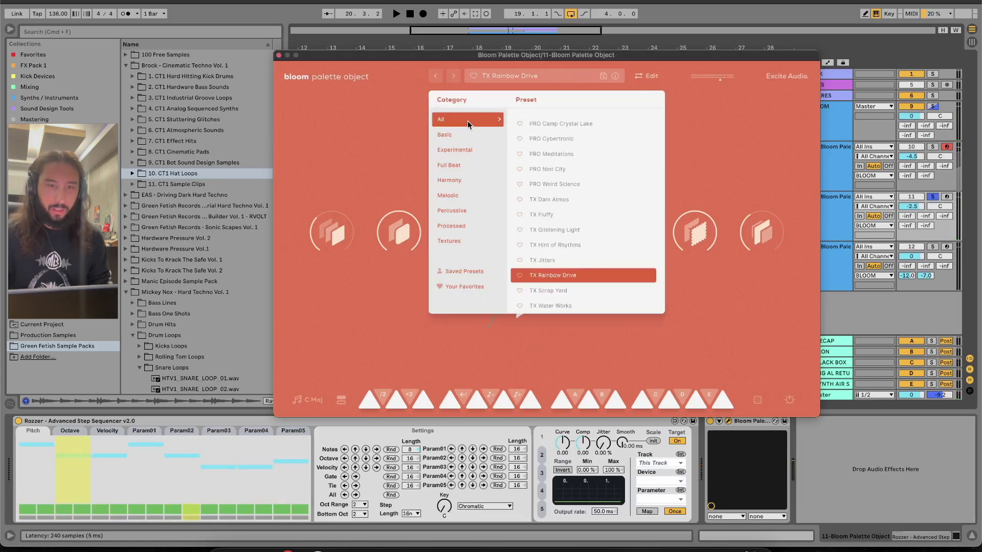
pyautogui.click(560, 120)
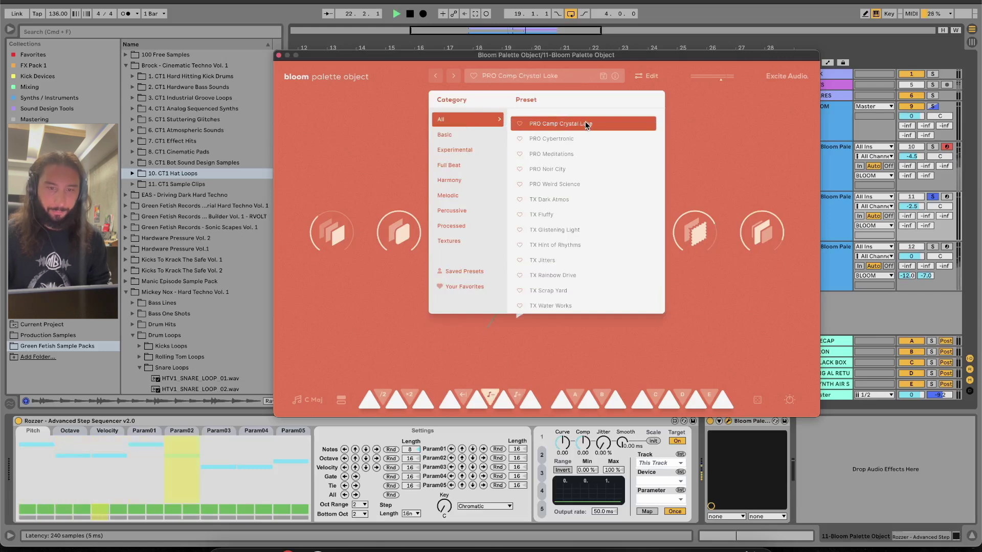
pyautogui.click(710, 118)
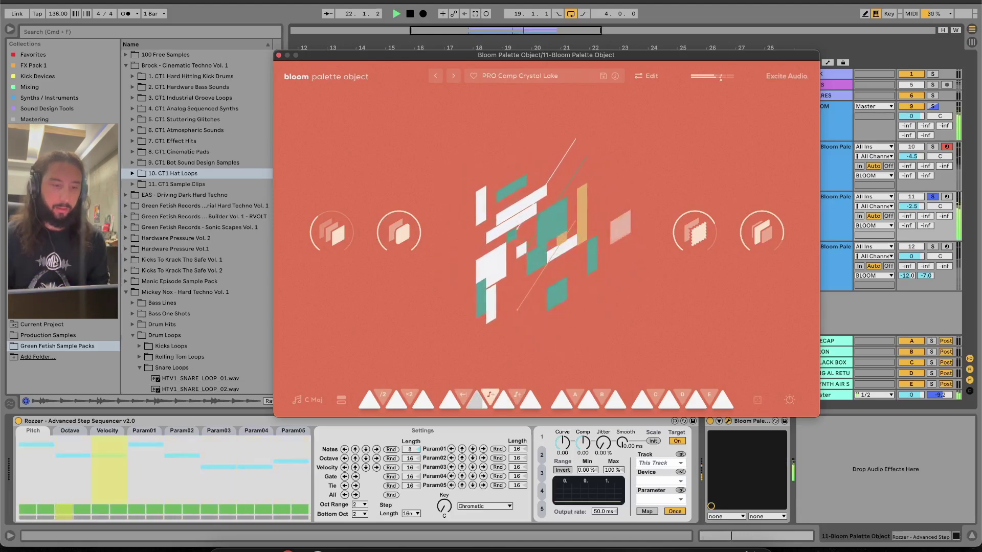
# Look through the instrument's sample banks and the Basic, Experimental and Full Beat preset categories, keeping the current preset.
pyautogui.click(341, 399)
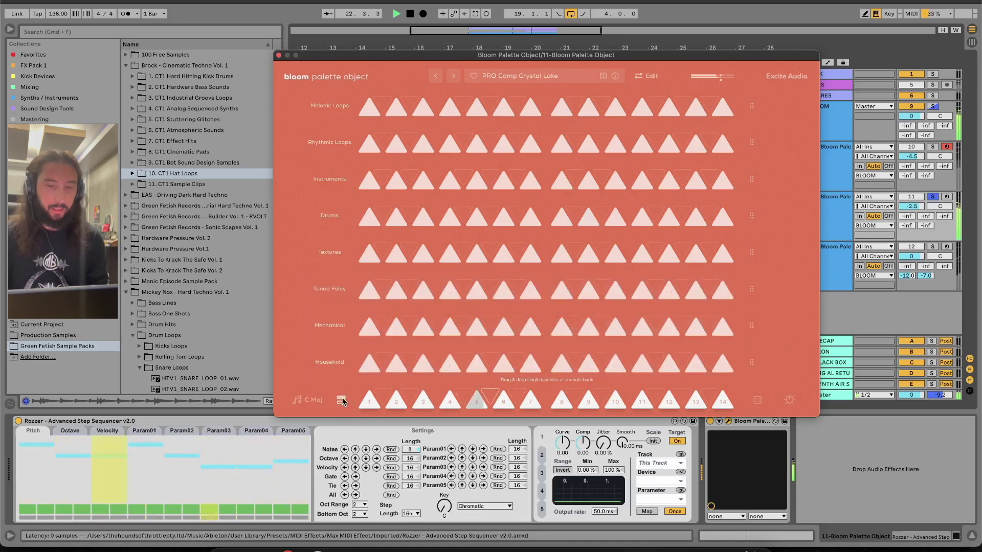
pyautogui.click(758, 400)
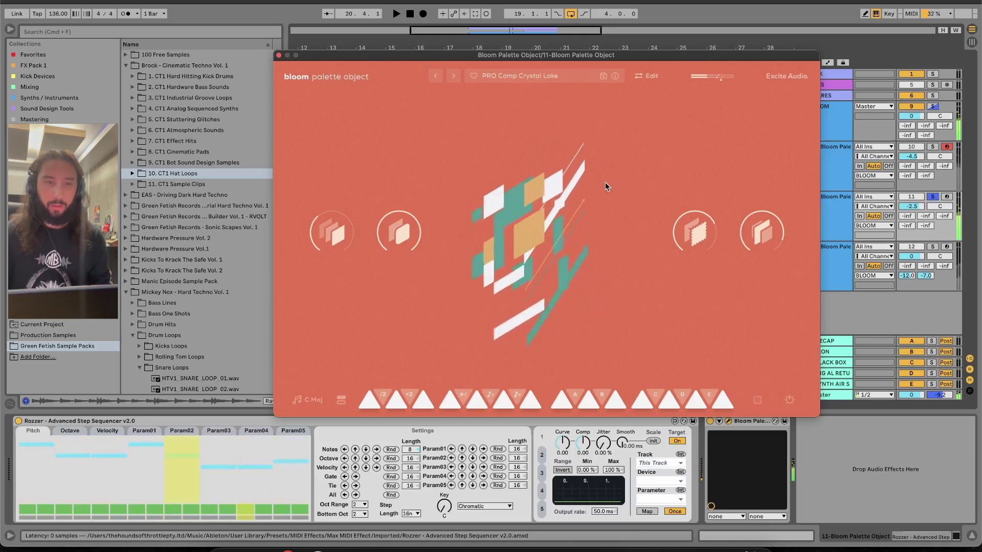
pyautogui.click(593, 76)
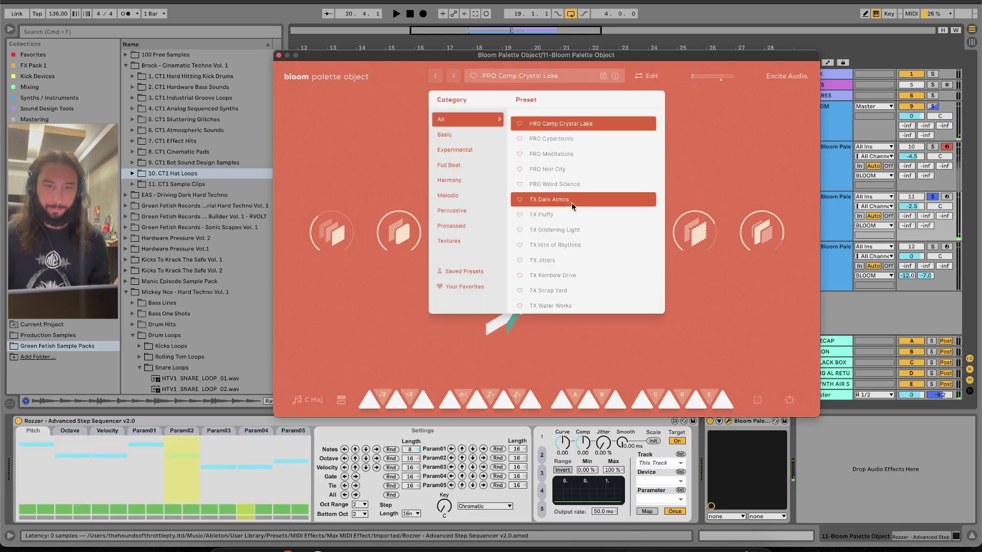
pyautogui.click(473, 136)
pyautogui.click(460, 149)
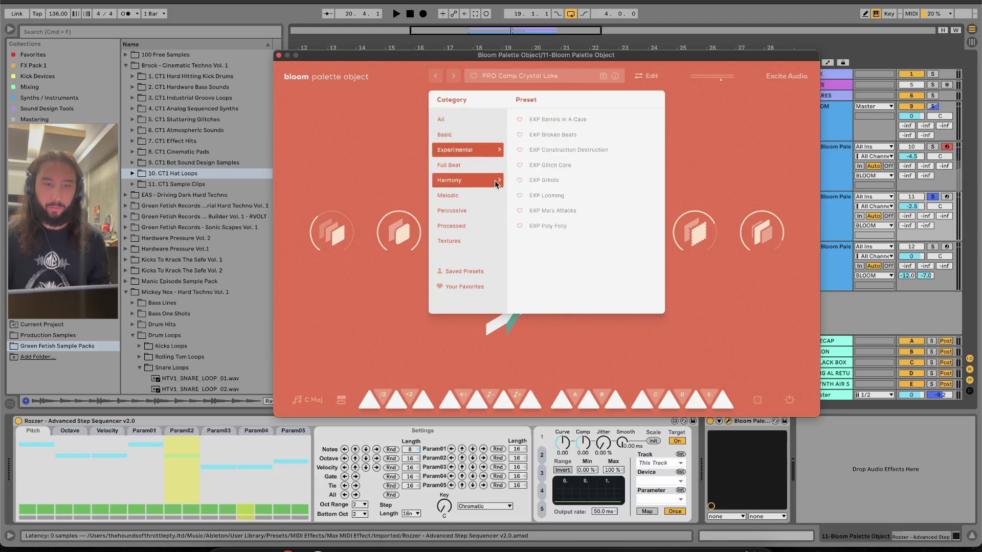
pyautogui.click(462, 164)
pyautogui.click(475, 120)
pyautogui.click(718, 135)
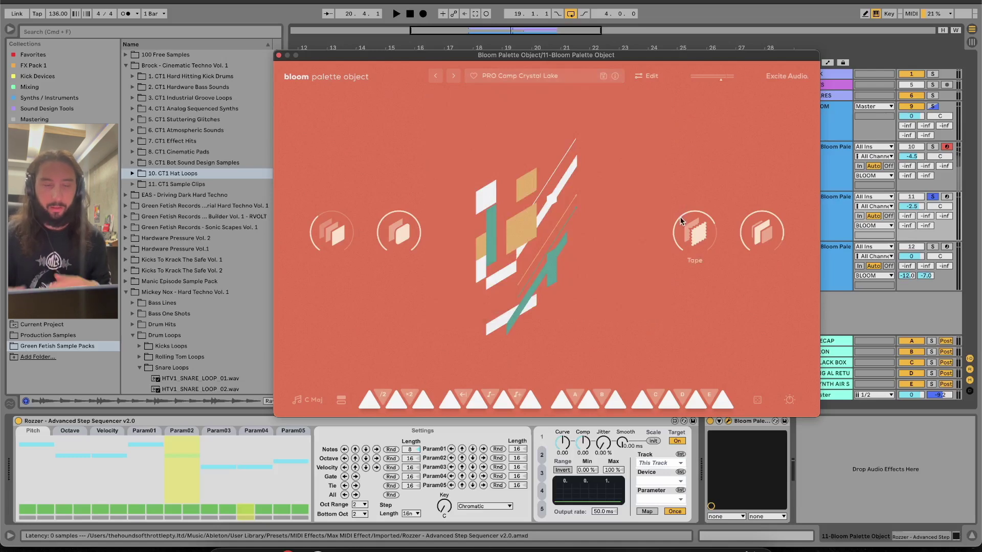
# Randomize the notes in track 11's Rozzer sequencer, set the note length to 4 and play the pattern.
pyautogui.press('space')
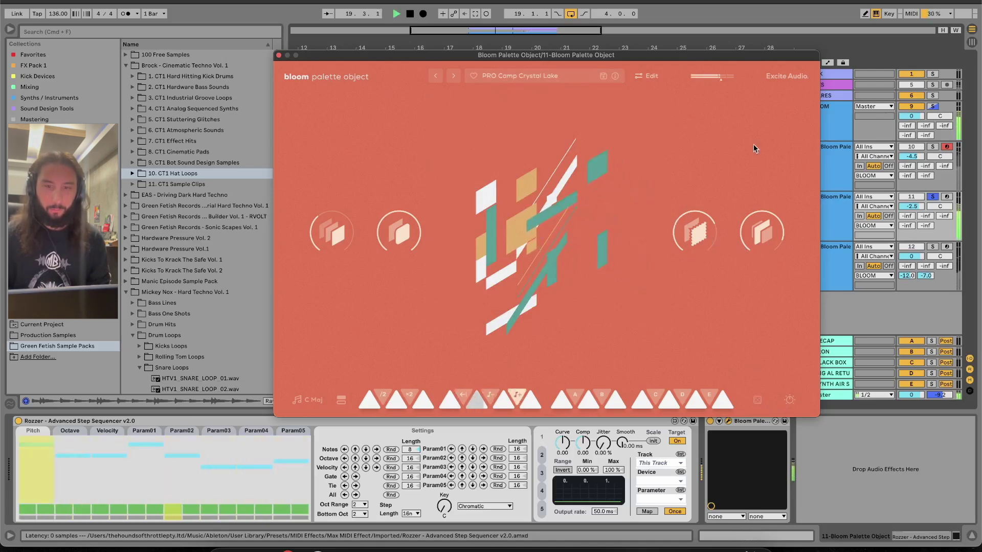
pyautogui.press('space')
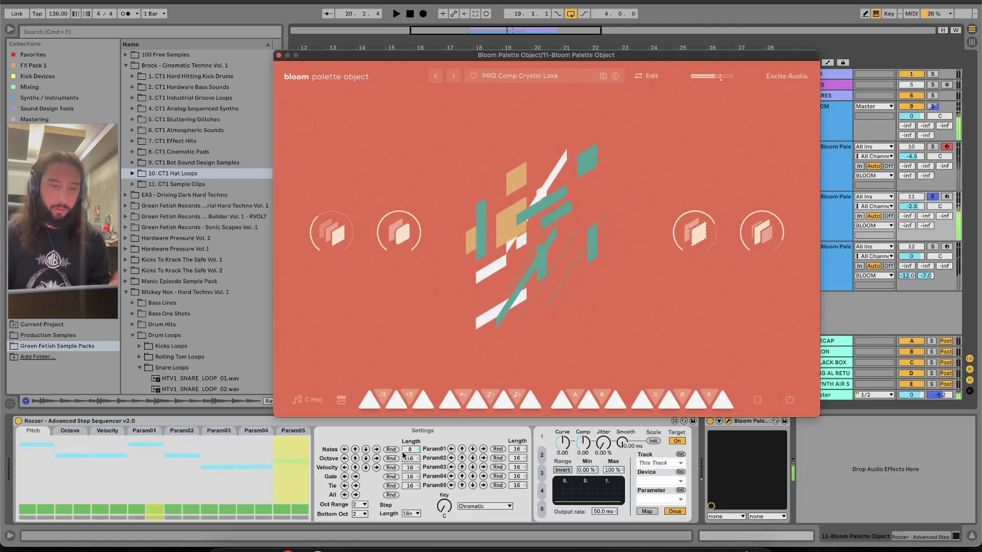
pyautogui.click(393, 450)
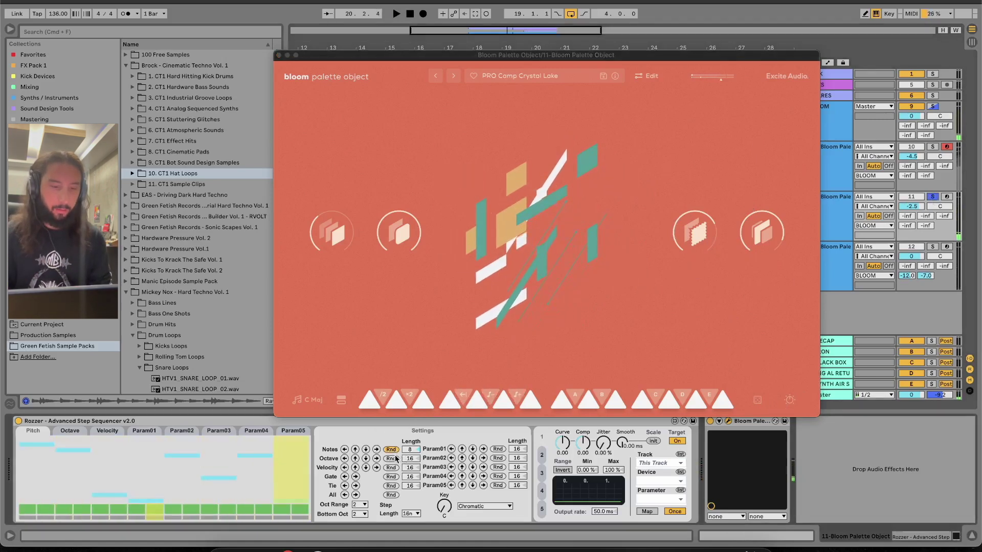
pyautogui.moveTo(407, 451); pyautogui.dragTo(408, 466)
pyautogui.press('space')
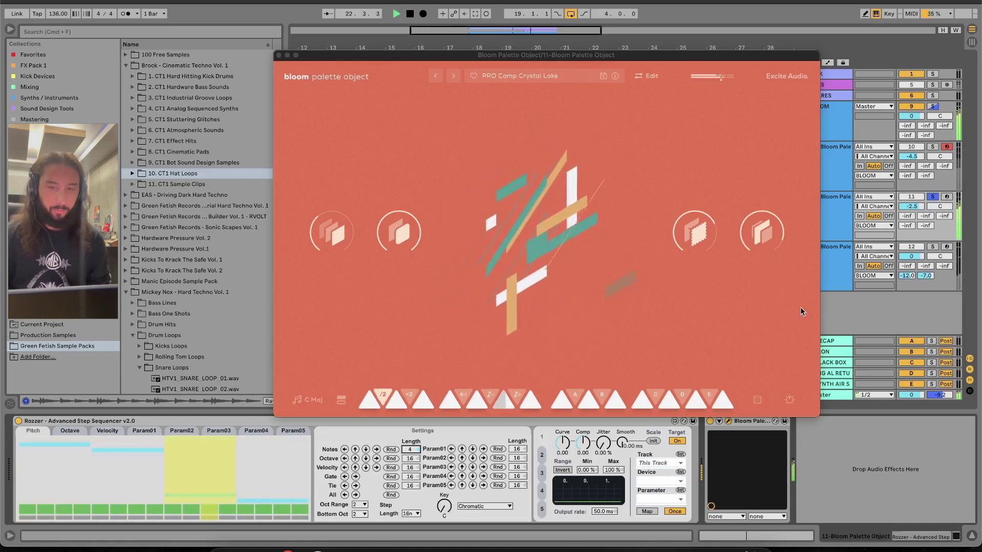
# Solo the KICK track alongside track 11 and set track 10's volume to -8.1 dB.
pyautogui.click(743, 249)
pyautogui.moveTo(392, 220)
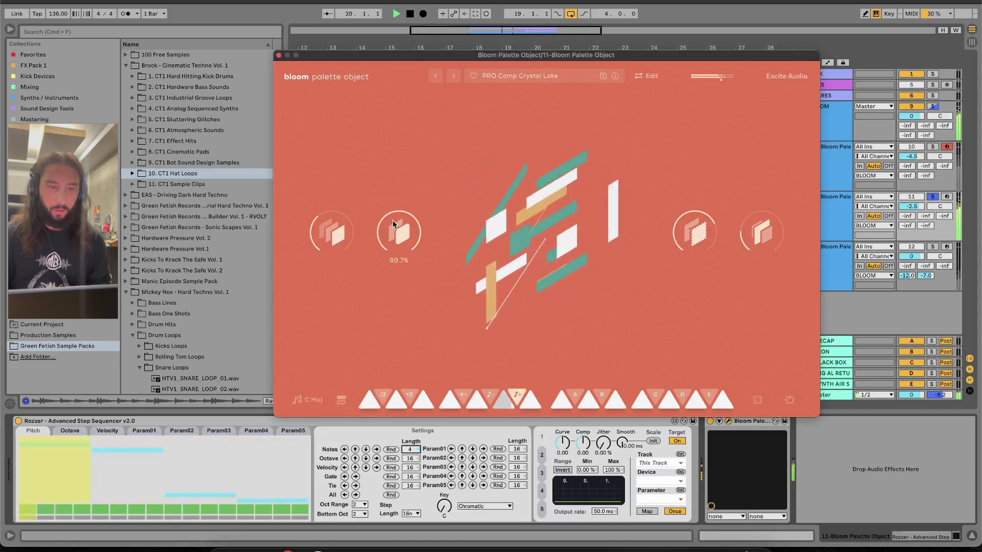
pyautogui.click(932, 74)
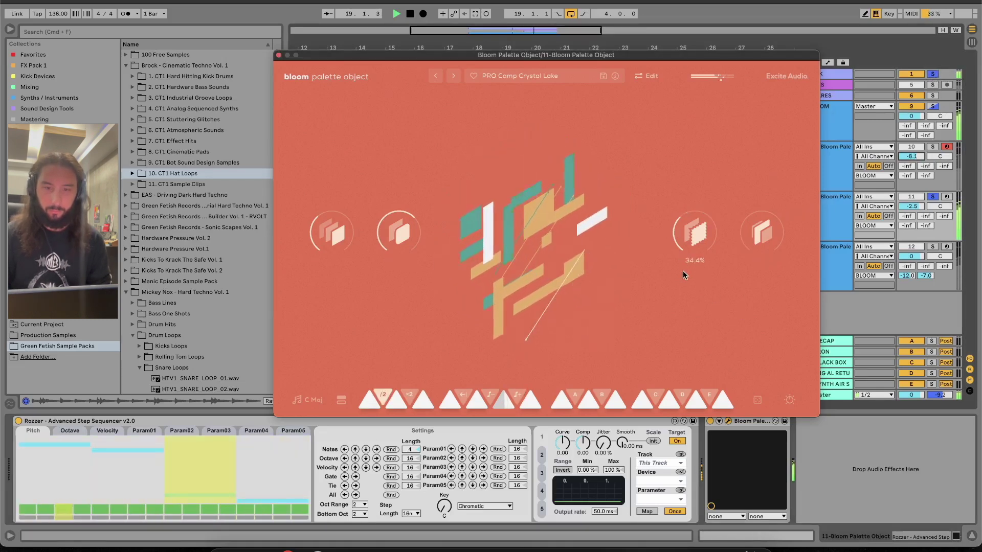
# Set the Tape macro to 34.4% and the inner macro on the opposite side to 35.0%.
pyautogui.moveTo(684, 278)
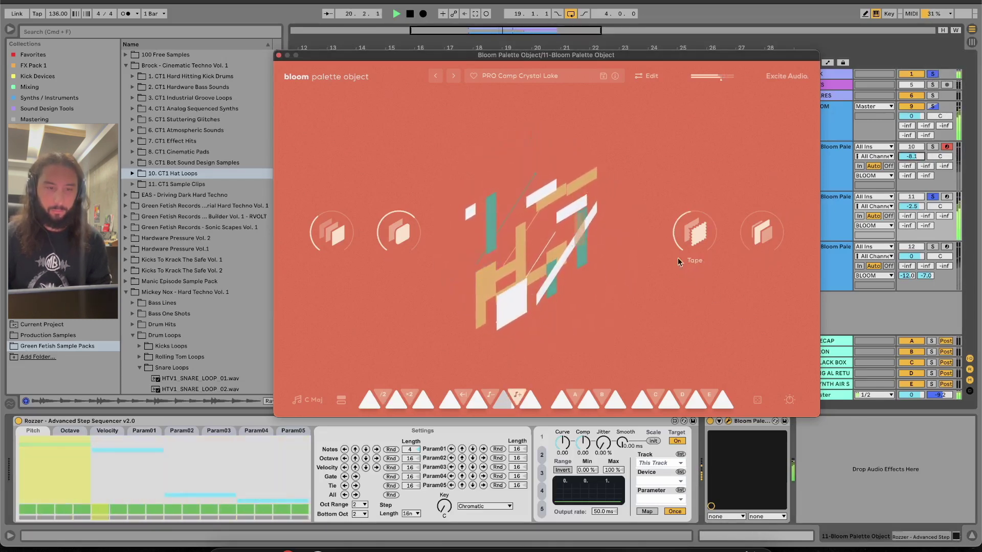
pyautogui.moveTo(397, 209)
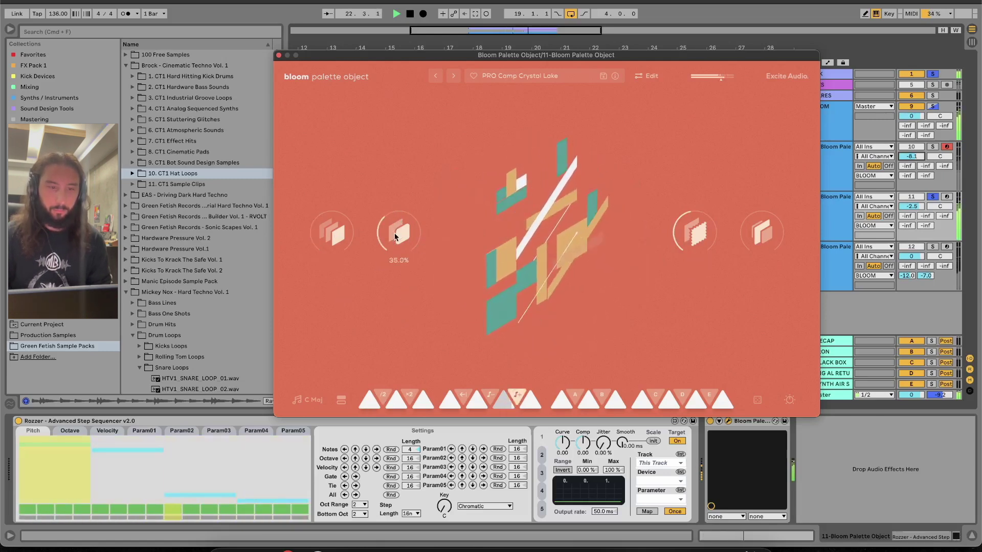
pyautogui.click(934, 199)
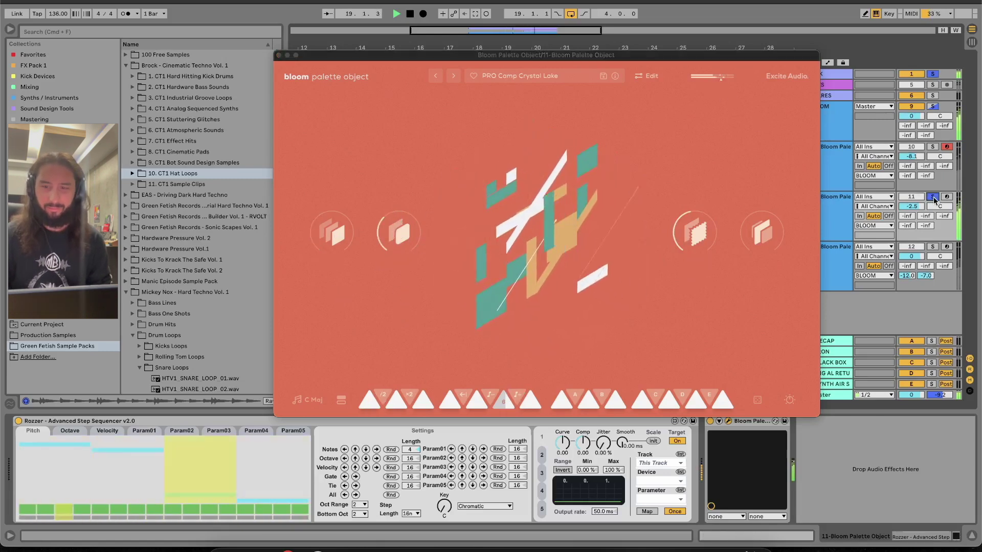
# Open the instrument's Edit view and set the noise source to Metallic in Ducked mode.
pyautogui.click(646, 75)
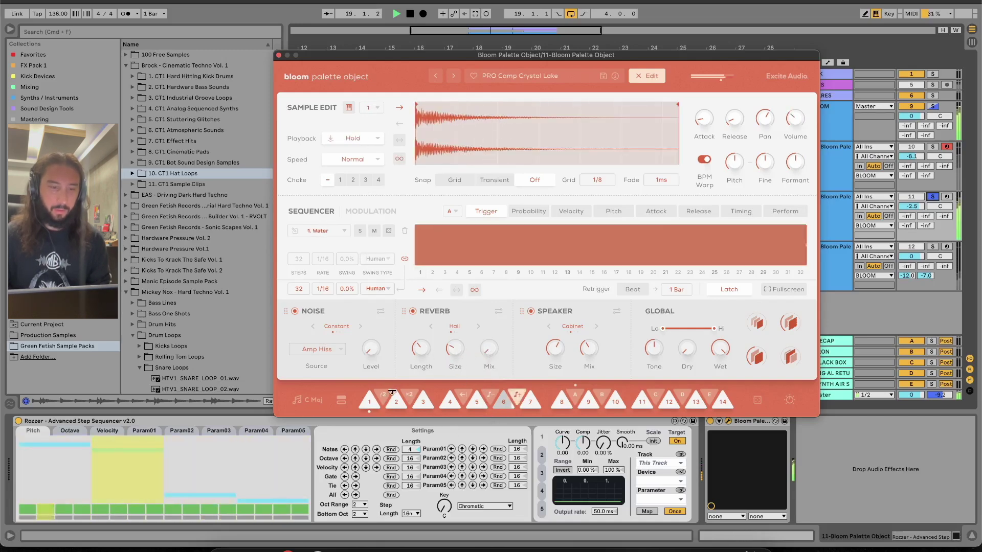
pyautogui.click(327, 348)
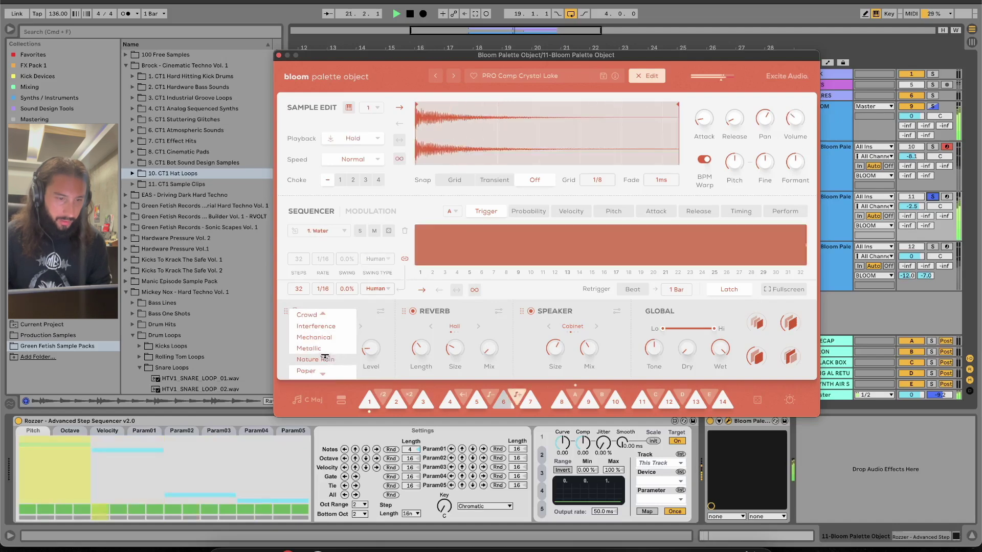
pyautogui.click(320, 349)
pyautogui.click(360, 327)
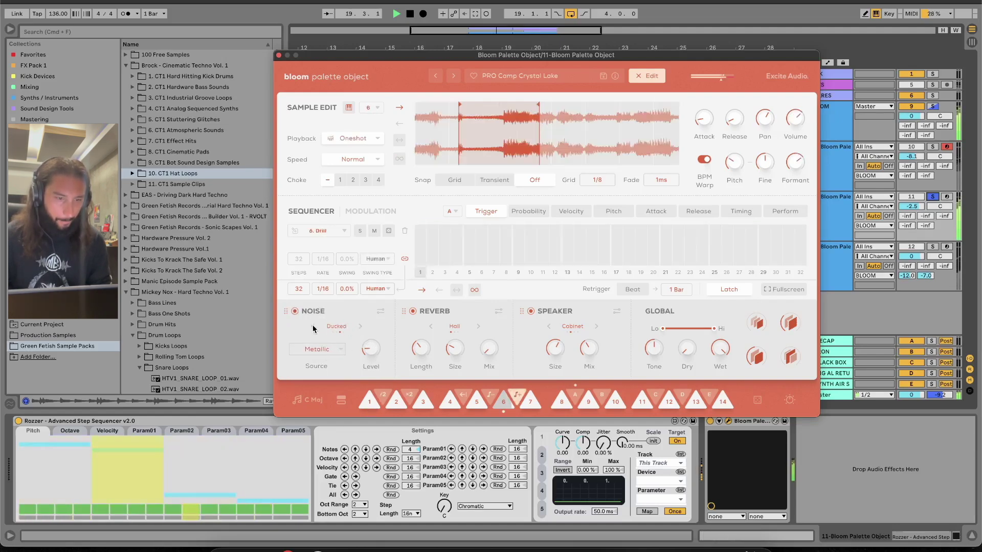
# Change the noise source to Vinyl Crackle and its mode to Dynamic.
pyautogui.click(330, 350)
pyautogui.scroll(-2, 330, 355)
pyautogui.click(332, 352)
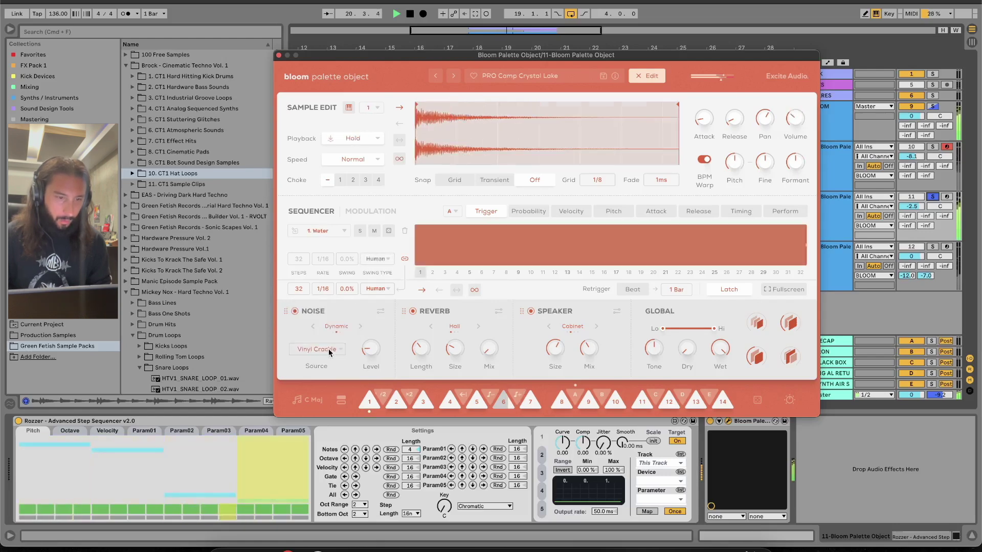
# Change the noise source to Crowd and raise the noise level.
pyautogui.click(334, 351)
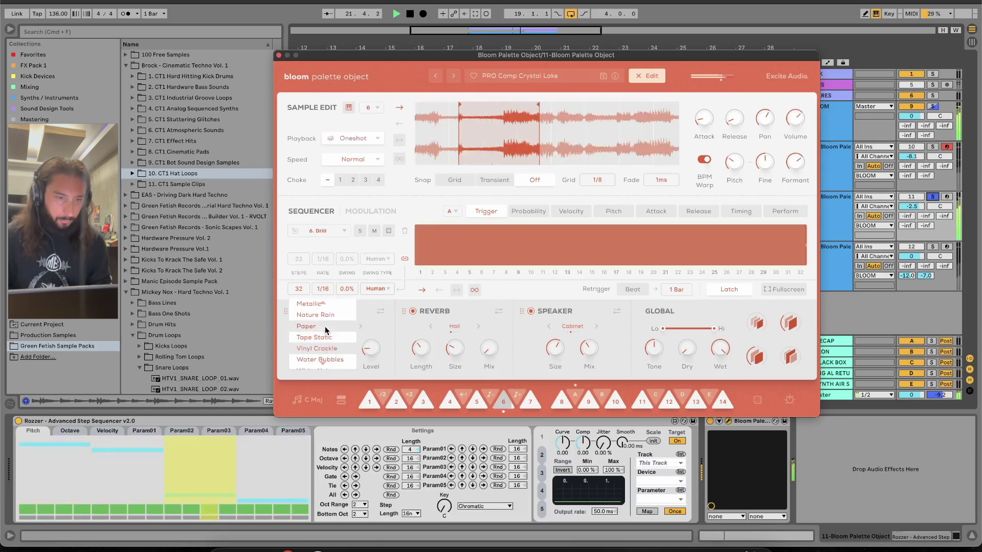
pyautogui.scroll(-1, 324, 340)
pyautogui.scroll(2, 323, 328)
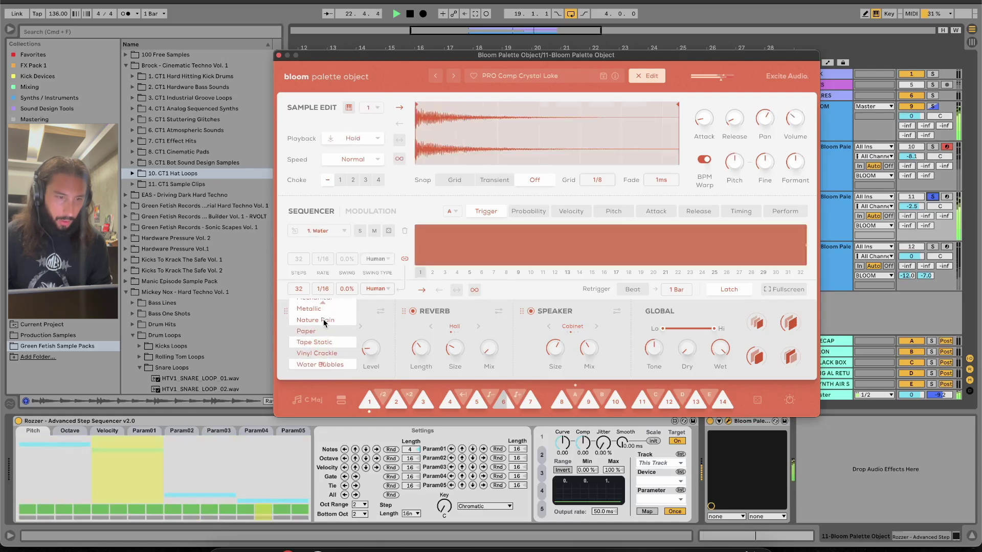
pyautogui.scroll(4, 322, 340)
pyautogui.click(307, 327)
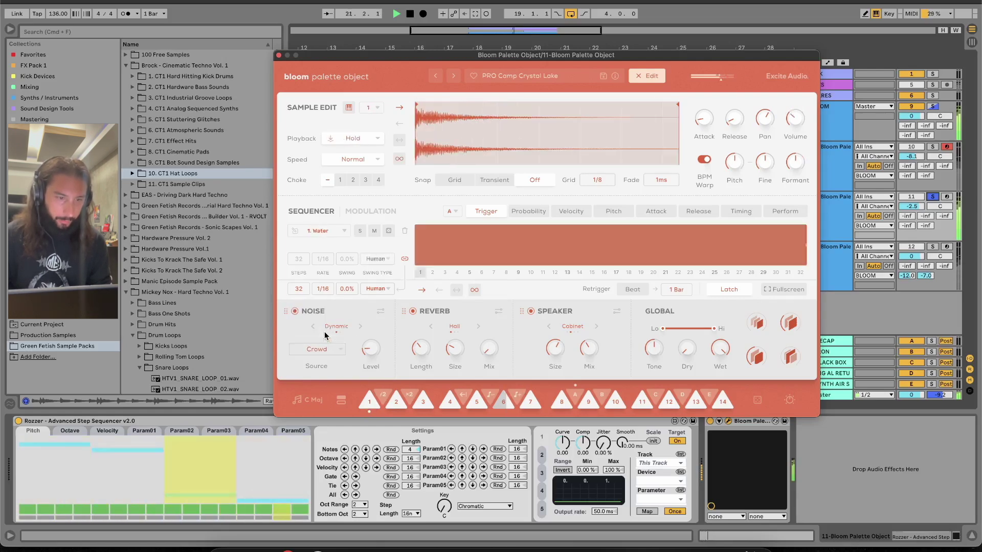
pyautogui.moveTo(369, 352); pyautogui.dragTo(375, 314)
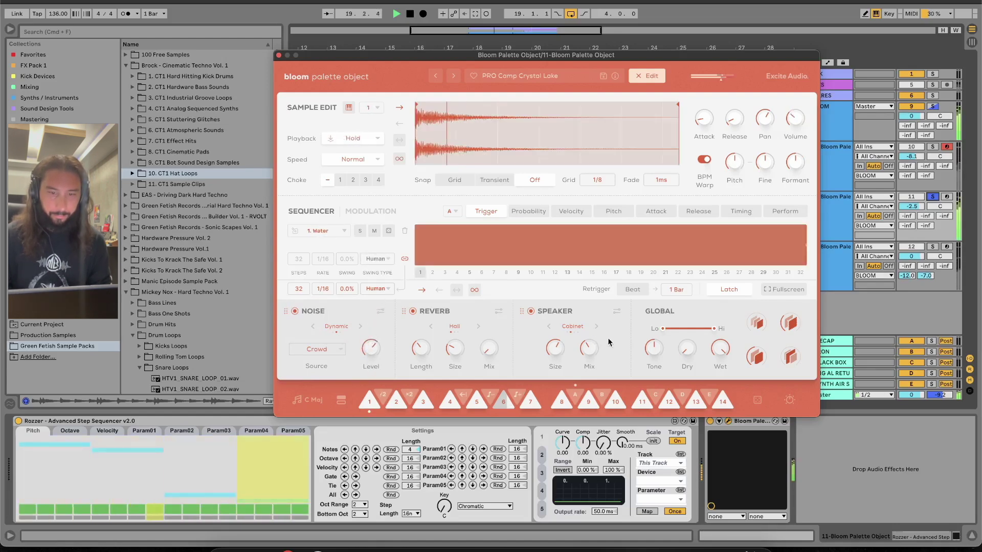
# Switch the Speaker effect to Hi-Fi and reduce its size slightly.
pyautogui.click(597, 326)
pyautogui.moveTo(588, 347)
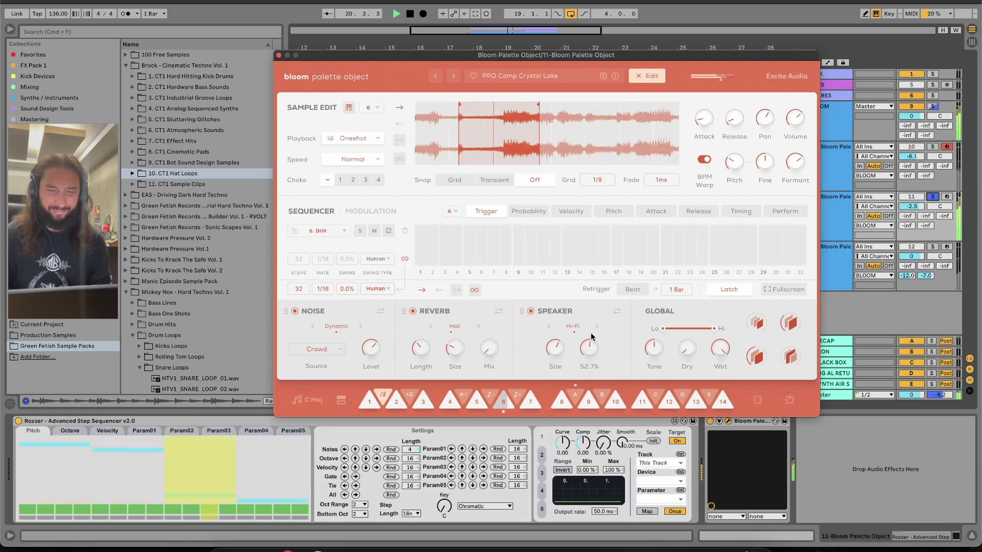
pyautogui.moveTo(555, 348); pyautogui.dragTo(561, 362)
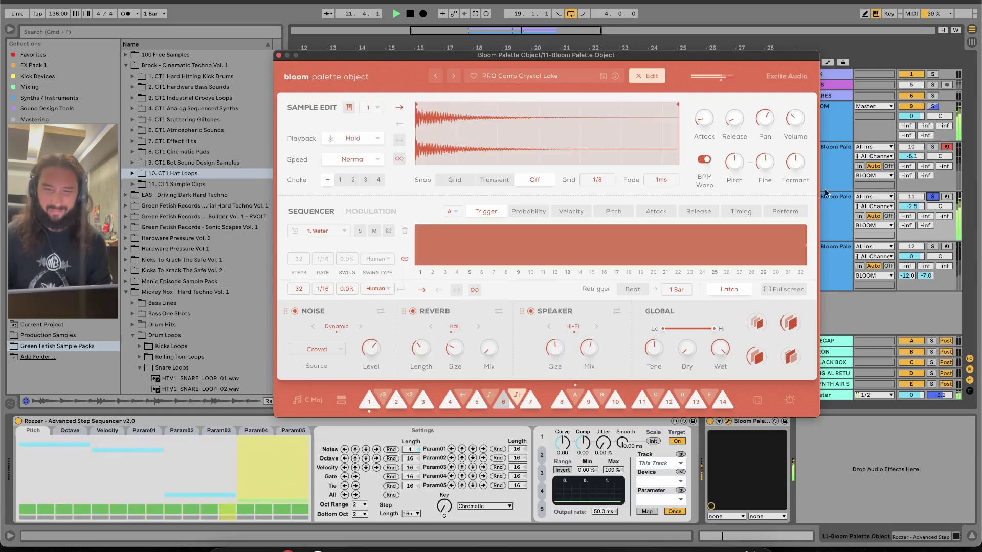
pyautogui.click(933, 197)
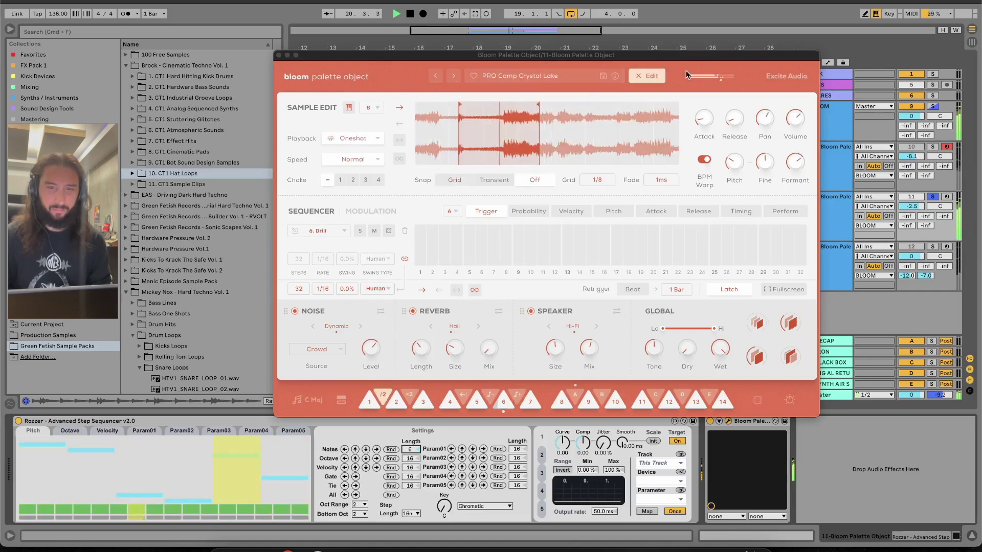
# Leave the Edit view and adjust the macro dials beside the central animation.
pyautogui.click(647, 76)
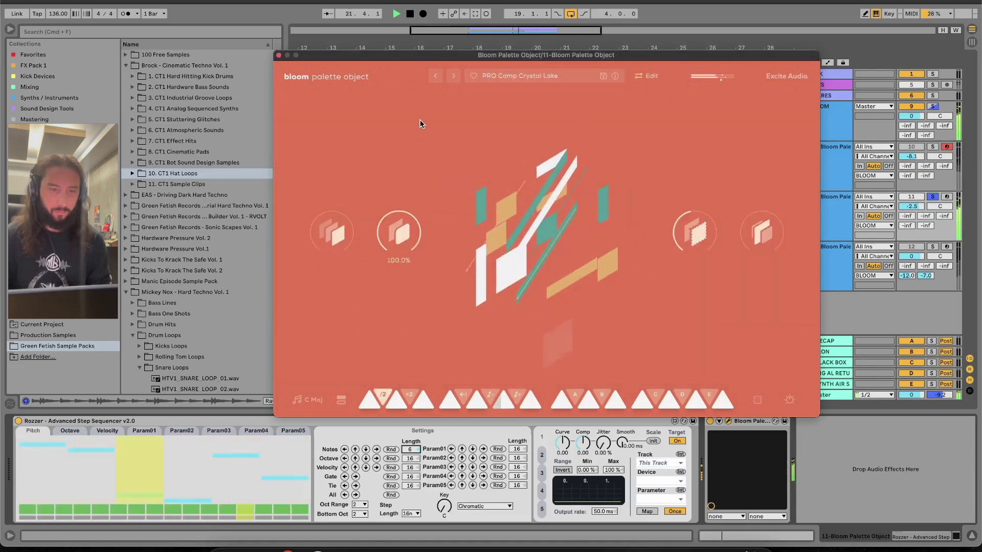
pyautogui.moveTo(333, 226); pyautogui.dragTo(334, 224)
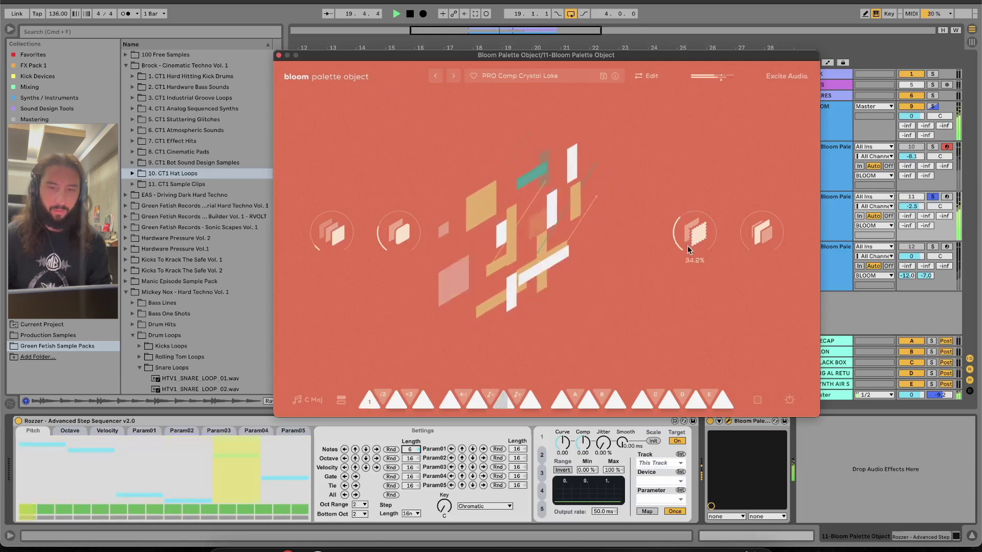
# Audition the pattern in several keys, including E major, G# minor and C minor, and return to C major.
pyautogui.click(313, 402)
pyautogui.click(319, 335)
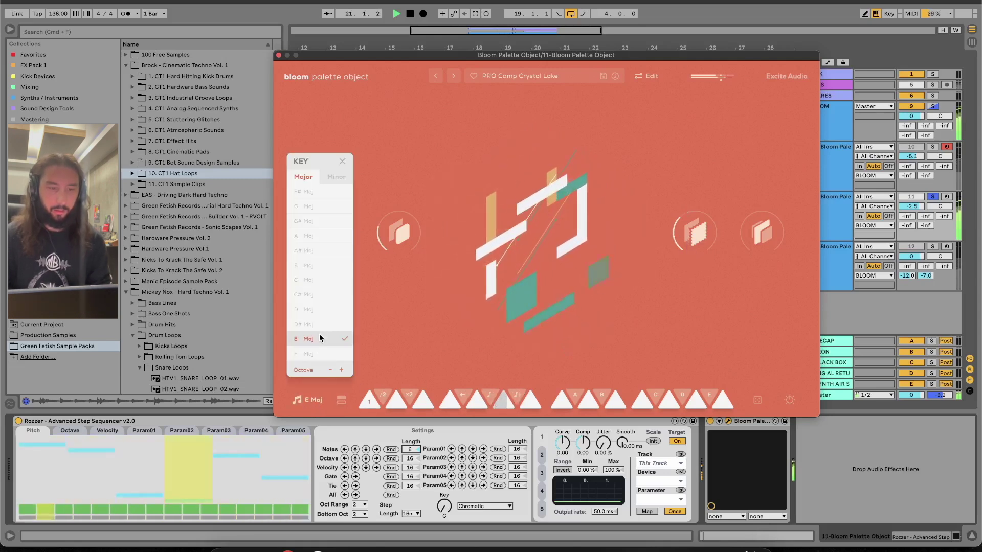
pyautogui.click(324, 222)
pyautogui.click(335, 177)
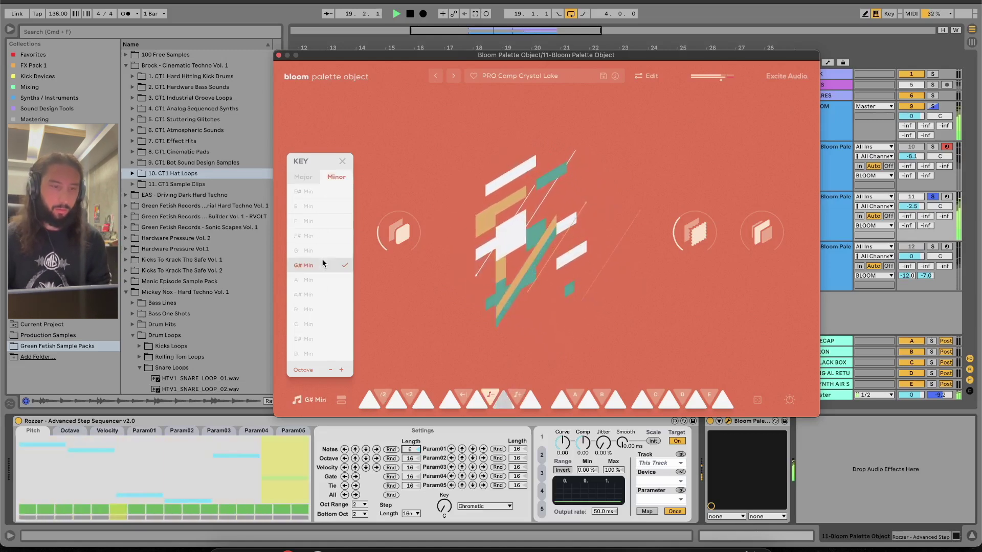
pyautogui.click(315, 324)
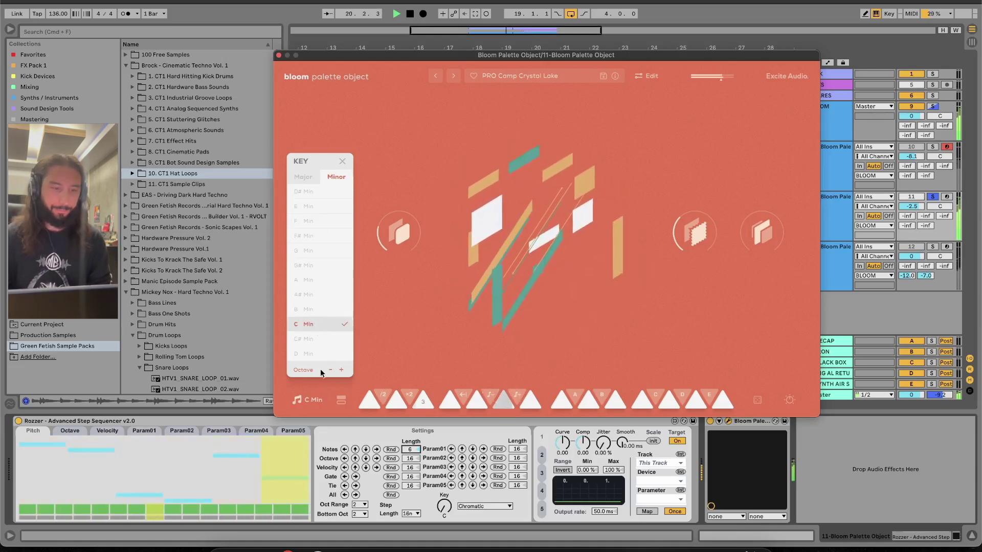
pyautogui.click(307, 177)
pyautogui.click(319, 281)
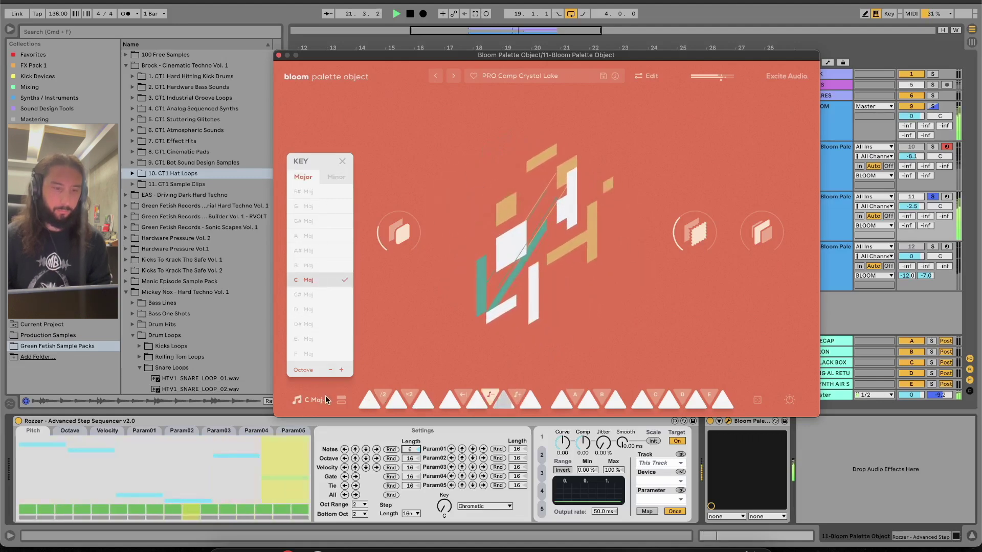
# Open the sample banks and audition single samples from the Textures, Drums, Instruments, Mechanical and Household rows.
pyautogui.click(341, 400)
pyautogui.click(366, 252)
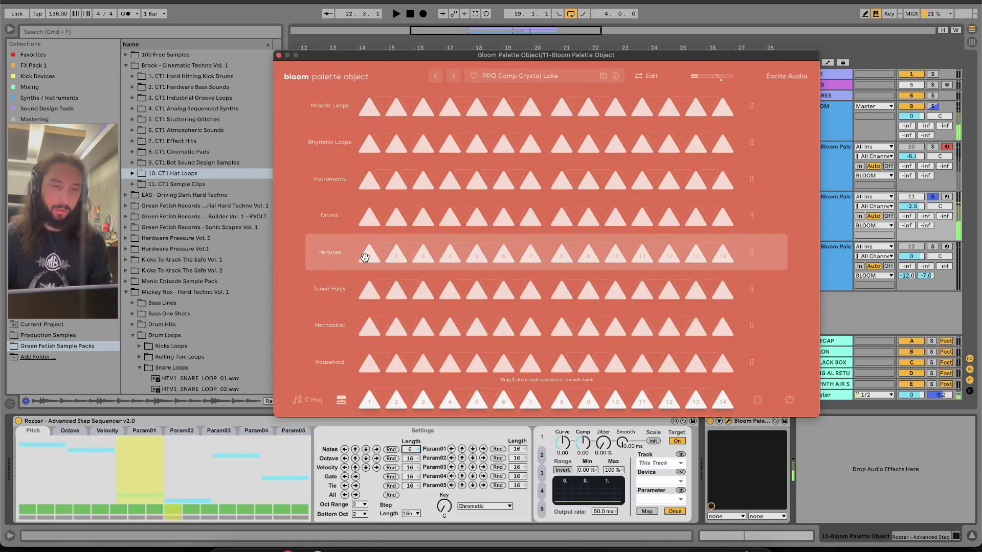
pyautogui.click(425, 216)
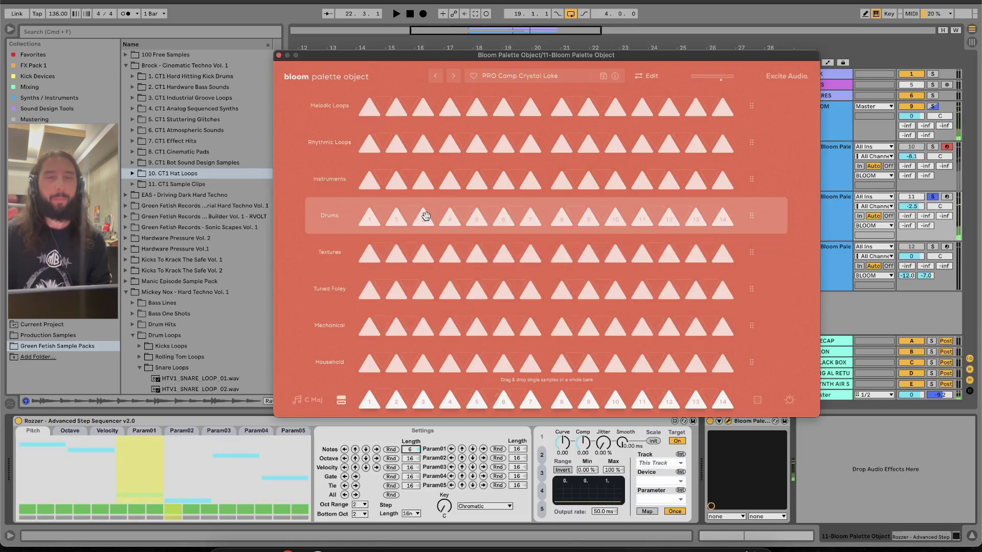
pyautogui.click(477, 186)
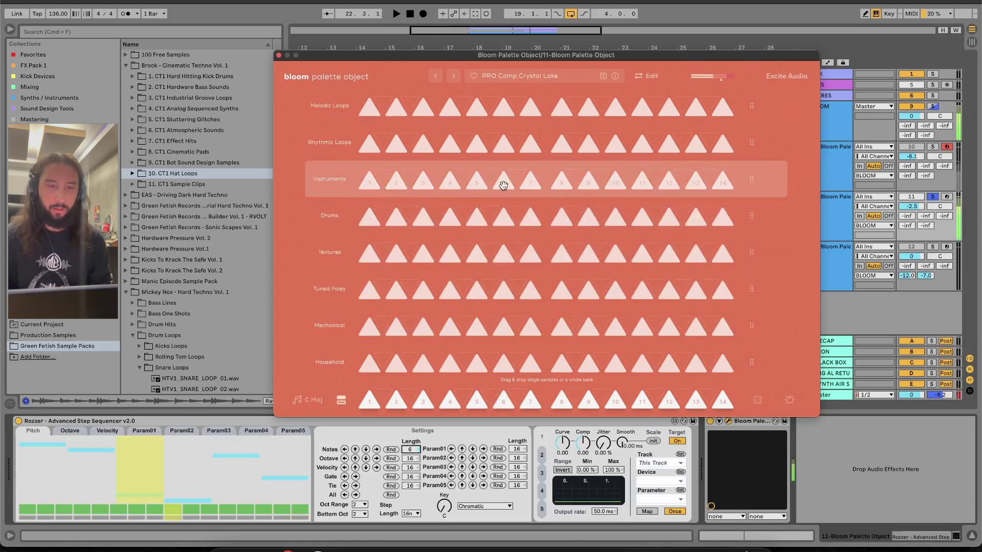
pyautogui.click(541, 329)
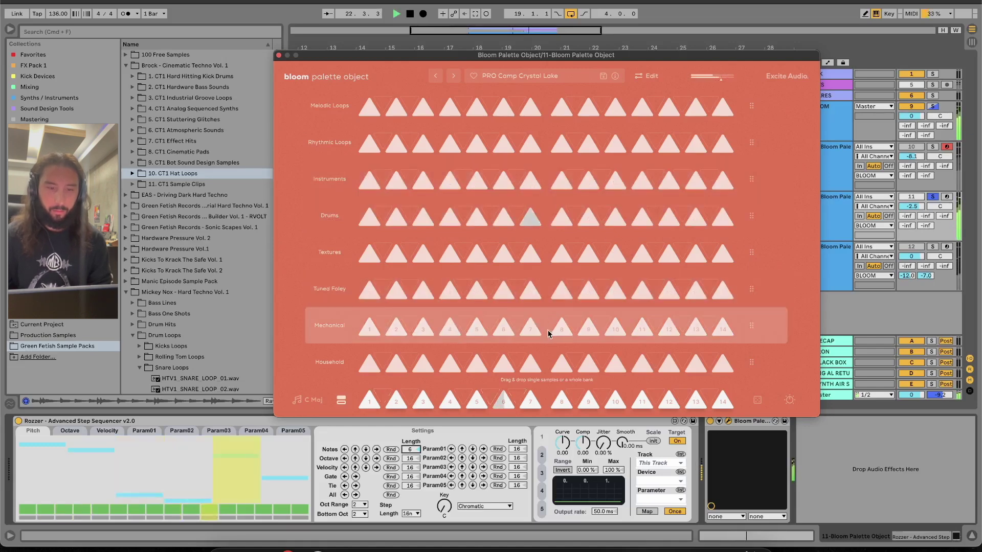
pyautogui.click(480, 352)
pyautogui.click(456, 332)
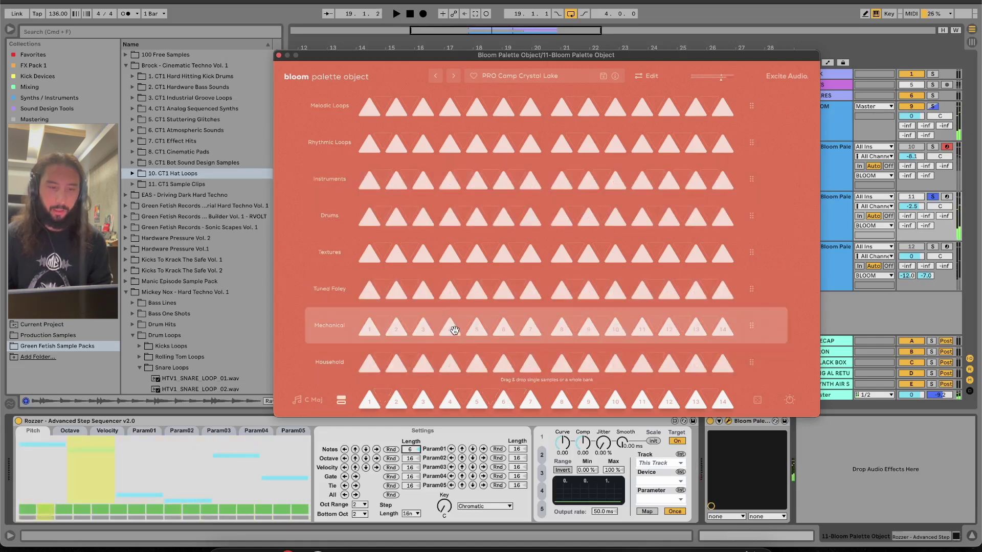
# Audition further samples from Textures through Household, using higher-numbered pads in each row.
pyautogui.click(535, 251)
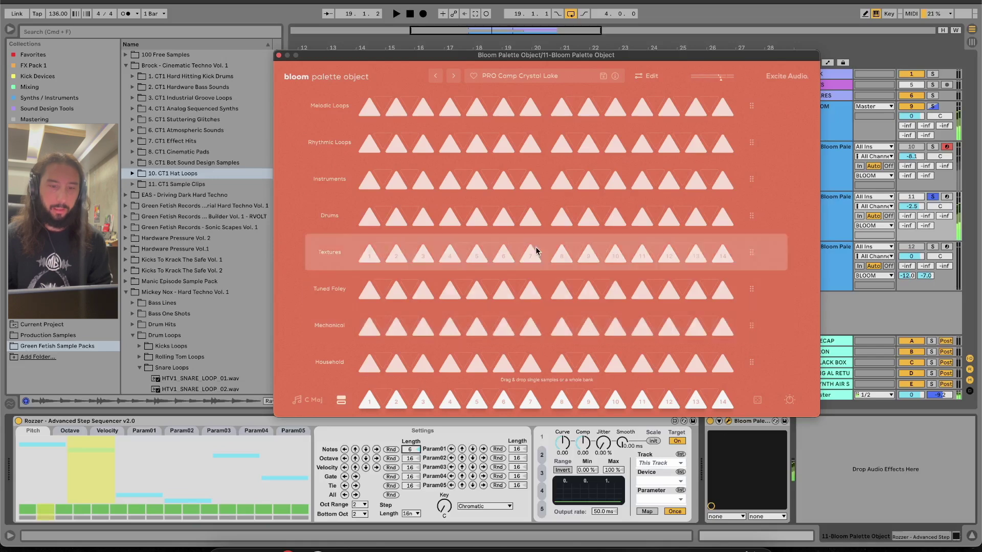
pyautogui.click(545, 230)
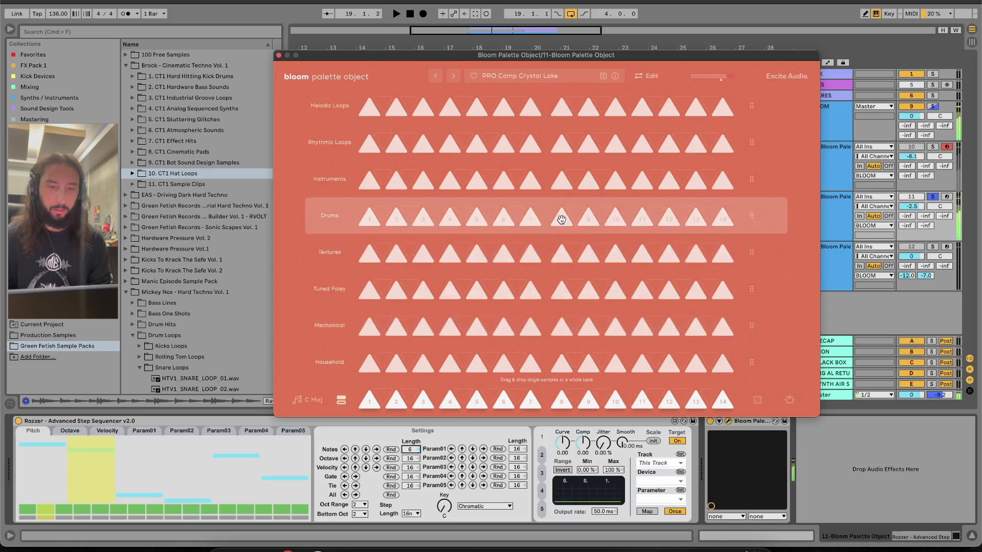
pyautogui.click(587, 181)
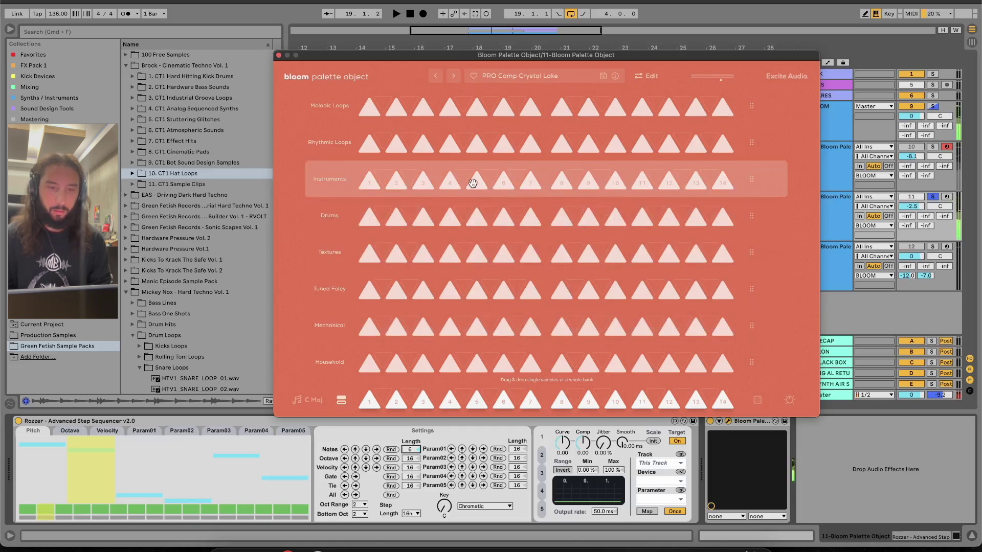
pyautogui.click(566, 327)
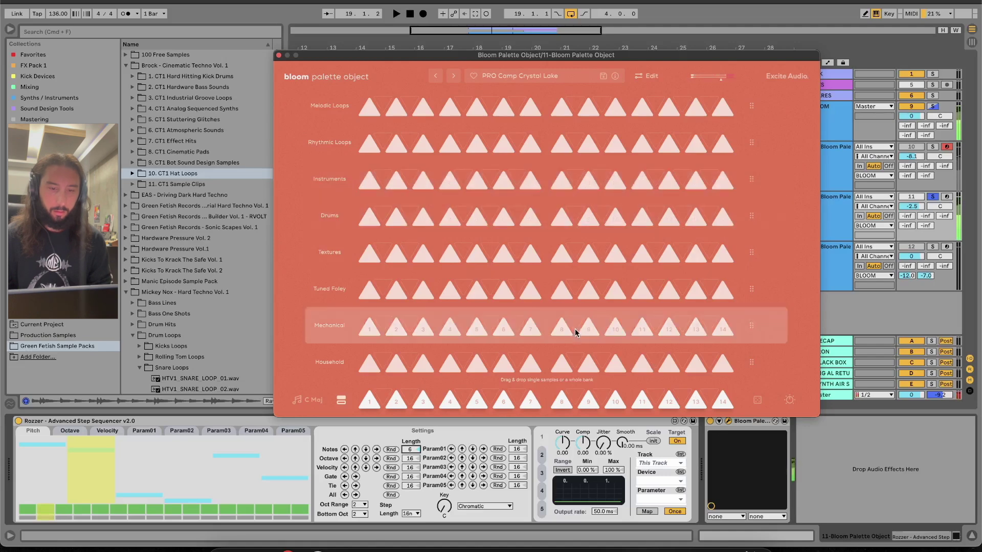
pyautogui.click(617, 361)
pyautogui.click(696, 328)
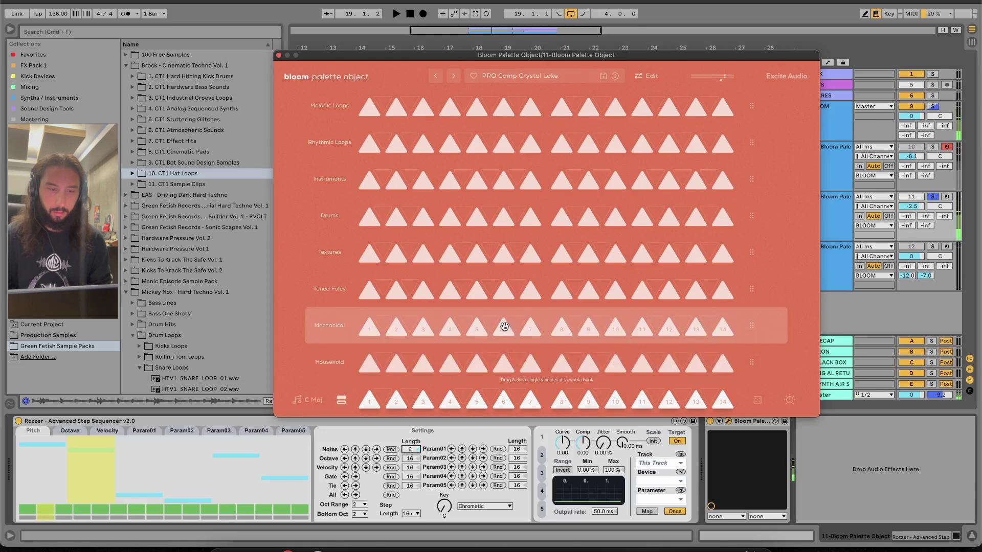
# Audition the Tuned Foley bank, move its sample 2 toward the instrument's playing pads, and run the pattern.
pyautogui.click(468, 295)
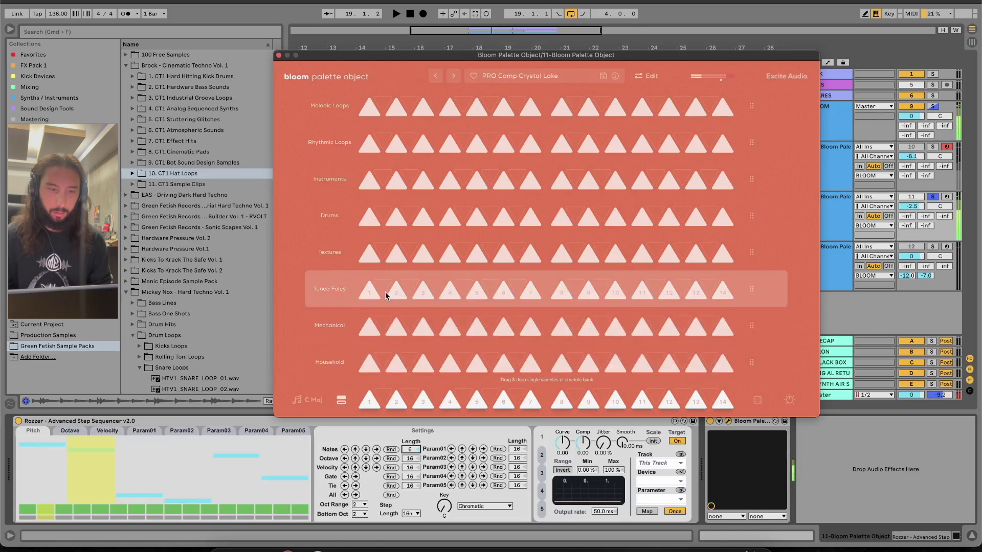
pyautogui.moveTo(394, 297); pyautogui.dragTo(510, 332)
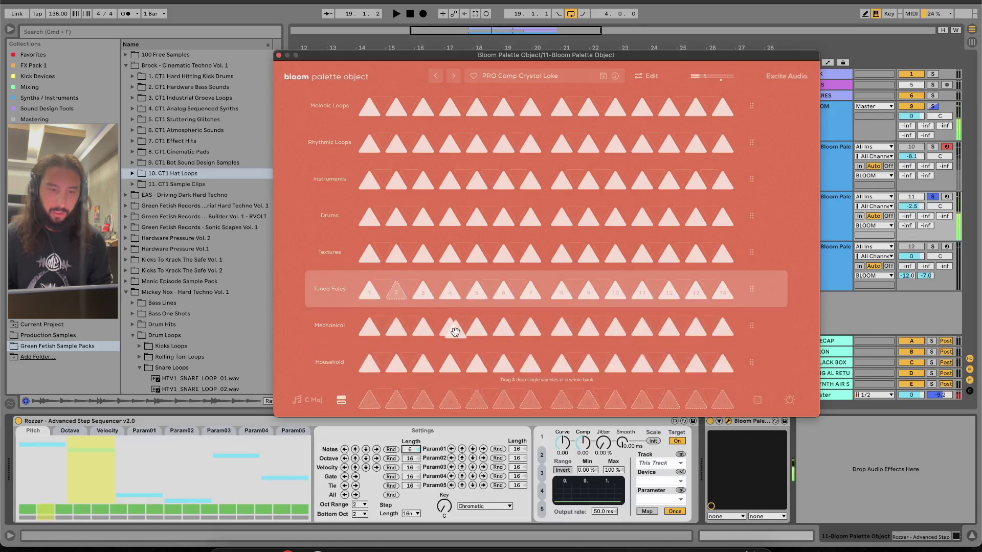
pyautogui.moveTo(450, 331); pyautogui.dragTo(493, 333)
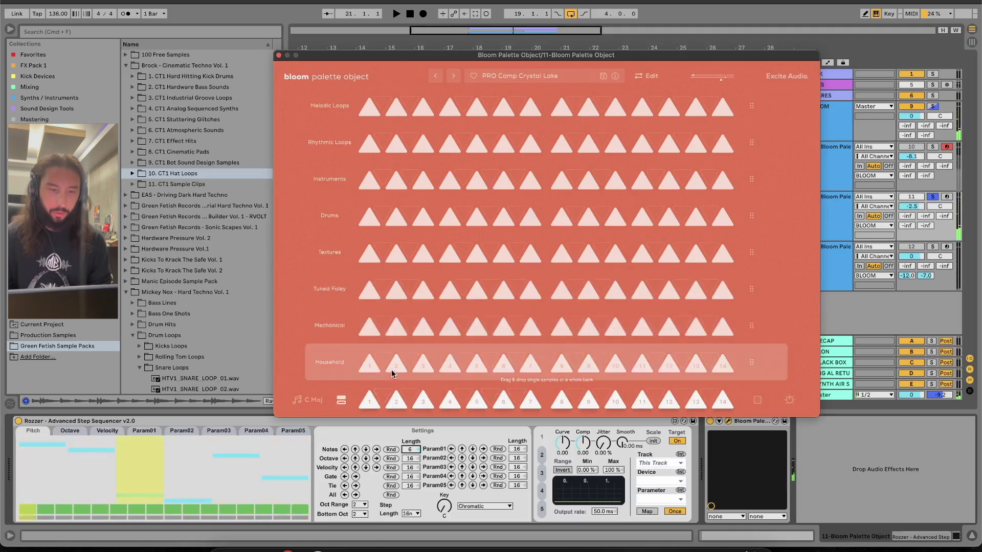
pyautogui.press('space')
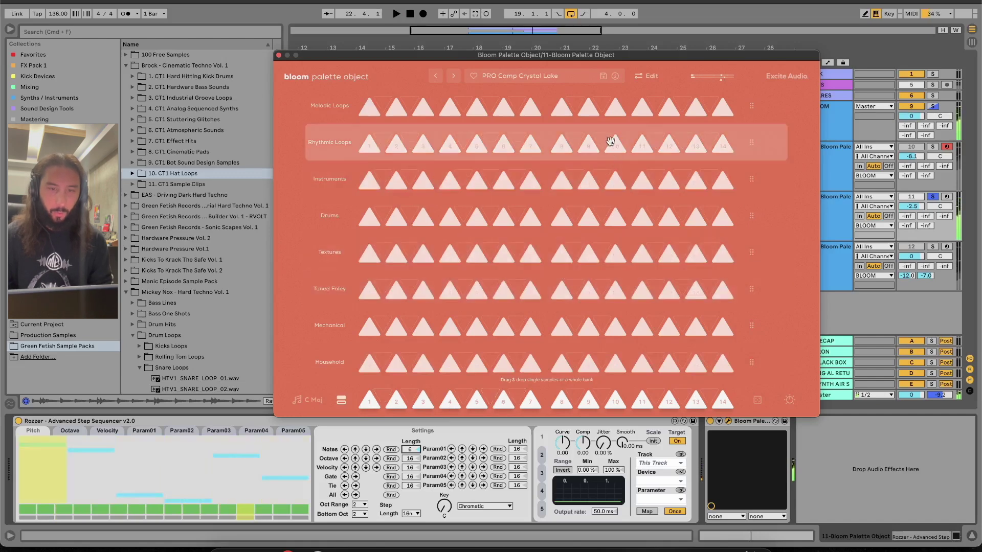
# Replace a playing pad's sample with Rhythmic Loops sample 10 and play the pattern.
pyautogui.moveTo(611, 140); pyautogui.dragTo(509, 392)
pyautogui.moveTo(403, 399); pyautogui.dragTo(394, 402)
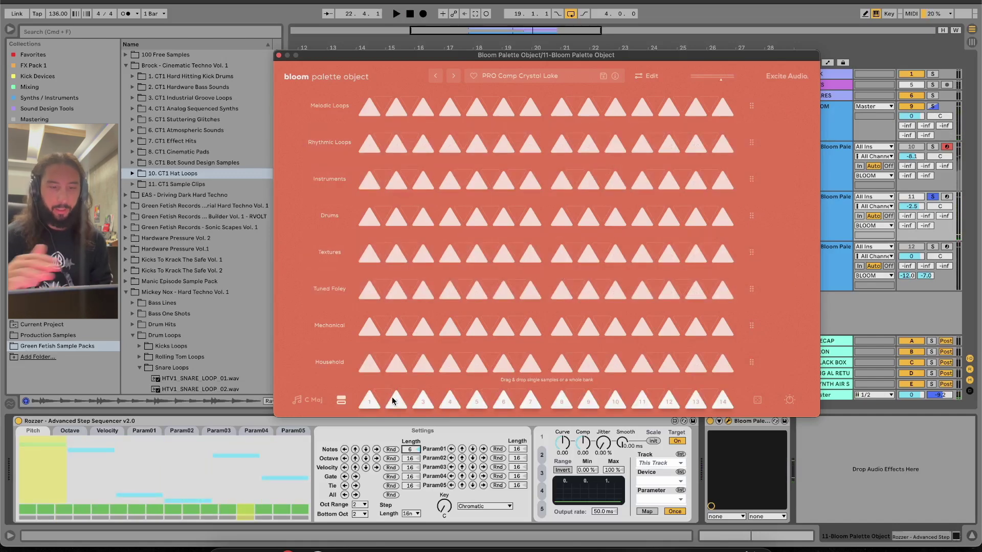
pyautogui.press('space')
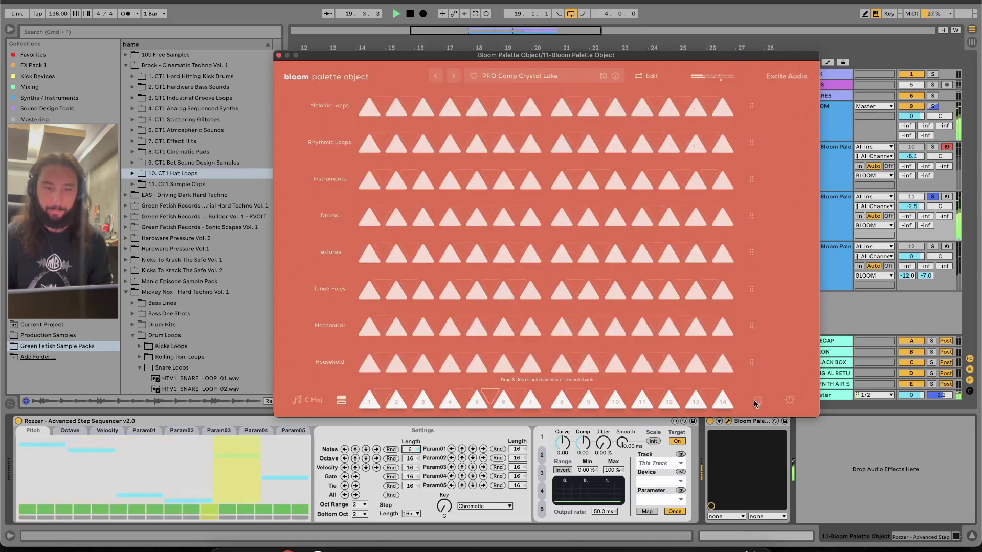
# Open the Edit view, select pad 3 (Wispy) and extend its sample region by moving the start marker earlier.
pyautogui.click(646, 76)
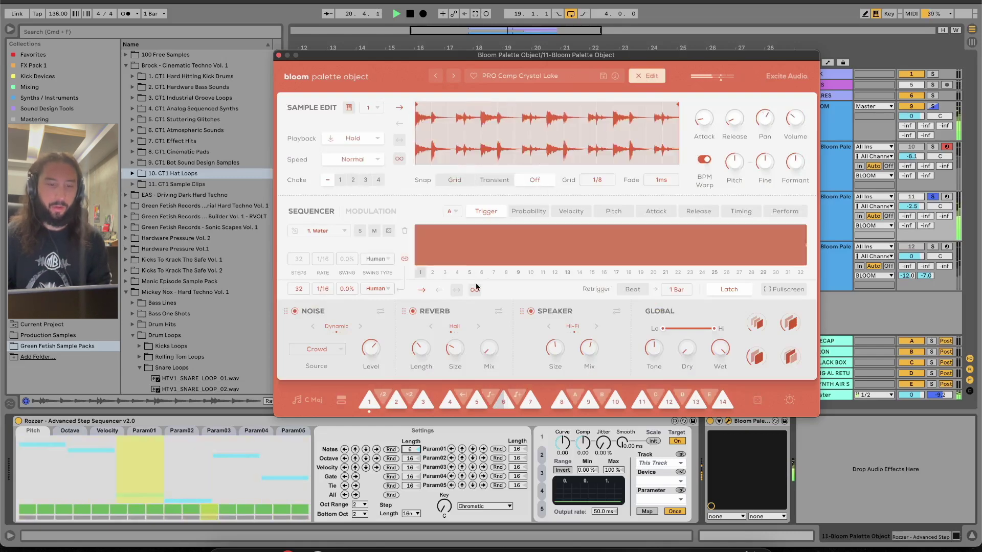
pyautogui.press('space')
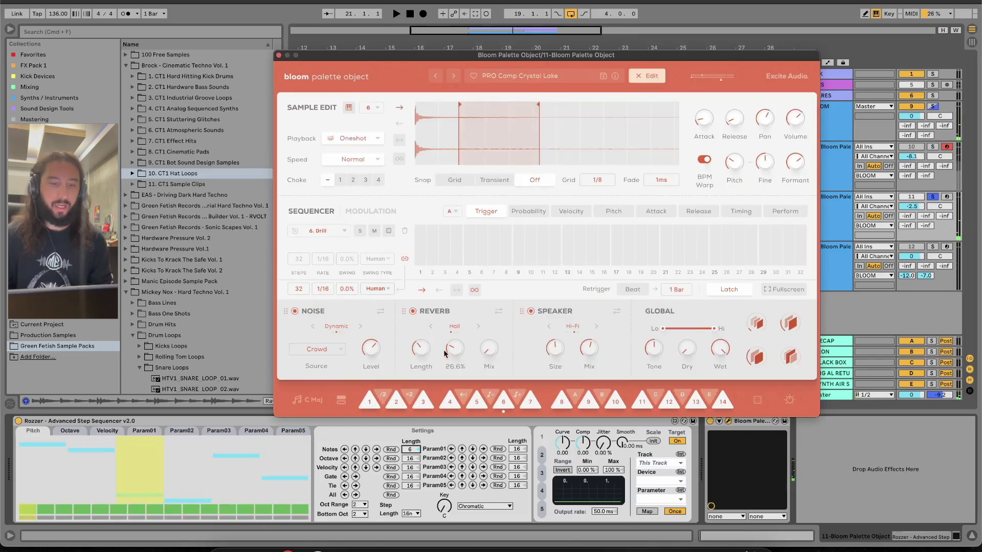
pyautogui.click(419, 402)
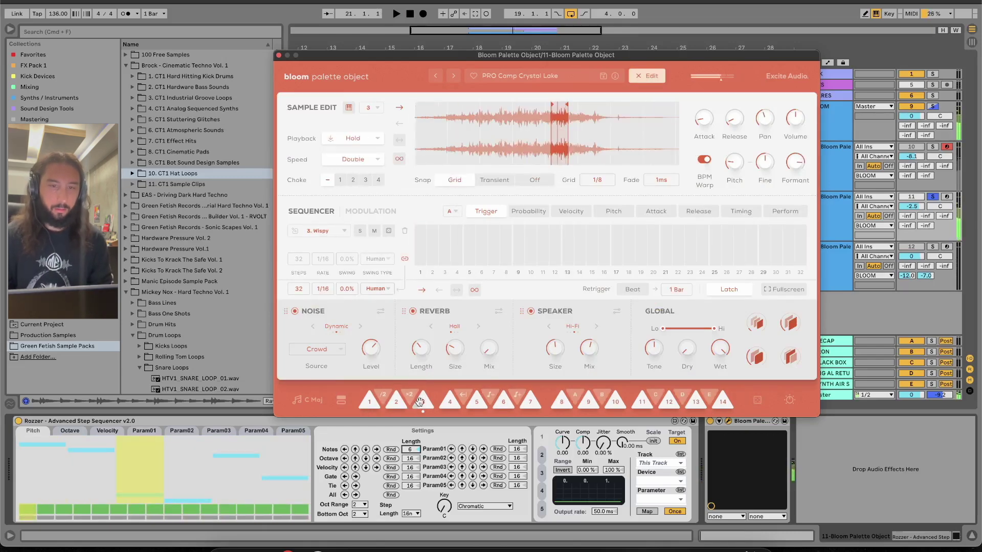
pyautogui.moveTo(557, 104); pyautogui.dragTo(496, 117)
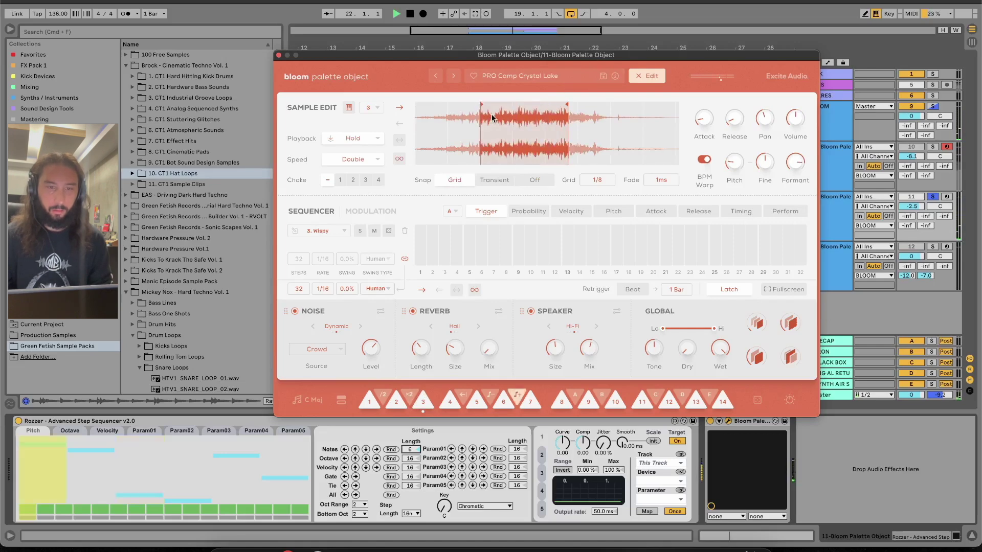
# Replay pad 3 and shift both the start and end markers of its sample region earlier.
pyautogui.press('space')
pyautogui.click(426, 404)
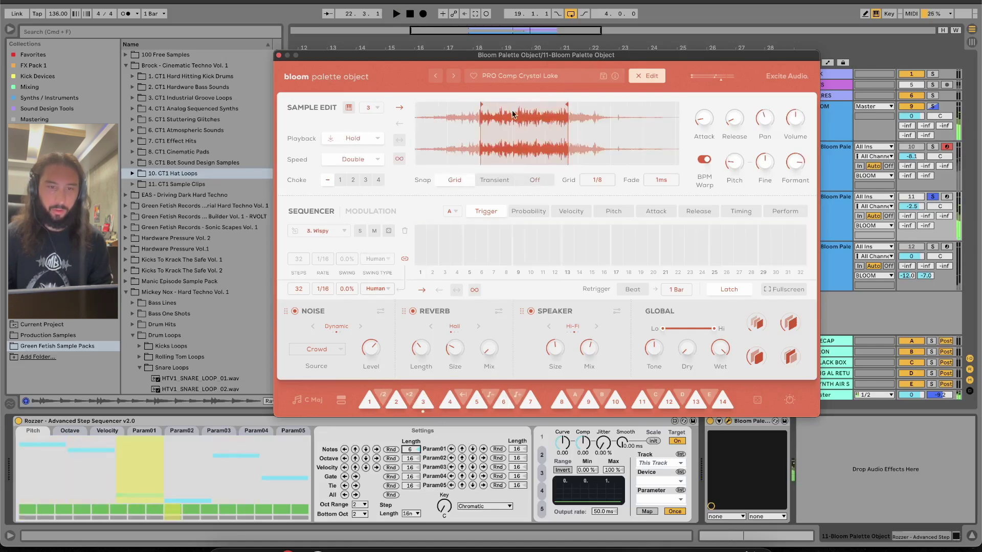
pyautogui.moveTo(484, 107); pyautogui.dragTo(462, 109)
pyautogui.moveTo(563, 108); pyautogui.dragTo(517, 112)
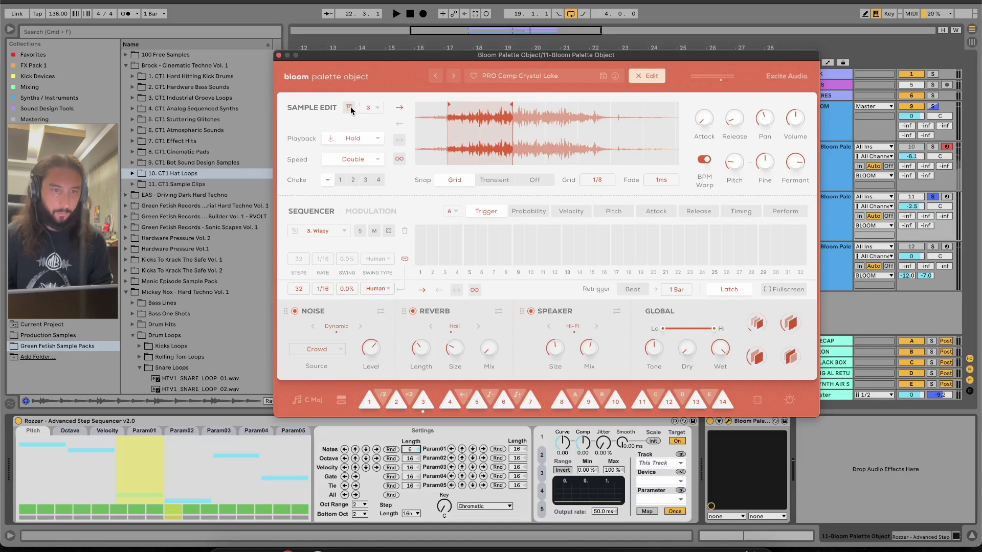
# Examine the sample edit settings of pads 1, 3, 8 and 6 while playing the pattern.
pyautogui.click(367, 108)
pyautogui.click(380, 221)
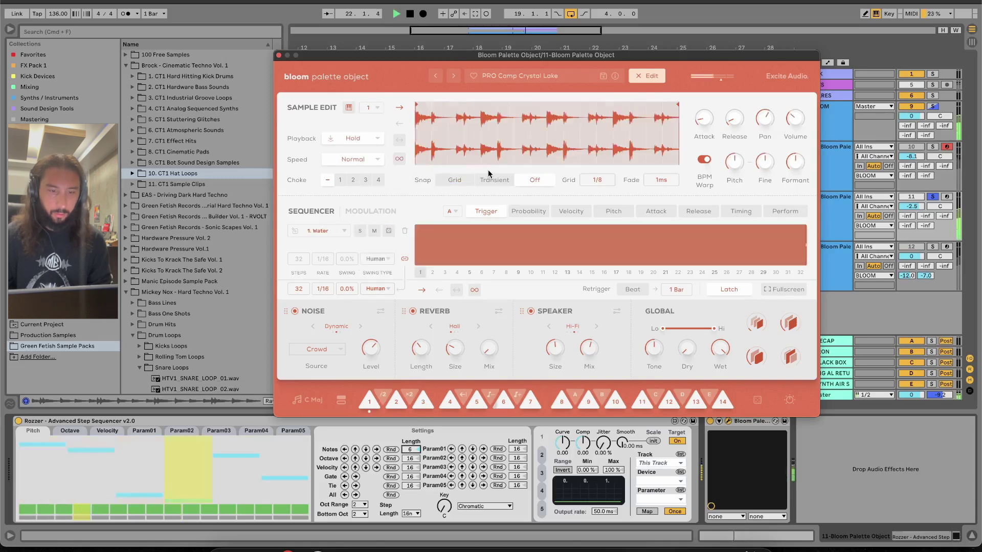
pyautogui.click(423, 400)
pyautogui.press('space')
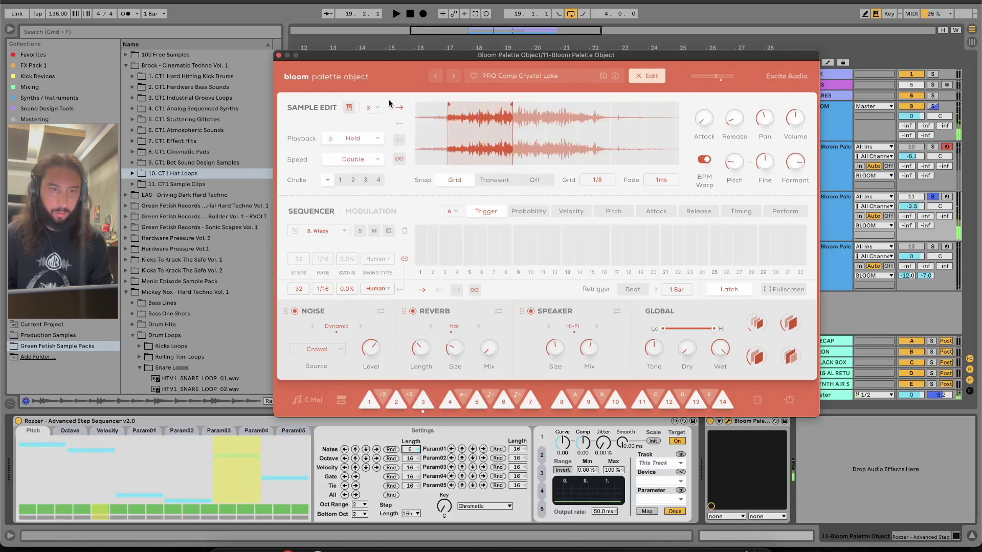
pyautogui.click(372, 108)
pyautogui.click(377, 198)
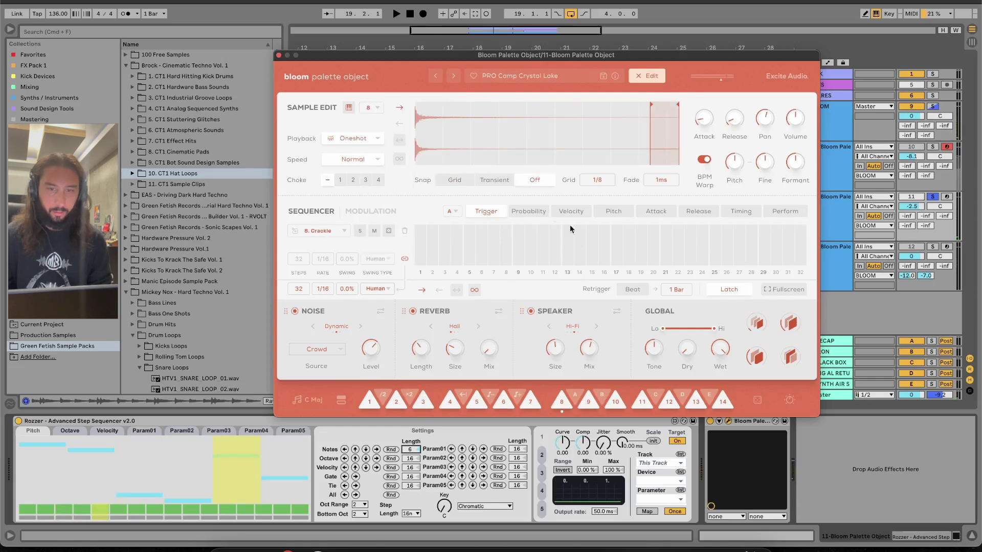
pyautogui.click(368, 108)
pyautogui.click(377, 126)
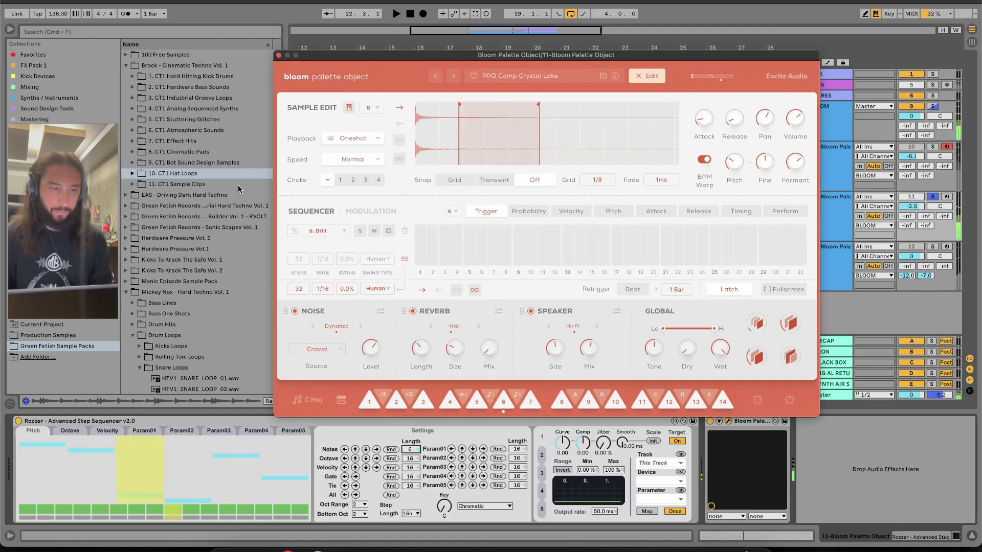
# Preview GFR_CT1_HATS_02.wav from the 10. CT1 Hat Loops folder and collapse the folder.
pyautogui.click(132, 177)
pyautogui.click(178, 198)
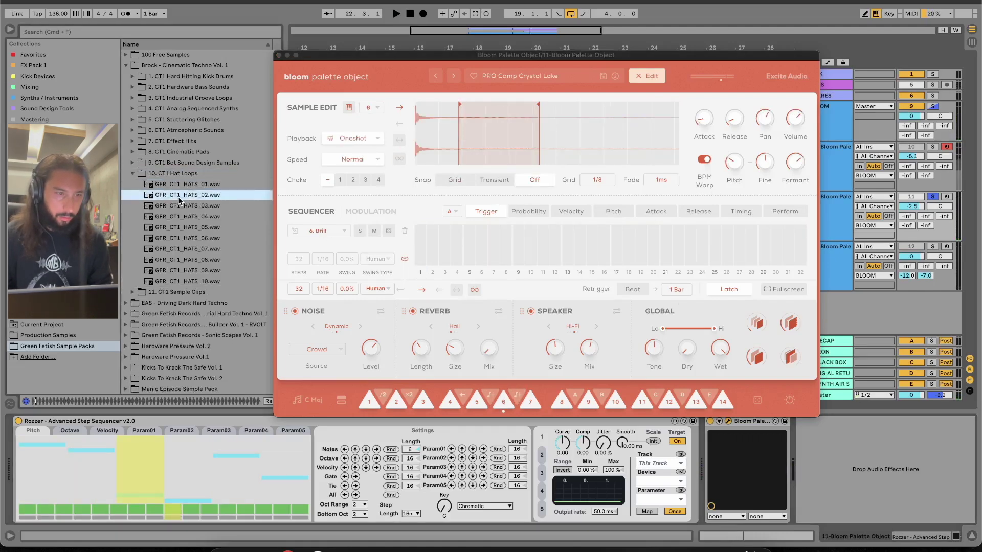
pyautogui.click(133, 173)
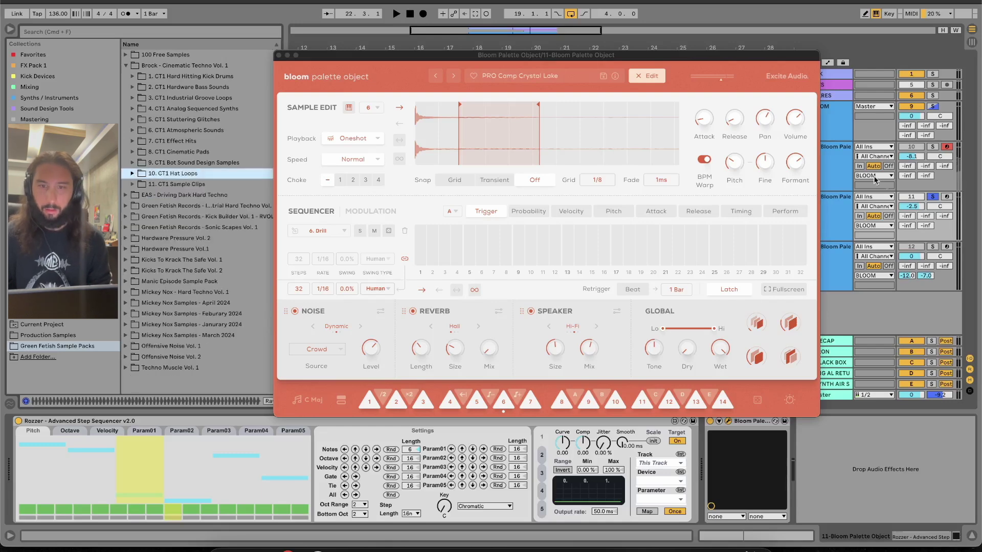
# Leave the Edit view, start playback and solo Bloom track 12 in place of track 11, selecting it.
pyautogui.click(646, 75)
pyautogui.press('space')
pyautogui.click(932, 197)
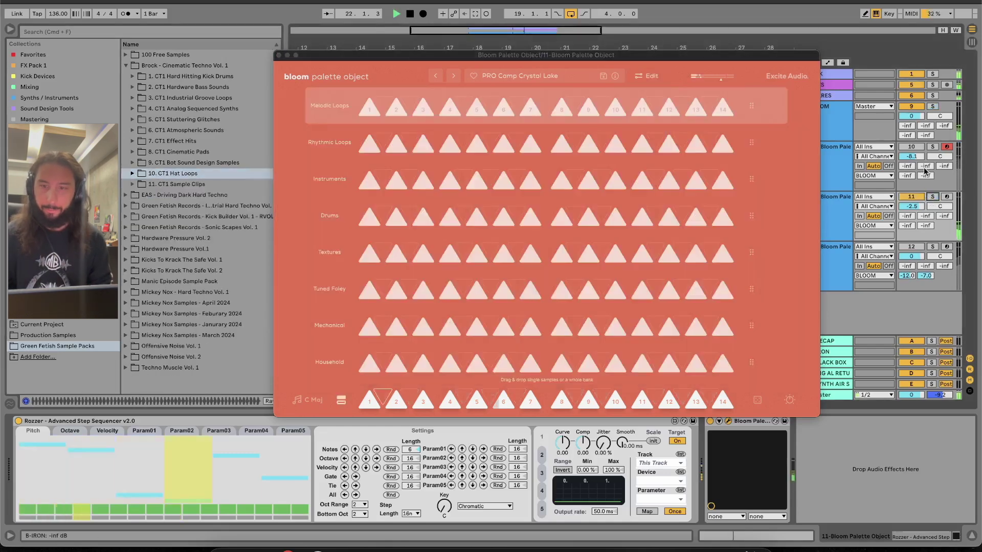
pyautogui.click(932, 247)
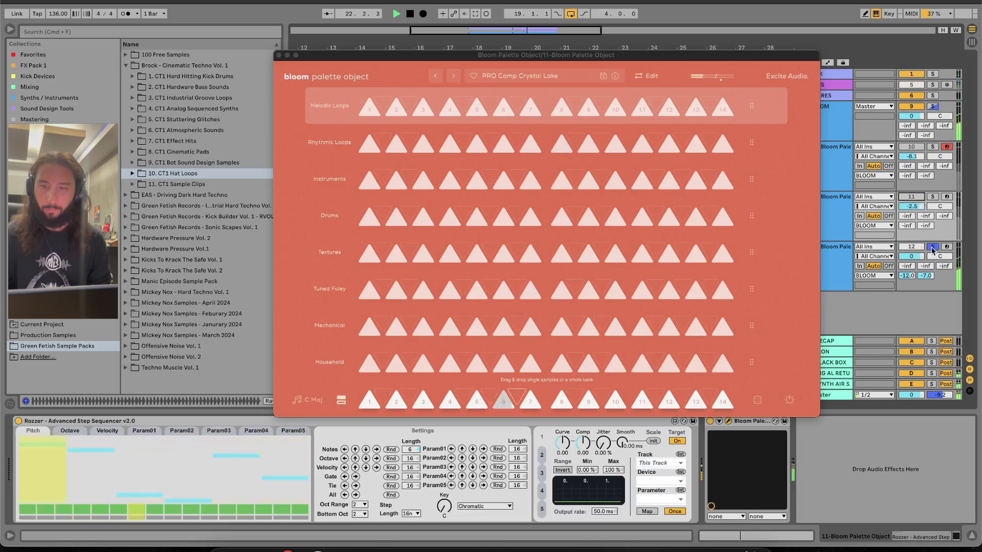
pyautogui.click(832, 258)
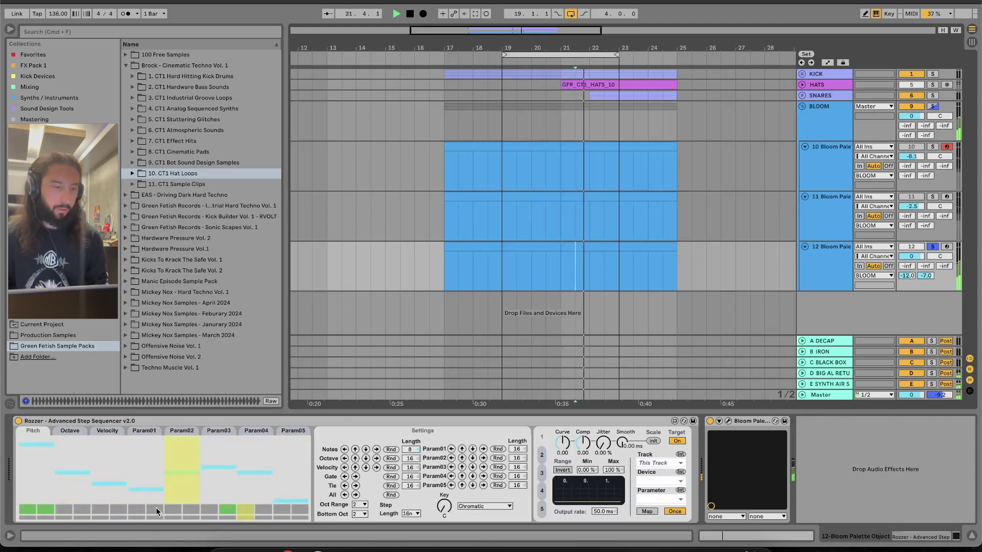
# Try the track 12 sequence with steps 7 and 8 enabled and steps 12 and 13 disabled.
pyautogui.moveTo(155, 509); pyautogui.dragTo(146, 512)
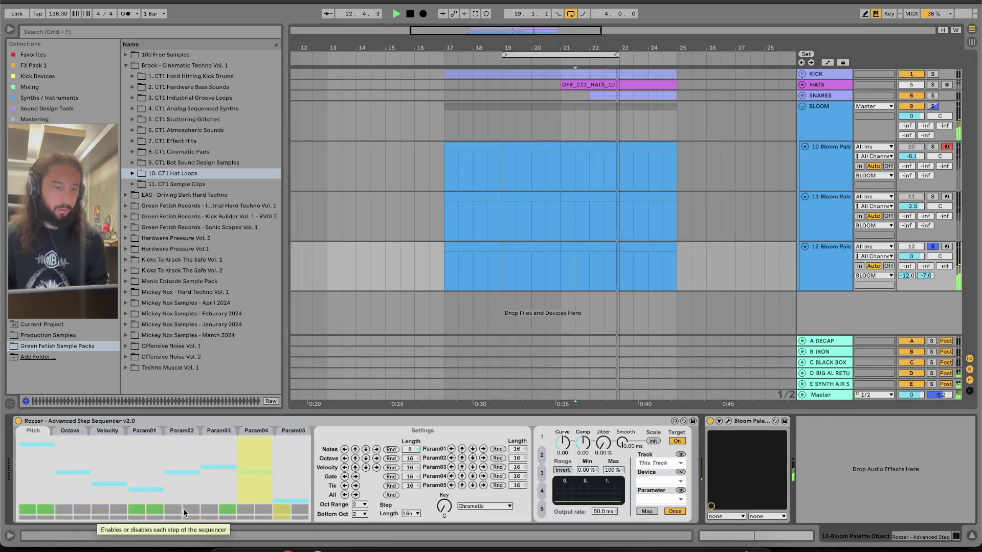
pyautogui.click(247, 509)
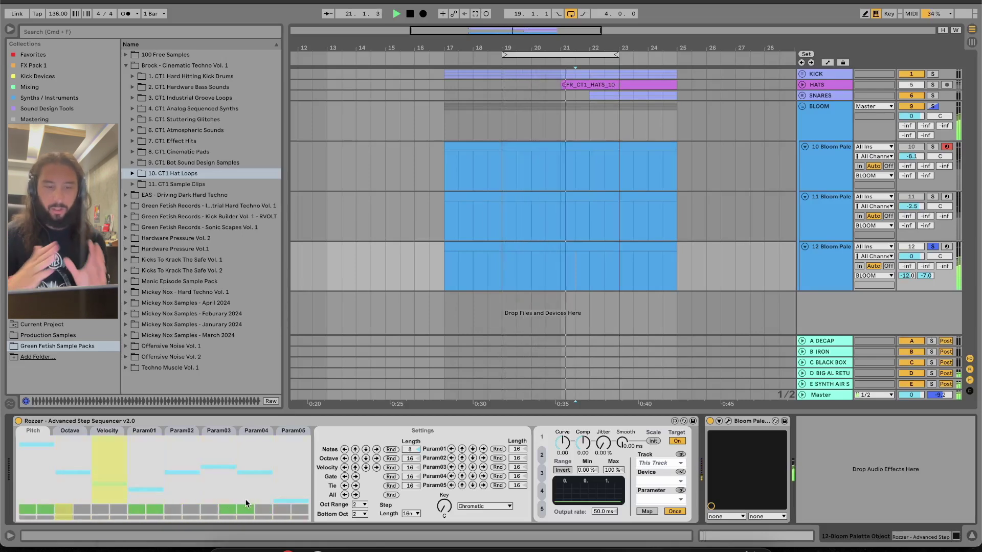
pyautogui.click(246, 509)
pyautogui.click(233, 509)
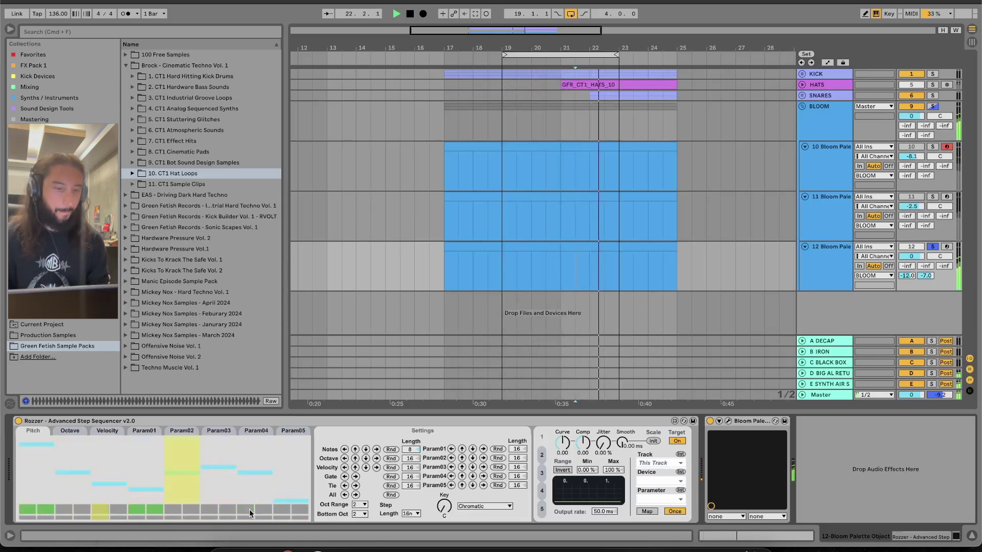
# Raise the sequence's fourth pitch note, disable steps 7 and 8, and enable steps 12, 13, 15 and 16.
pyautogui.click(145, 455)
pyautogui.click(149, 441)
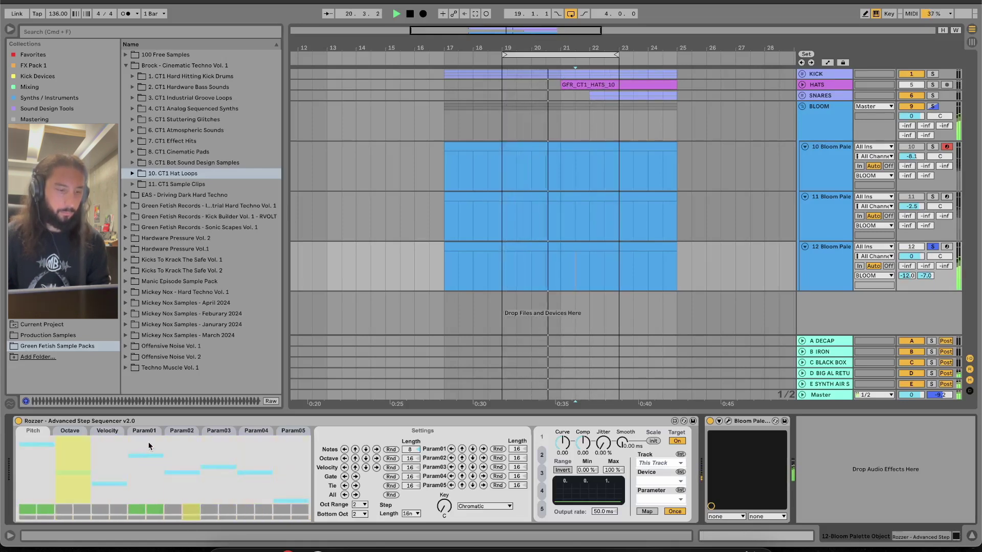
pyautogui.click(154, 509)
pyautogui.click(131, 510)
pyautogui.click(228, 510)
pyautogui.click(238, 508)
pyautogui.click(283, 508)
pyautogui.click(293, 507)
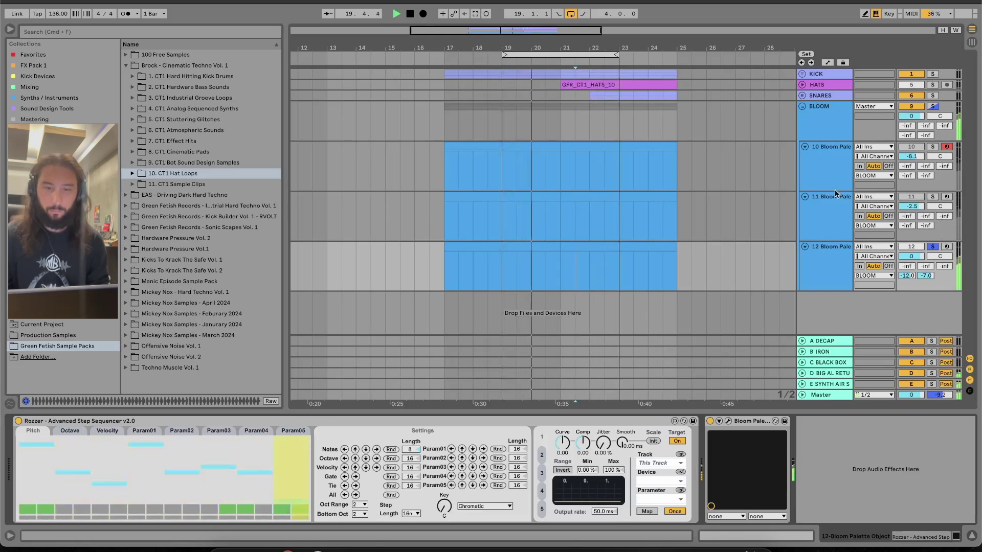
# Open the Bloom instrument on track 12 and adjust its macros, turning the fourth one down.
pyautogui.click(553, 278)
pyautogui.click(728, 421)
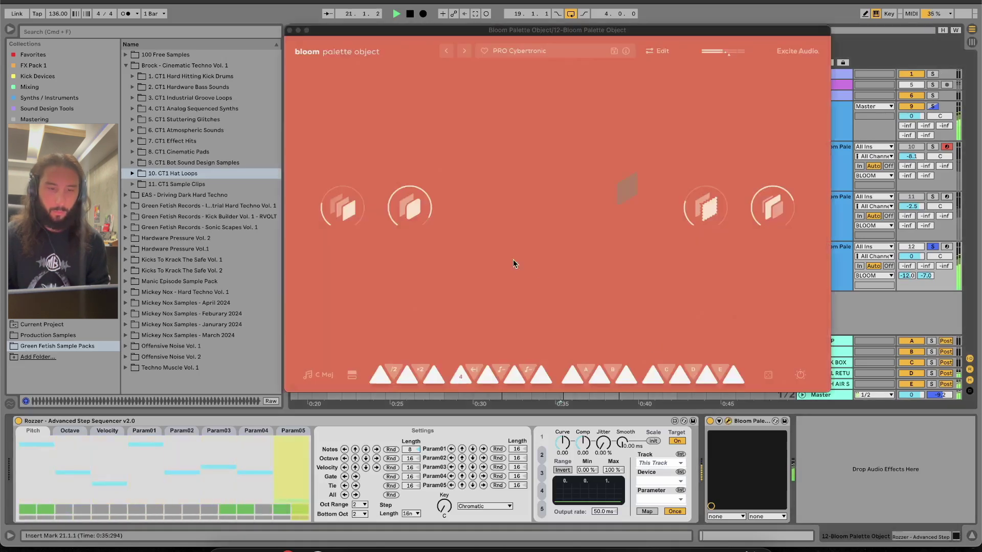
pyautogui.click(410, 206)
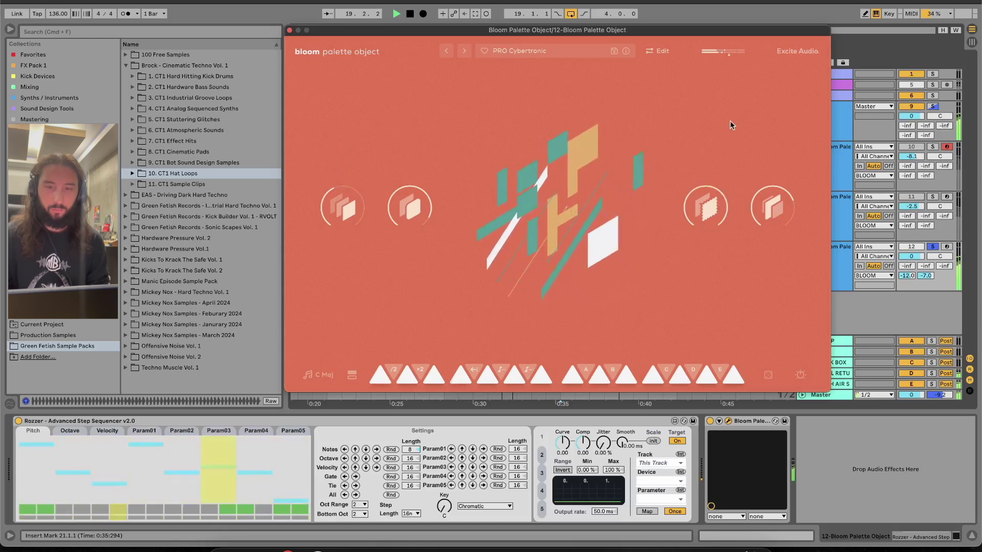
pyautogui.moveTo(763, 213)
pyautogui.moveTo(763, 213); pyautogui.dragTo(762, 247)
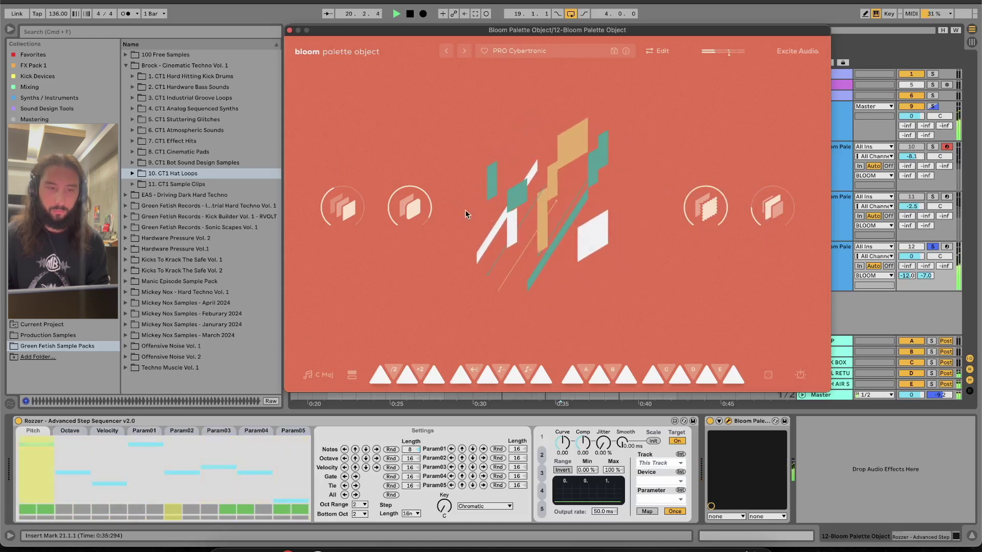
# Close the instrument, unfold the KICK group and split off a one-beat slice of all three kick clips at bar 19.
pyautogui.click(290, 32)
pyautogui.click(801, 74)
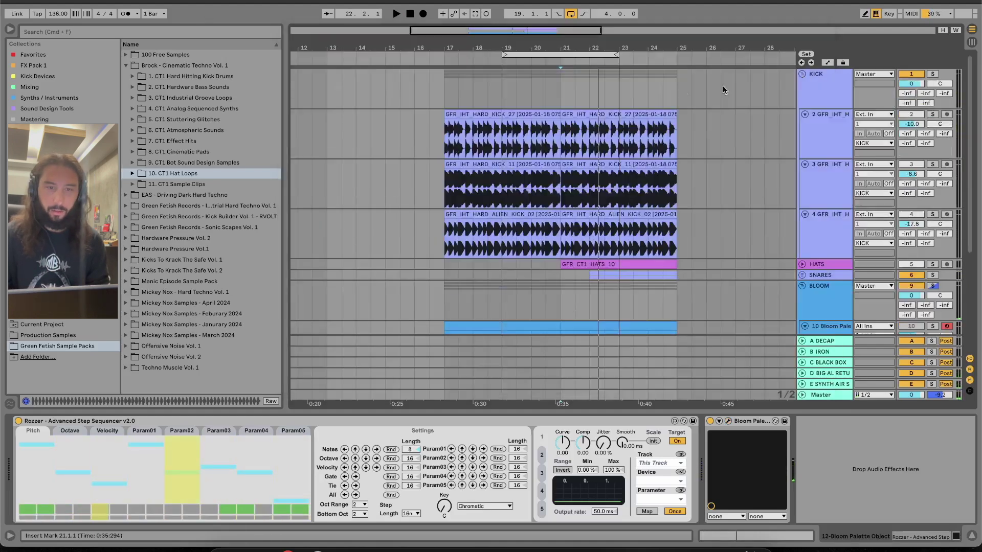
pyautogui.click(509, 144)
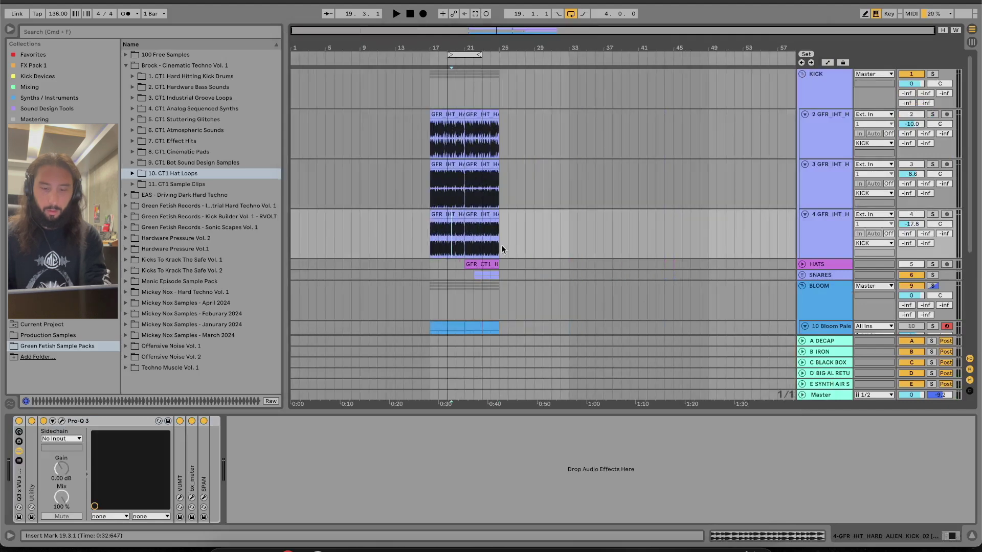
pyautogui.press('+')
pyautogui.press('+')
pyautogui.press('+')
pyautogui.moveTo(447, 239); pyautogui.dragTo(510, 131)
pyautogui.press('super+e')
# Duplicate the one-beat kick slice repeatedly on all three kick tracks until it fills the loop up to bar 23.
pyautogui.press('super+d')
pyautogui.press('super+d')
pyautogui.press('super+d')
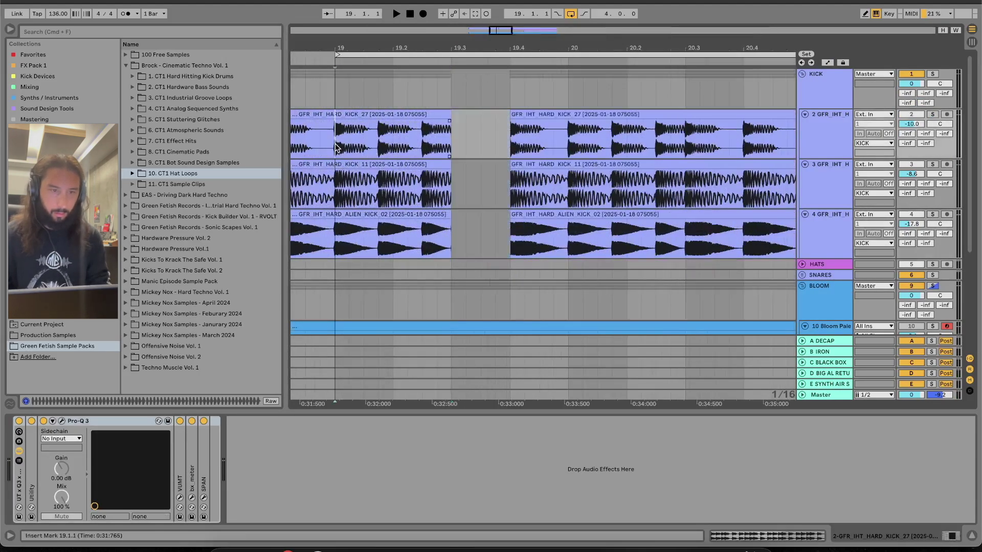
pyautogui.press('-')
pyautogui.press('super+d')
pyautogui.press('super+d')
pyautogui.press('super+d')
pyautogui.press('super+d')
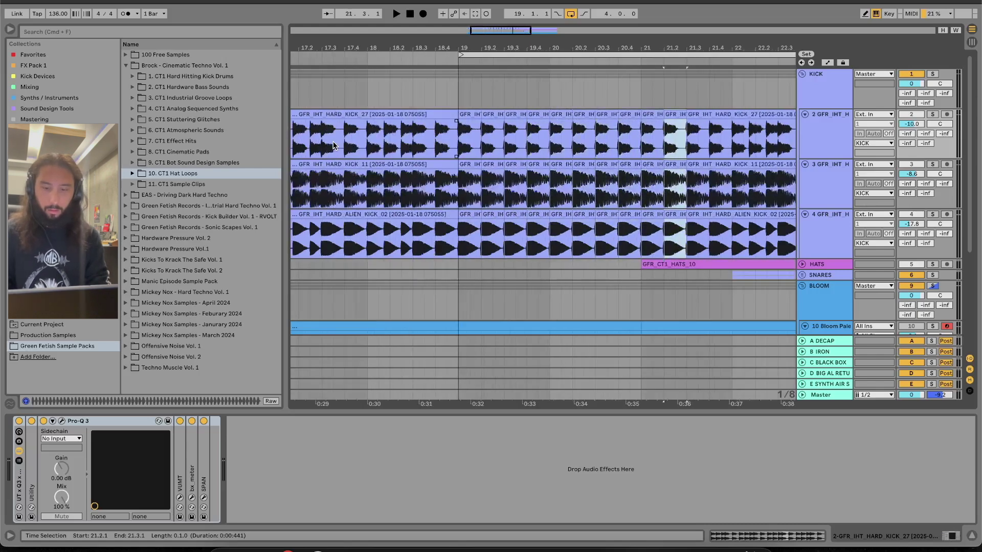
pyautogui.press('-')
pyautogui.press('super+d')
pyautogui.press('super+d')
pyautogui.press('super+d')
pyautogui.press('super+d')
pyautogui.press('super+d')
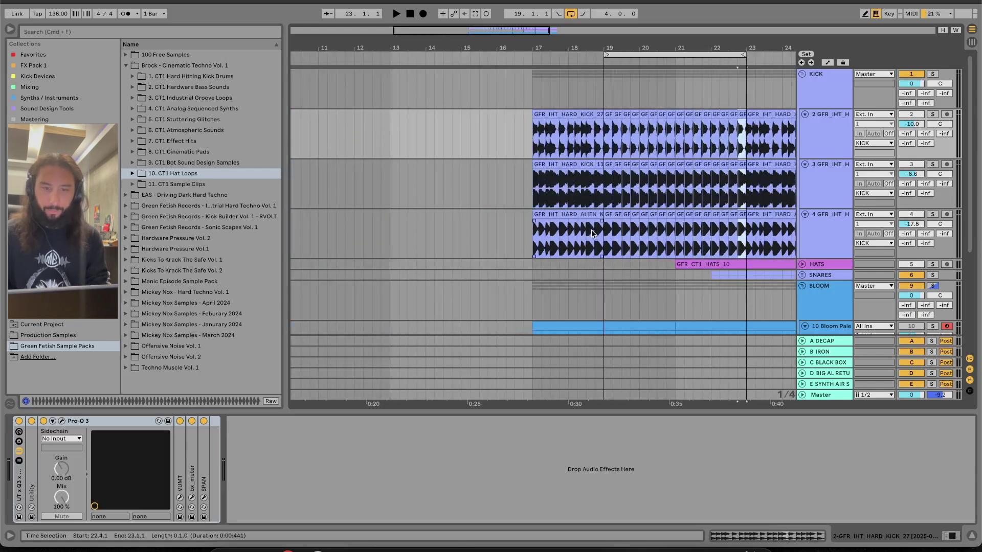
# Play from bar 19 with the BLOOM group unsoloed and move the GFR_CT1_HATS_10 clip to start at bar 19.
pyautogui.click(596, 233)
pyautogui.press('space')
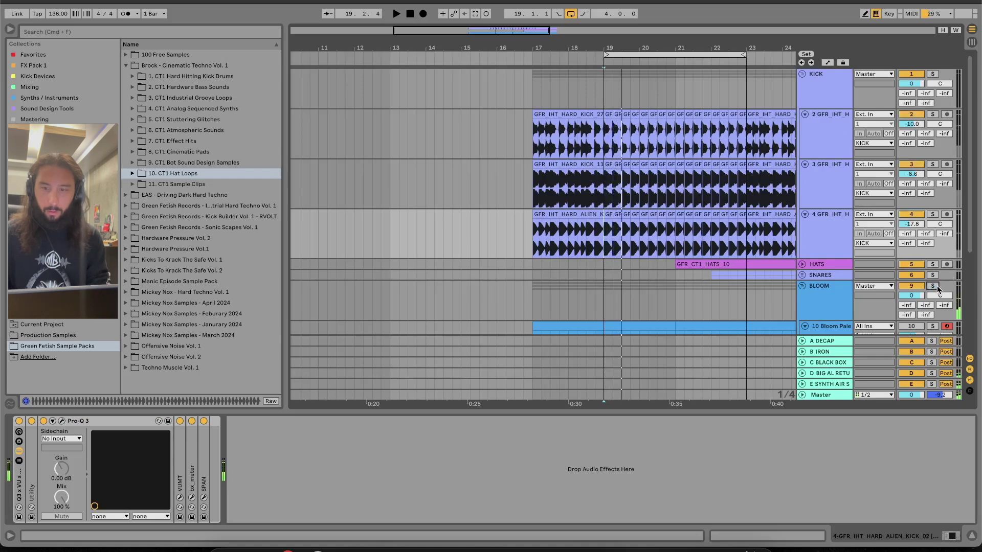
pyautogui.click(802, 74)
pyautogui.press('+')
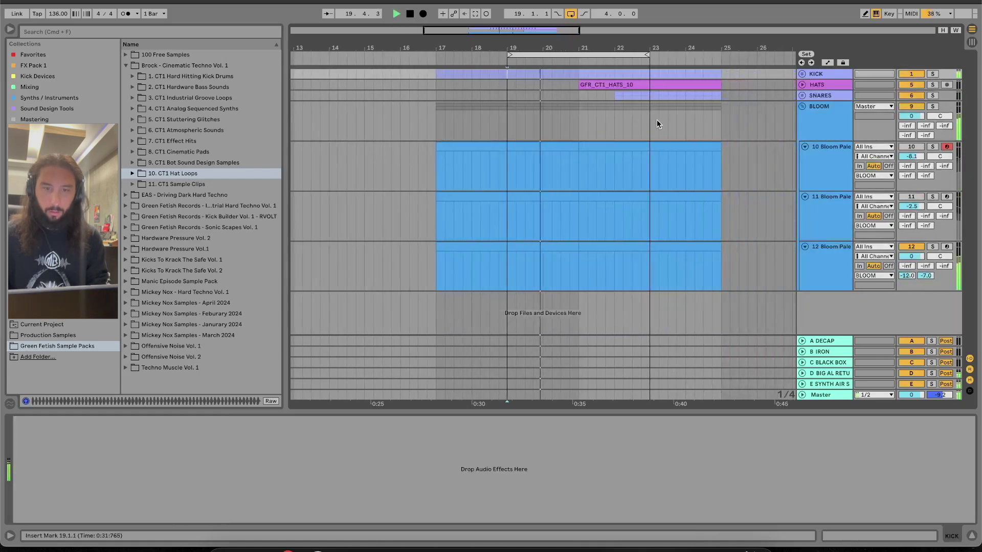
pyautogui.click(577, 134)
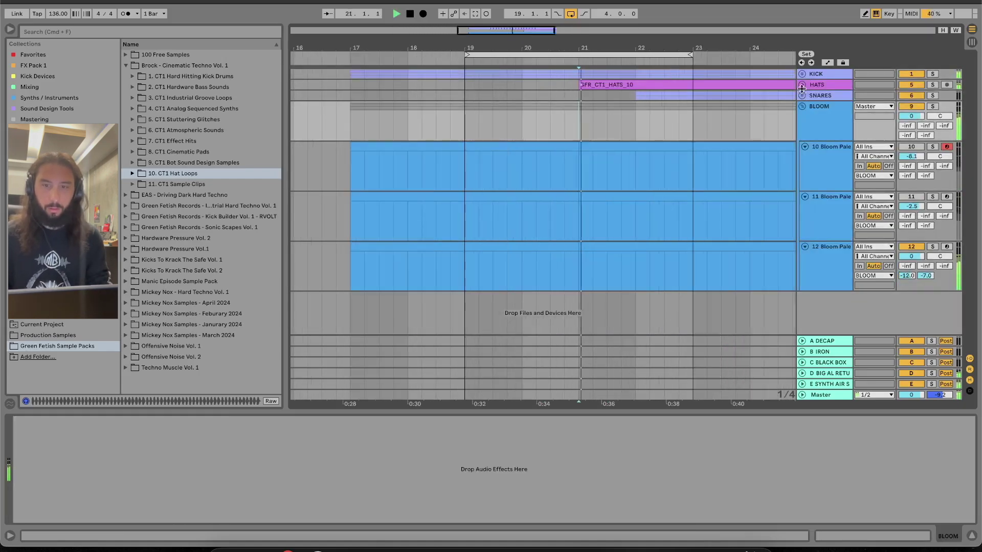
pyautogui.moveTo(613, 85); pyautogui.dragTo(499, 87)
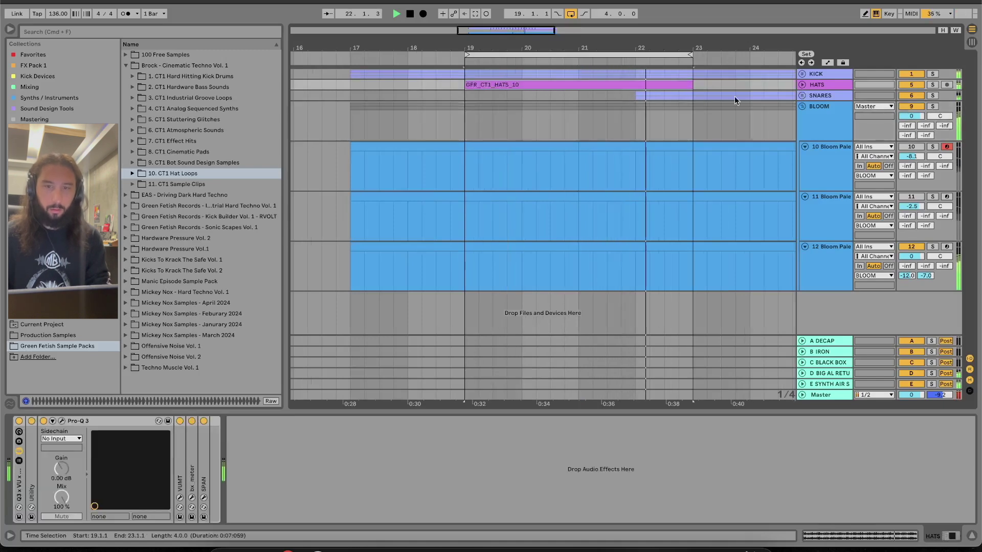
# Mute the SNARES group and activate Bloom track 11.
pyautogui.click(802, 94)
pyautogui.click(802, 94)
pyautogui.click(844, 97)
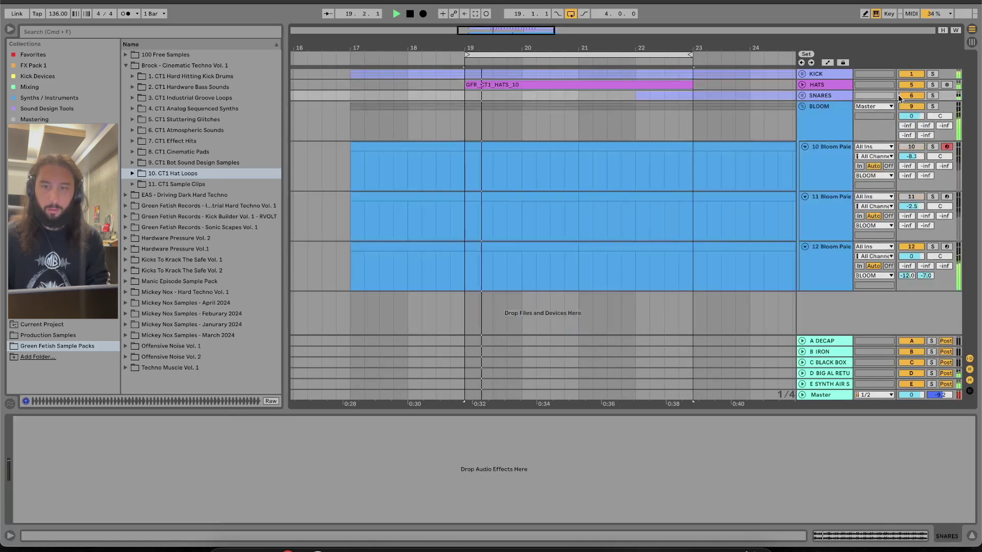
pyautogui.click(911, 196)
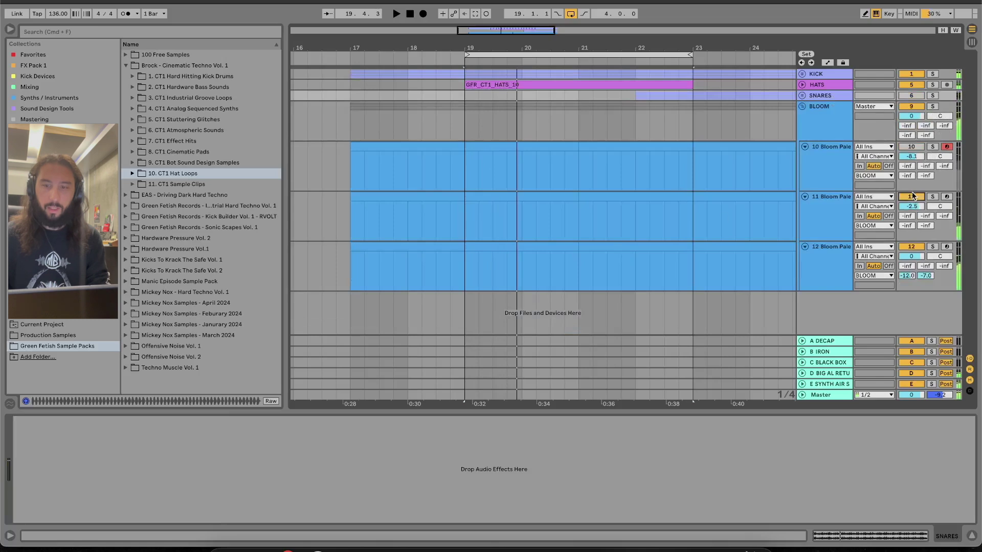
# Close the track 11 instrument, then activate and solo Bloom track 10 with its instrument window open during playback.
pyautogui.click(473, 223)
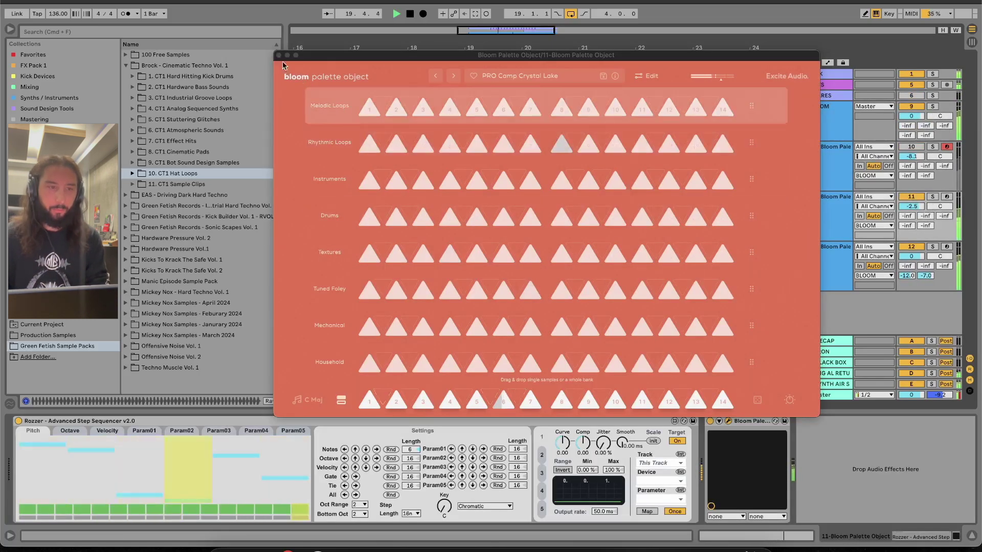
pyautogui.press('super+alt+p')
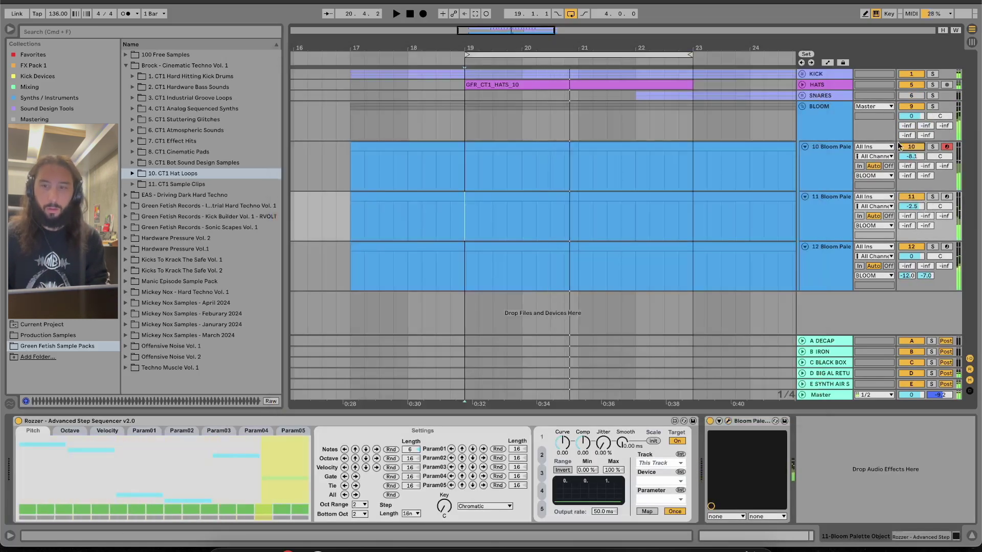
pyautogui.moveTo(462, 136)
pyautogui.mouseDown()
pyautogui.moveTo(688, 128)
pyautogui.moveTo(471, 138)
pyautogui.mouseUp()
pyautogui.click(606, 173)
pyautogui.press('space')
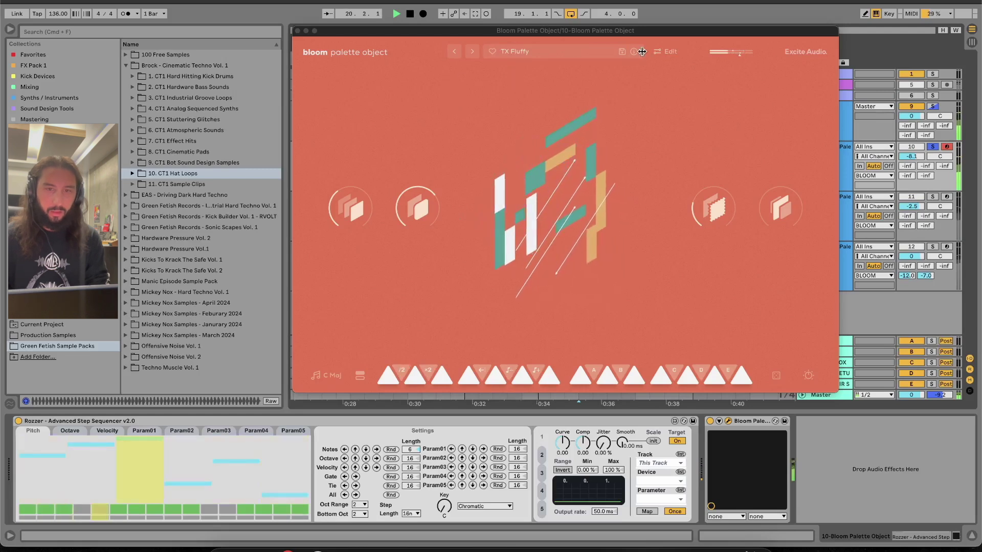
# Load the MLD Kimono preset from the Melodic category into the track 10 Bloom instrument.
pyautogui.click(561, 49)
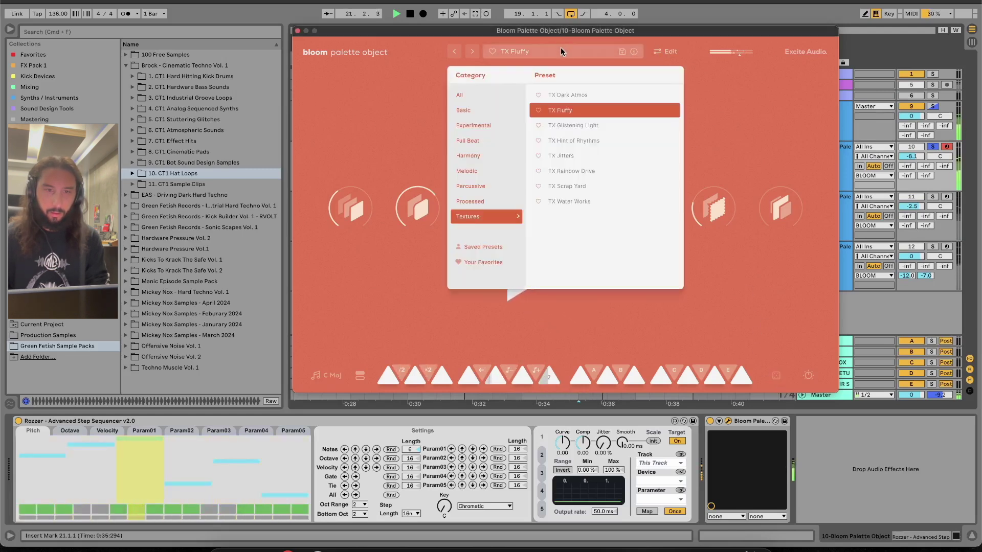
pyautogui.click(497, 172)
pyautogui.click(563, 171)
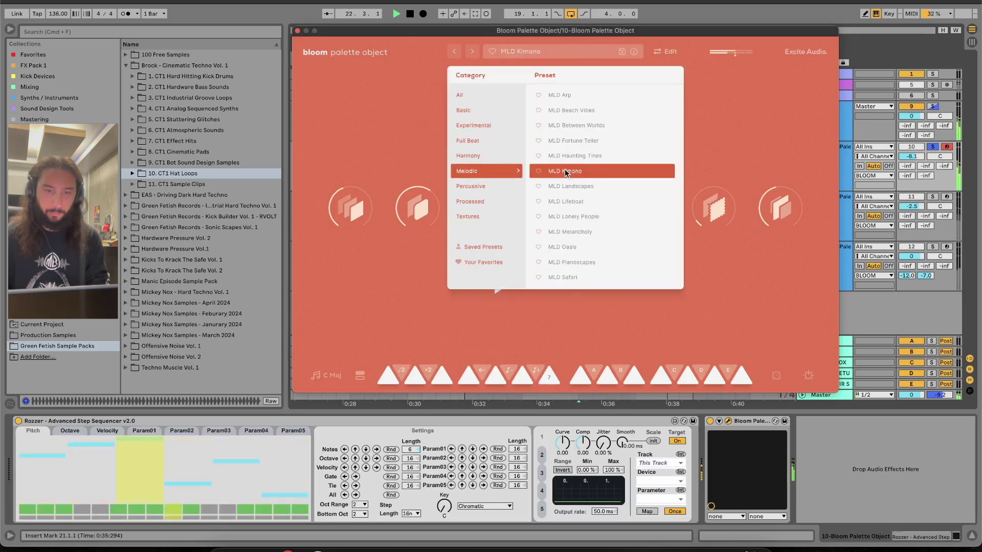
# Hide the Bloom instrument window and add the Amp audio effect to the BLOOM group, with track 10 unsoloed.
pyautogui.press('super+alt+p')
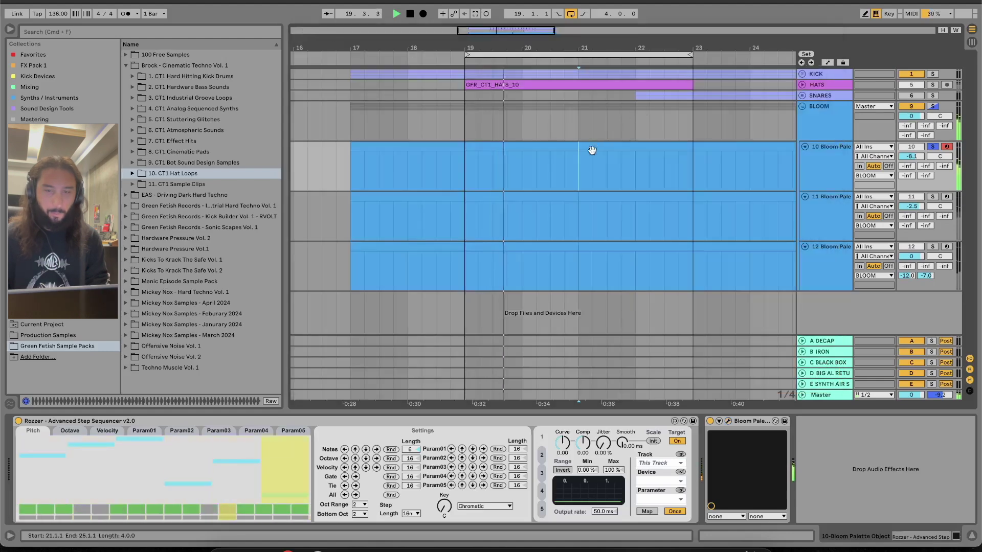
pyautogui.click(867, 124)
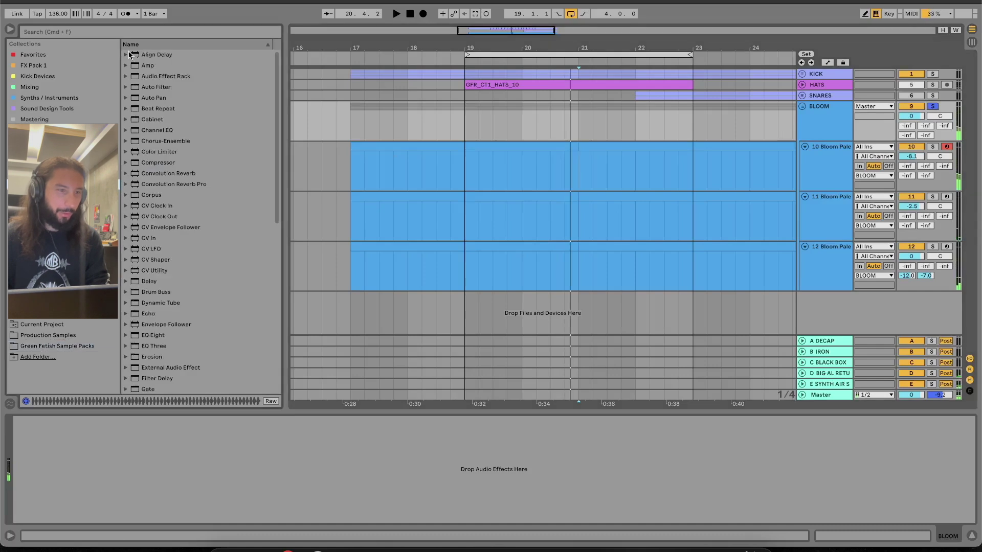
pyautogui.moveTo(139, 67); pyautogui.dragTo(312, 109)
pyautogui.moveTo(508, 131); pyautogui.dragTo(508, 133)
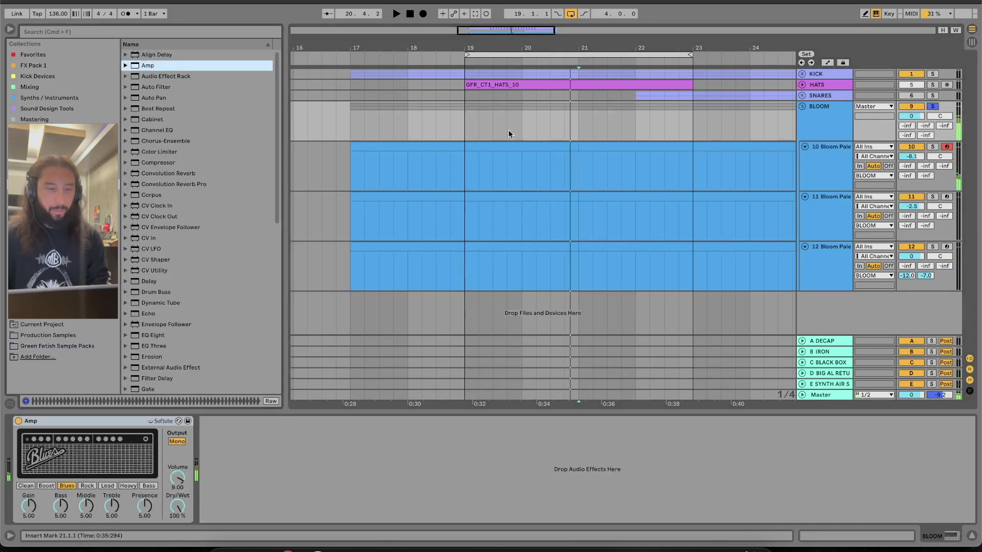
# Set the Amp to Heavy with Bass 1.56, Middle 5.95, Treble 6.35 and Dry/Wet 6.35 %, playing from bar 19.
pyautogui.click(128, 486)
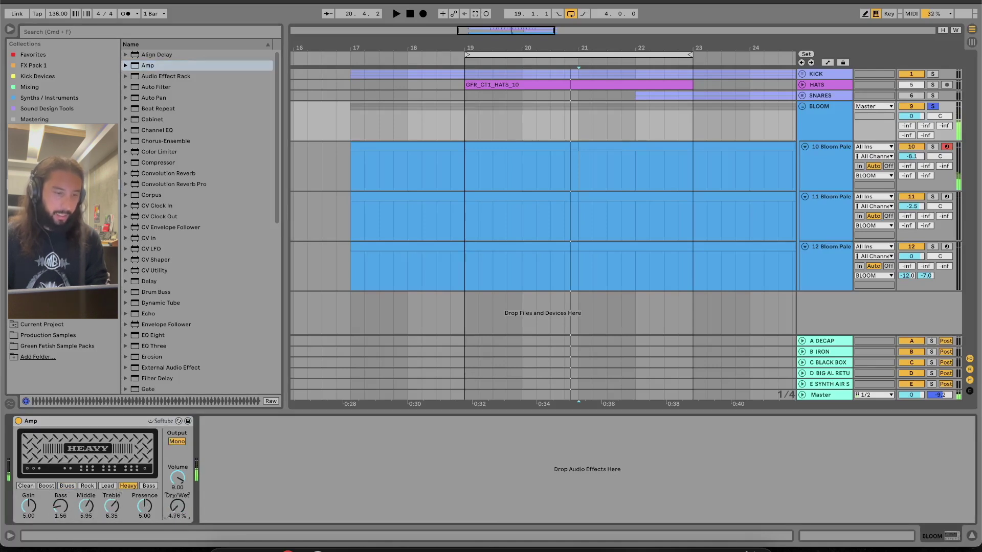
pyautogui.click(455, 130)
pyautogui.press('space')
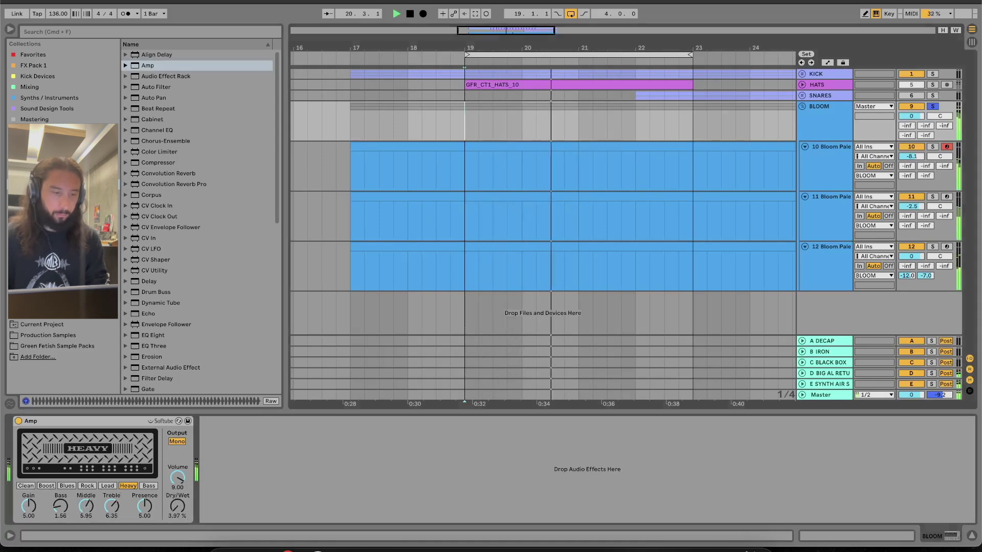
pyautogui.moveTo(176, 510); pyautogui.dragTo(176, 506)
# Activate the HATS track and lower the BLOOM group's volume to -5.0 dB during playback.
pyautogui.moveTo(925, 135); pyautogui.dragTo(911, 117)
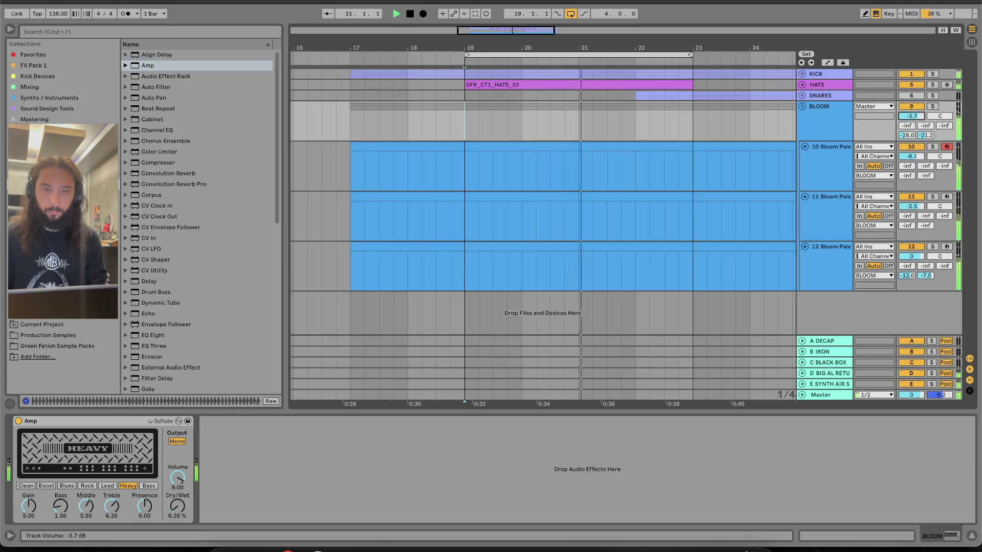
pyautogui.moveTo(911, 116); pyautogui.dragTo(912, 117)
pyautogui.click(472, 157)
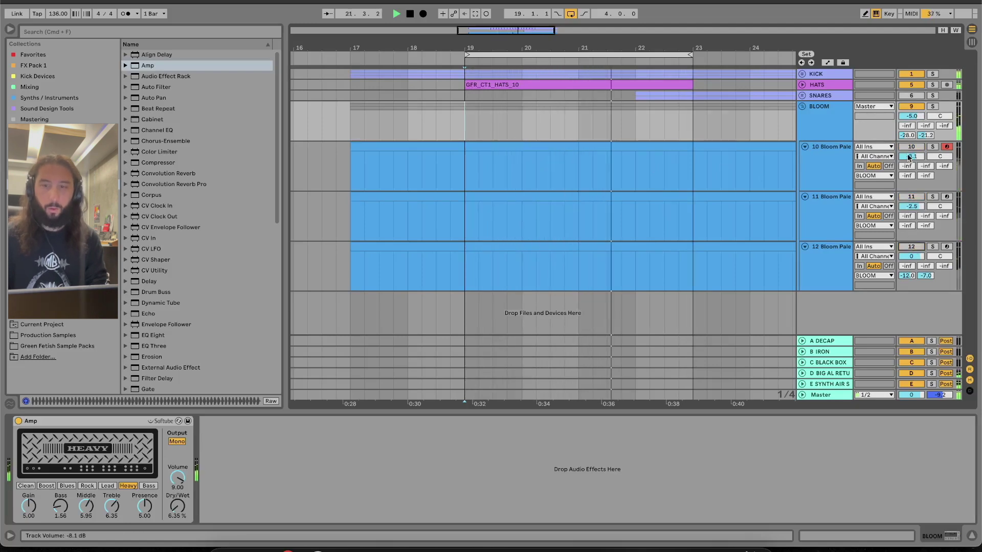
# Solo Bloom track 10 with HATS deactivated, and open its instrument window during playback from bar 21.
pyautogui.click(664, 174)
pyautogui.press('space')
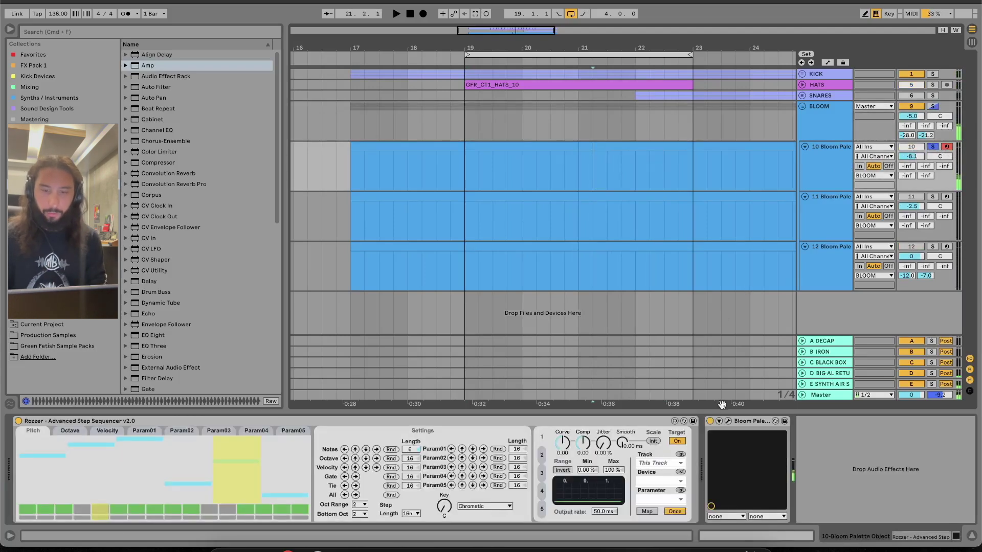
pyautogui.click(728, 422)
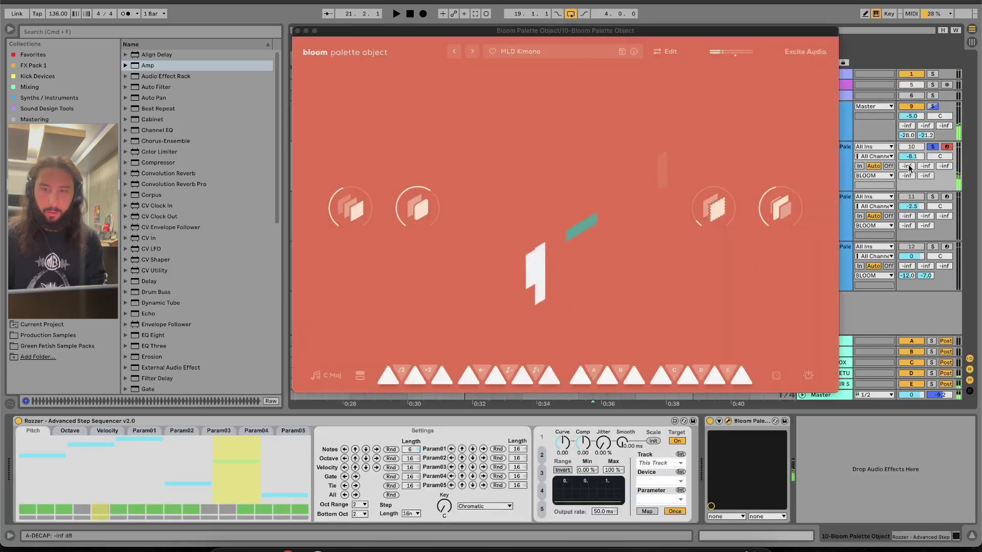
pyautogui.moveTo(808, 97); pyautogui.dragTo(767, 222)
pyautogui.click(707, 123)
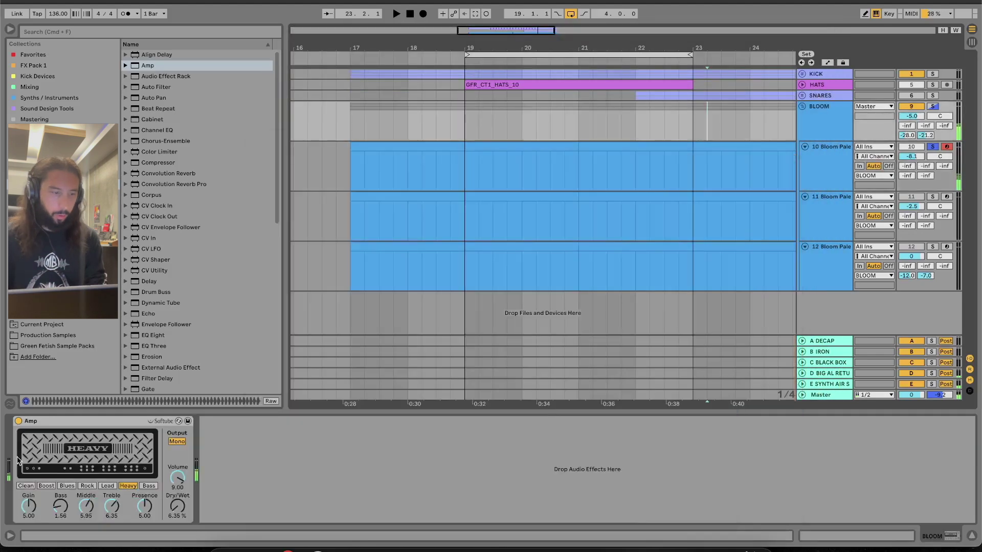
pyautogui.click(382, 280)
pyautogui.click(586, 169)
pyautogui.press('space')
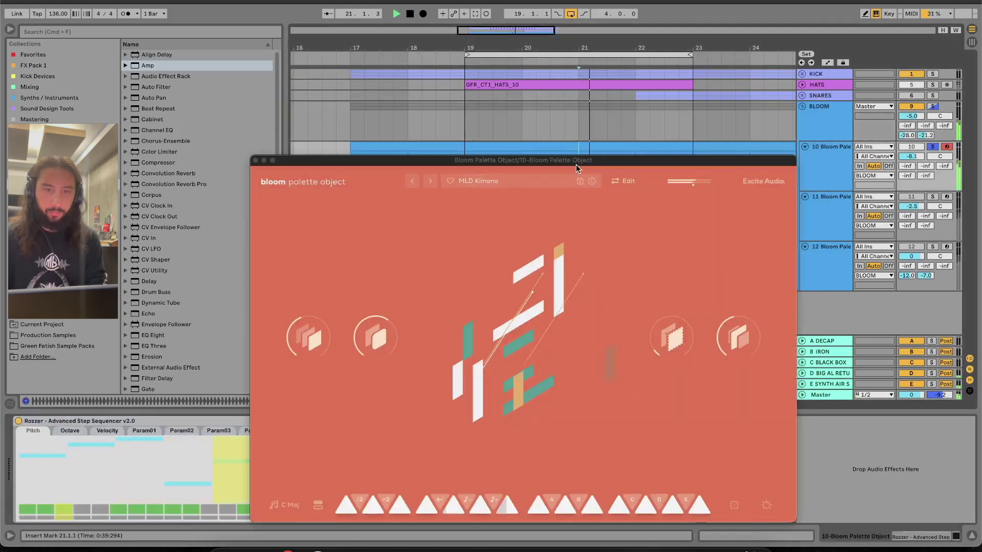
# Audition the Basic presets BA Blip Hop and BA Plucked in the track 10 Bloom instrument.
pyautogui.click(460, 114)
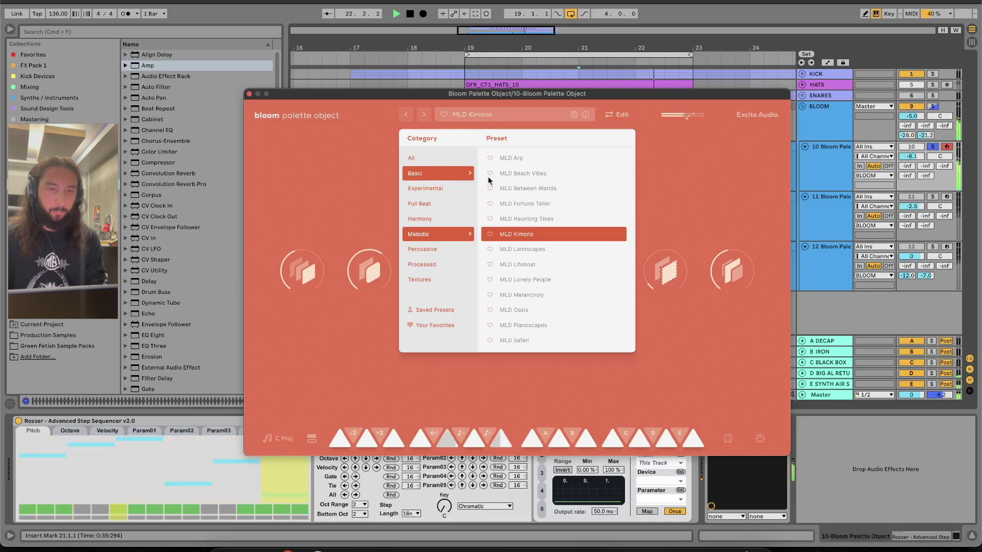
pyautogui.click(452, 175)
pyautogui.click(529, 173)
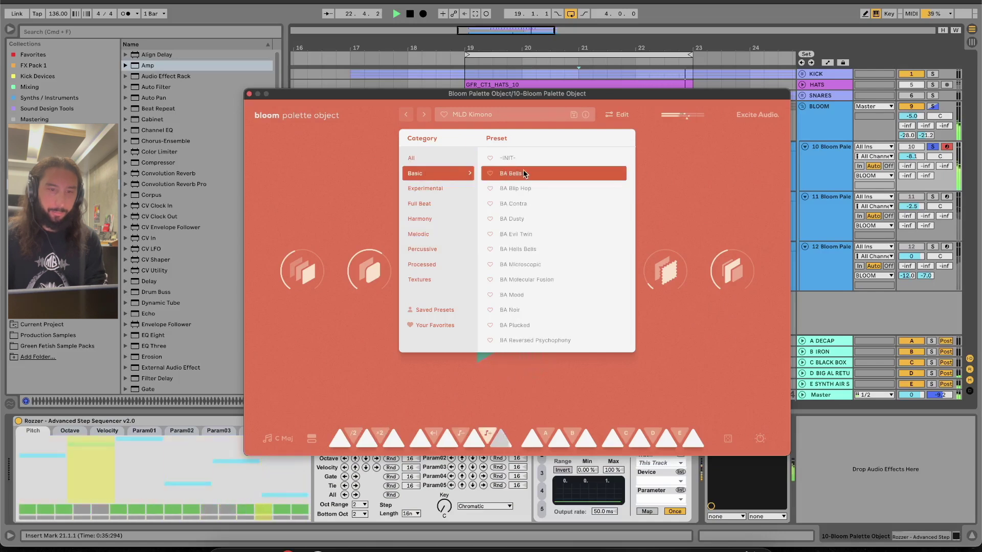
pyautogui.click(555, 191)
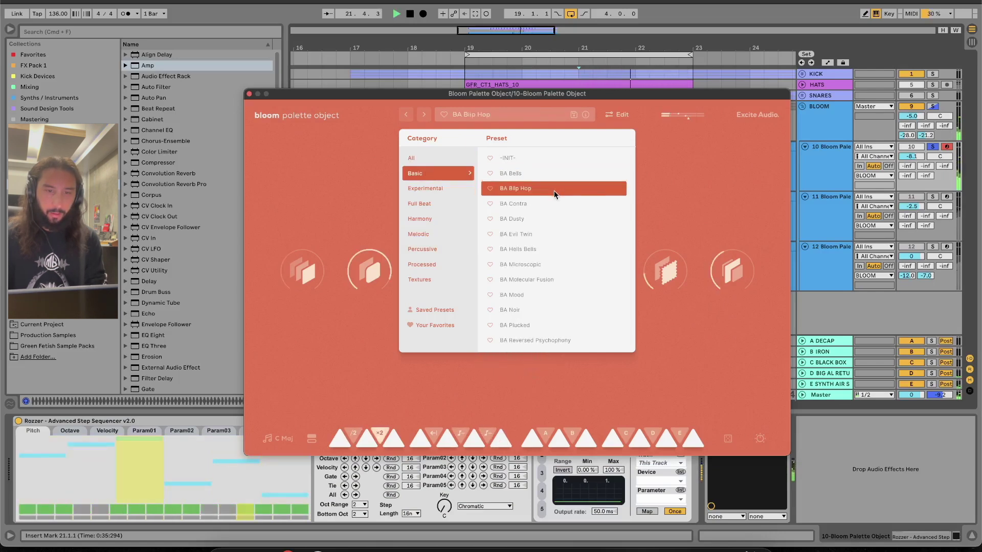
pyautogui.scroll(-2, 552, 287)
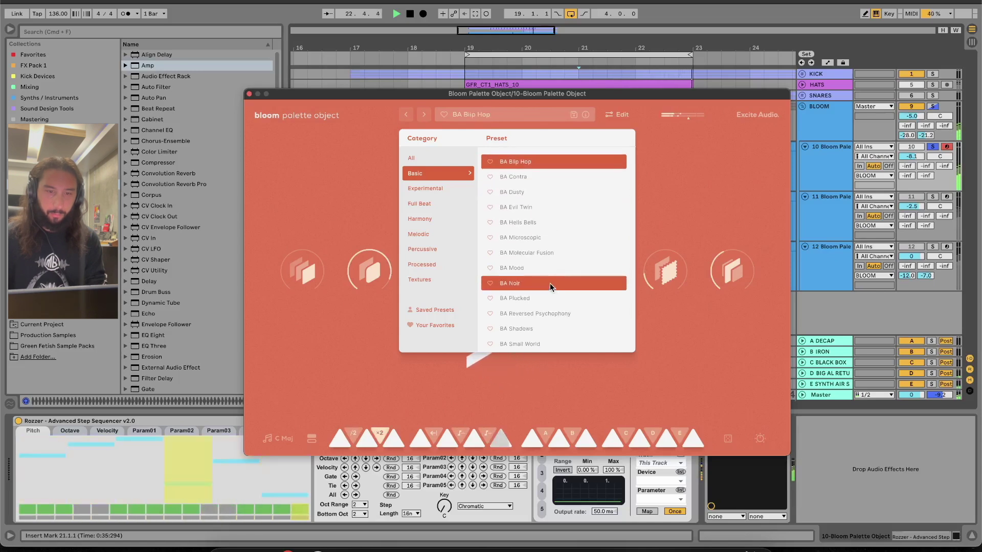
pyautogui.click(550, 283)
pyautogui.click(551, 283)
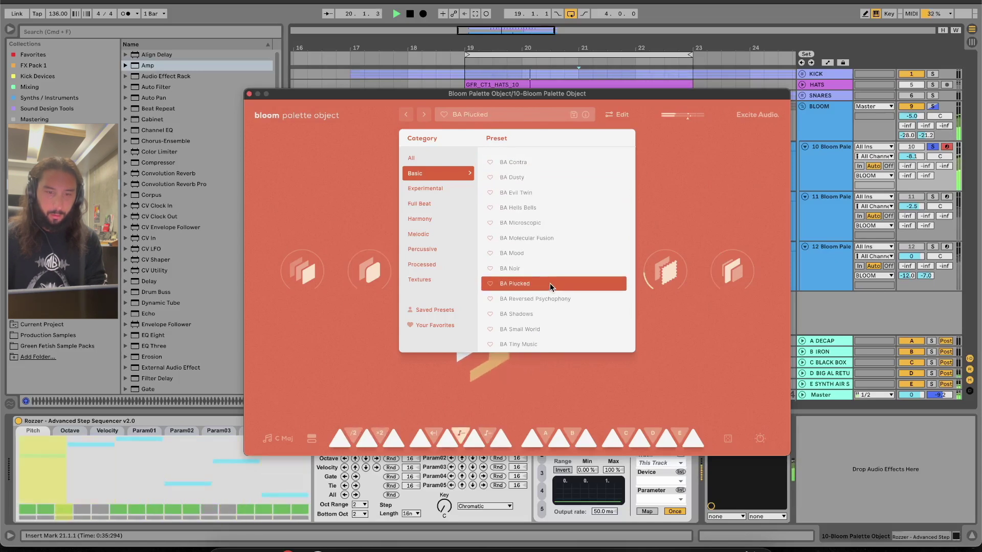
# Try EXP Glitch Core and load the EXP Looming preset from the Experimental category, closing the preset browser.
pyautogui.click(441, 190)
pyautogui.click(540, 199)
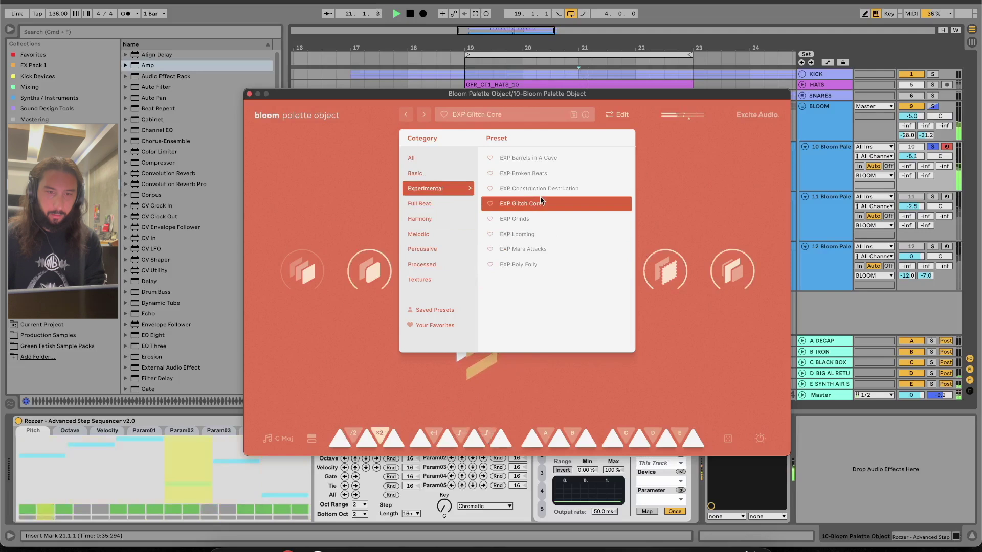
pyautogui.click(541, 229)
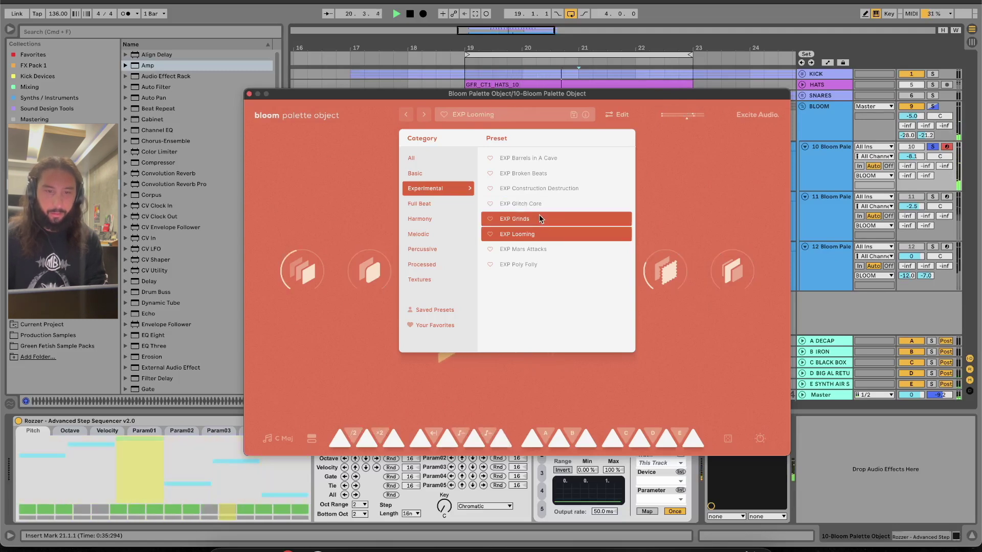
pyautogui.click(679, 312)
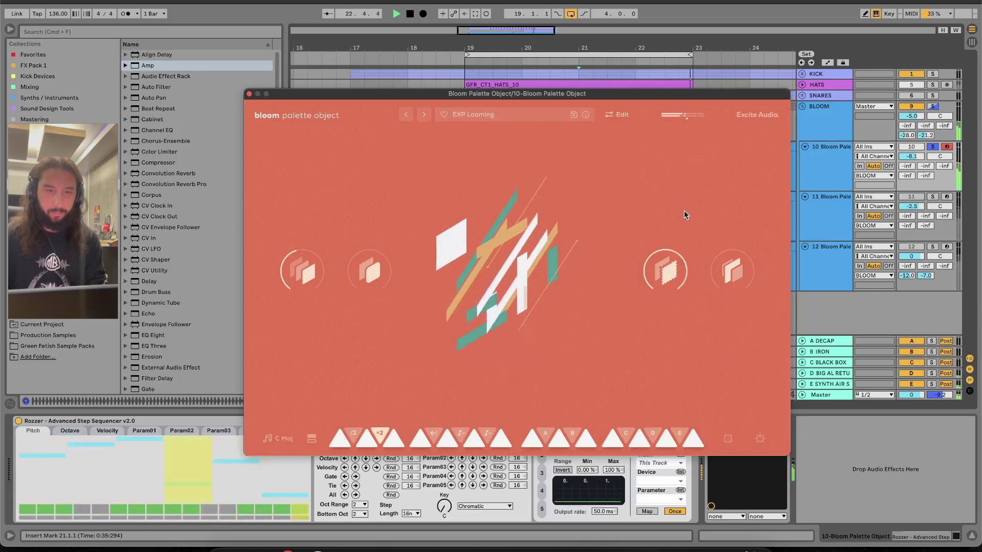
# Raise the volume of Bloom track 10 to -2.7 dB.
pyautogui.moveTo(303, 261)
pyautogui.moveTo(367, 262)
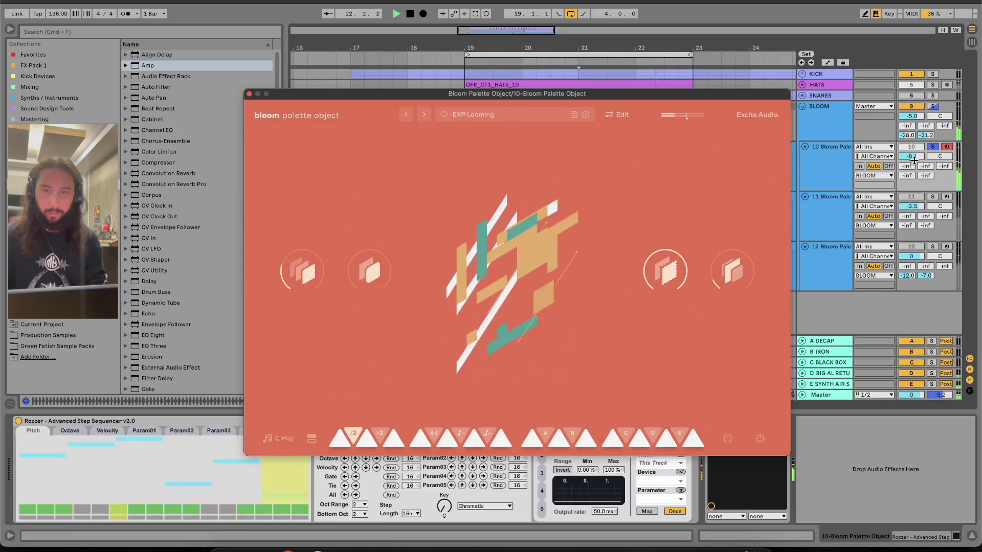
pyautogui.moveTo(911, 156); pyautogui.dragTo(912, 138)
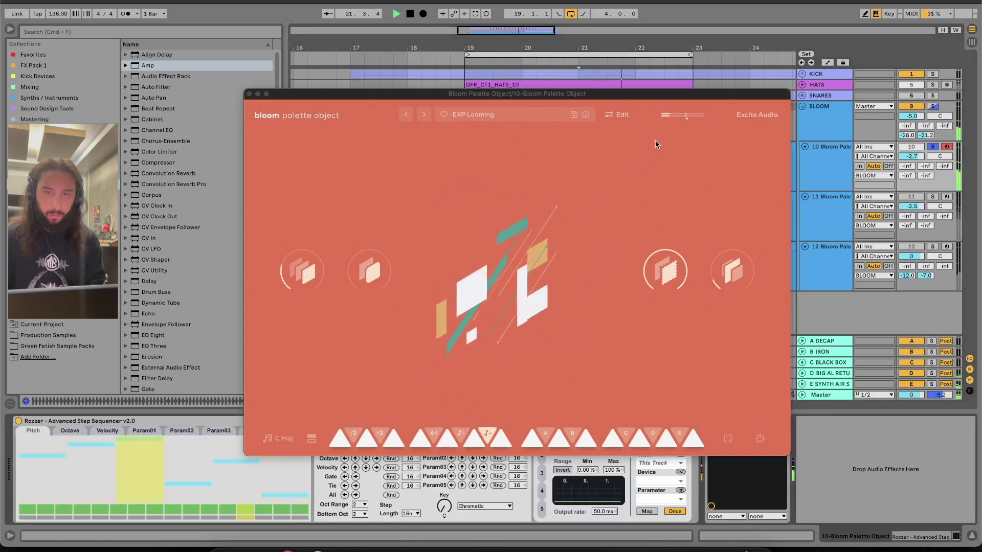
# Uncover the step sequencer and randomize its Notes row several times until a new pitch pattern is set.
pyautogui.moveTo(512, 96); pyautogui.dragTo(517, 61)
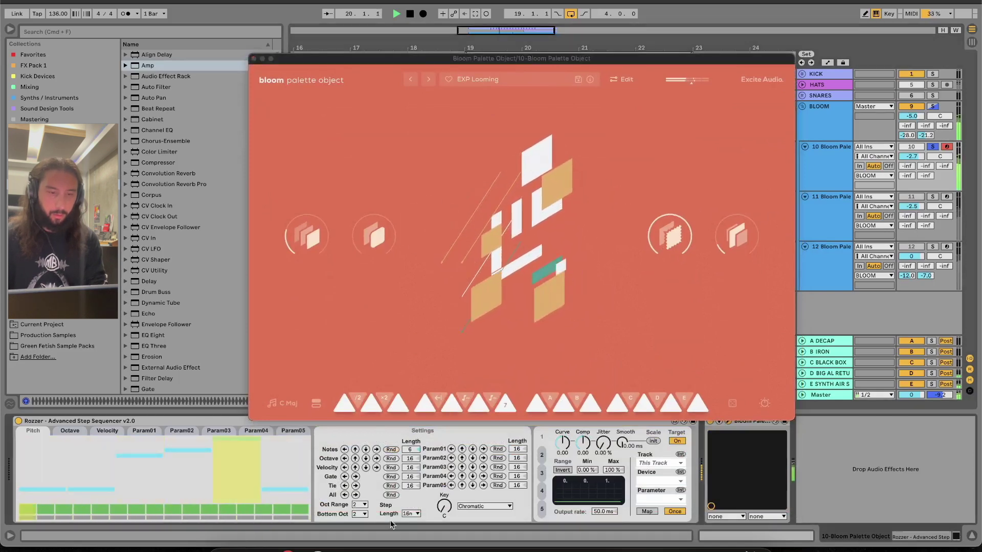
pyautogui.click(392, 450)
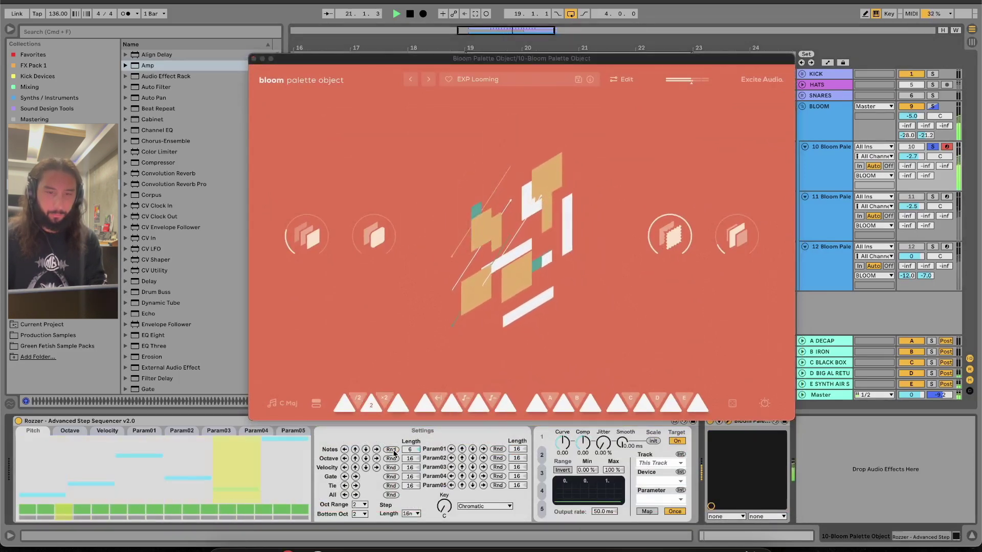
pyautogui.click(392, 450)
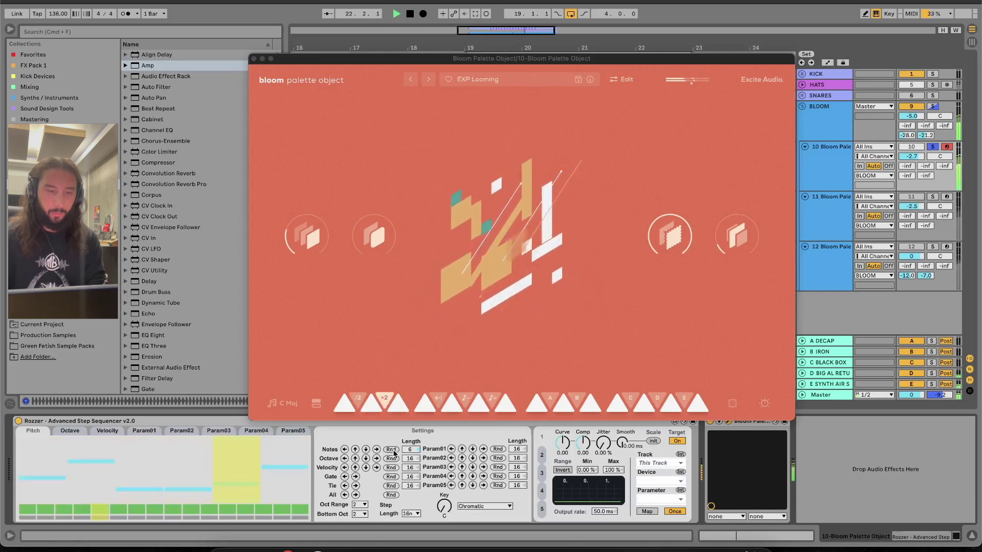
pyautogui.click(392, 450)
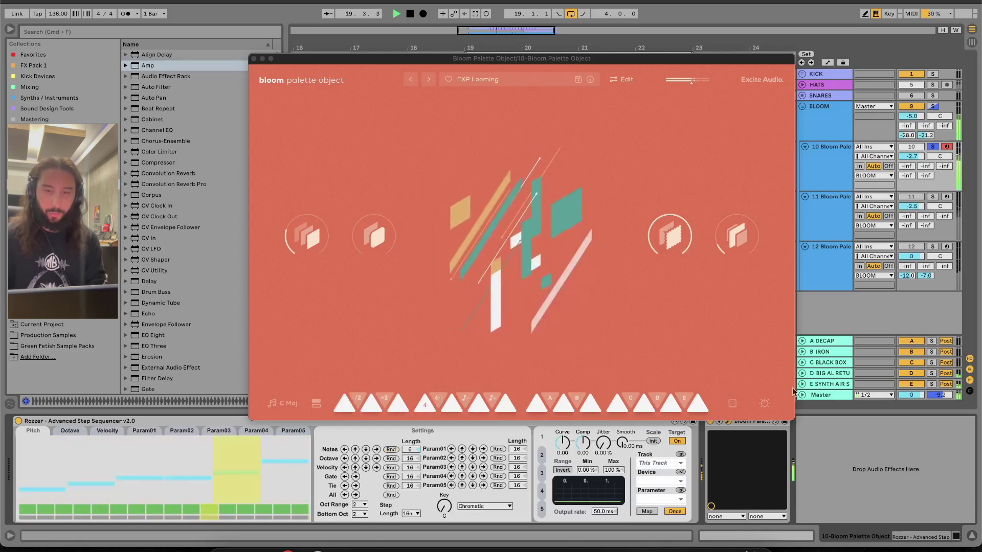
# Solo the KICK group and Bloom track 11, set track 11's volume to -1.9 dB, and stop playback.
pyautogui.click(932, 75)
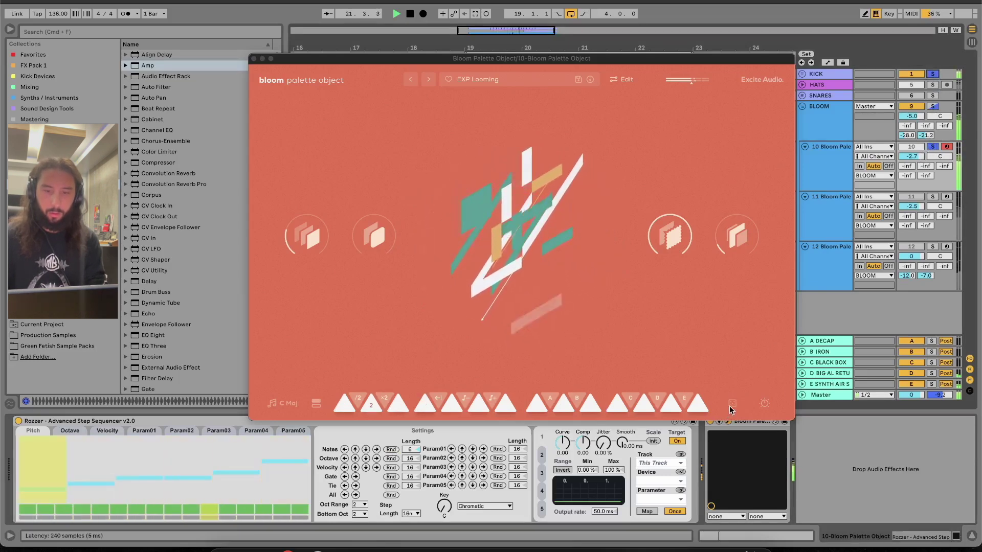
pyautogui.click(933, 196)
pyautogui.click(919, 206)
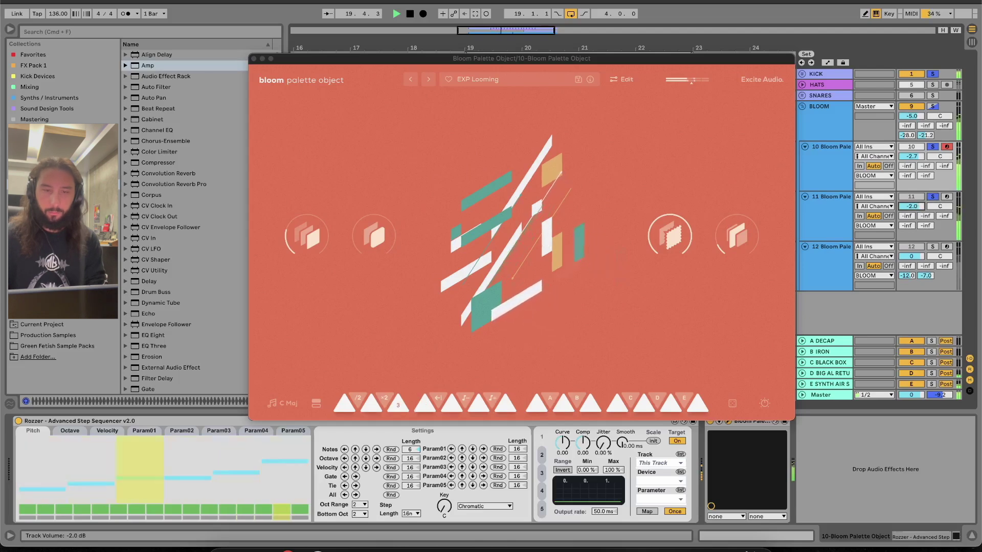
pyautogui.press('space')
pyautogui.moveTo(354, 58); pyautogui.dragTo(407, 52)
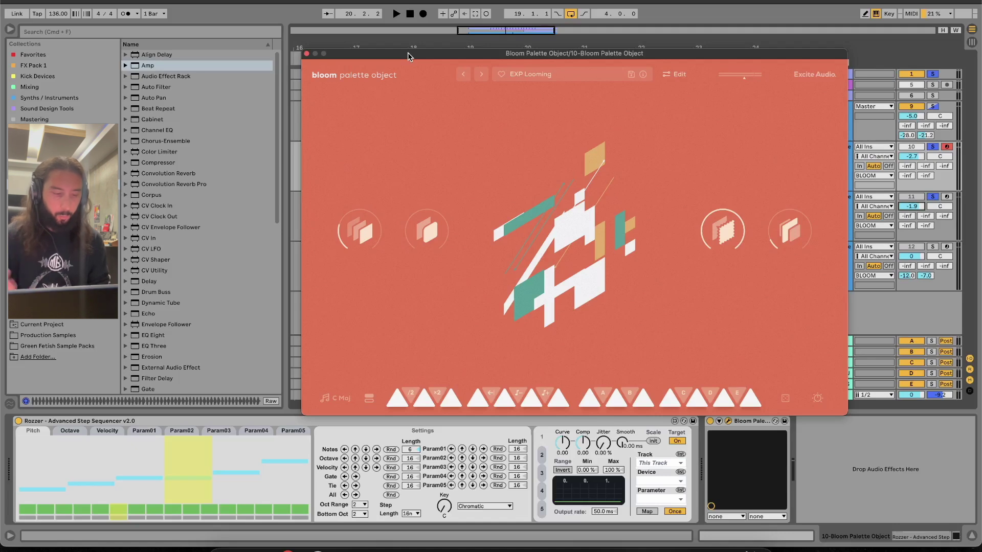
# Hide the Bloom window and loop playback over the first two beats of bar 19.
pyautogui.press('space')
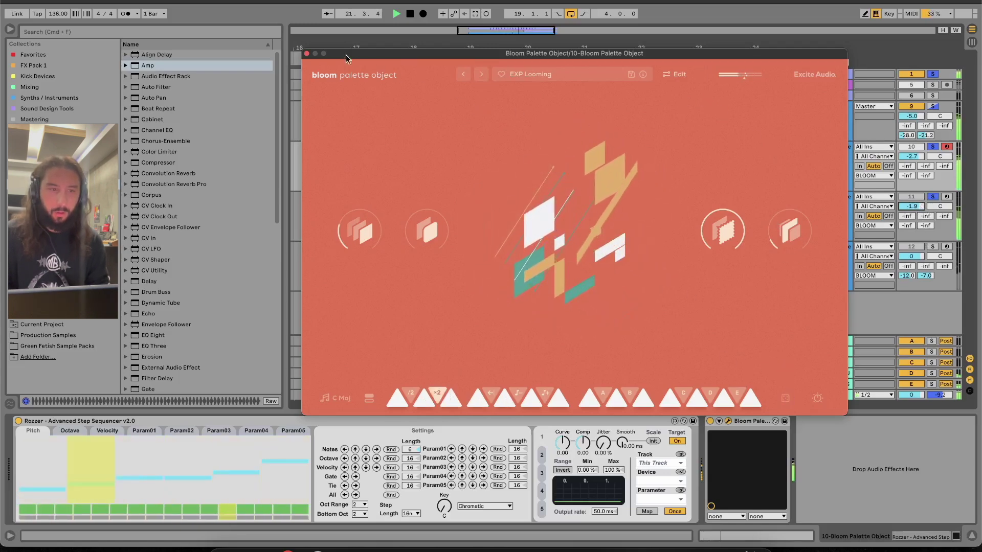
pyautogui.press('space')
pyautogui.press('super+alt+p')
pyautogui.press('+')
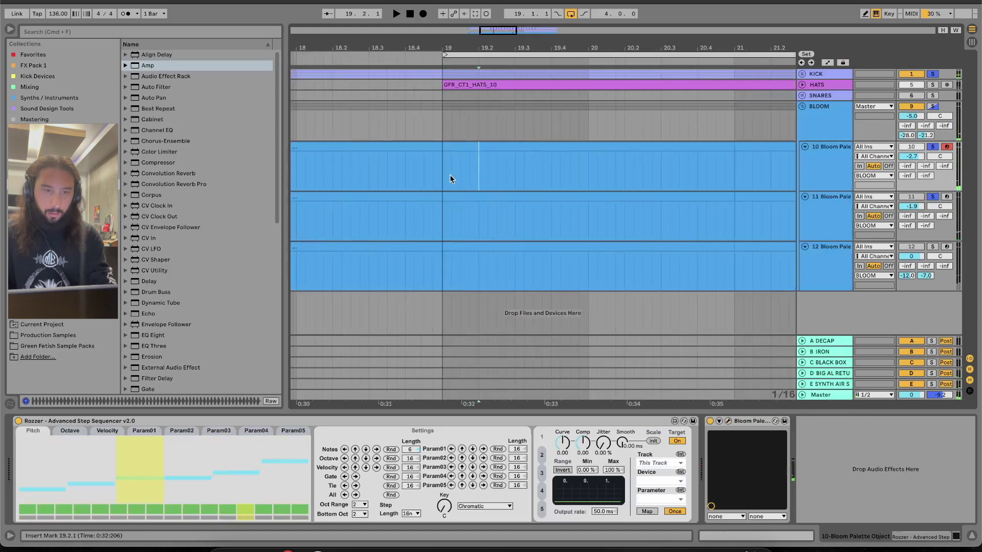
pyautogui.press('super+l')
pyautogui.press('space')
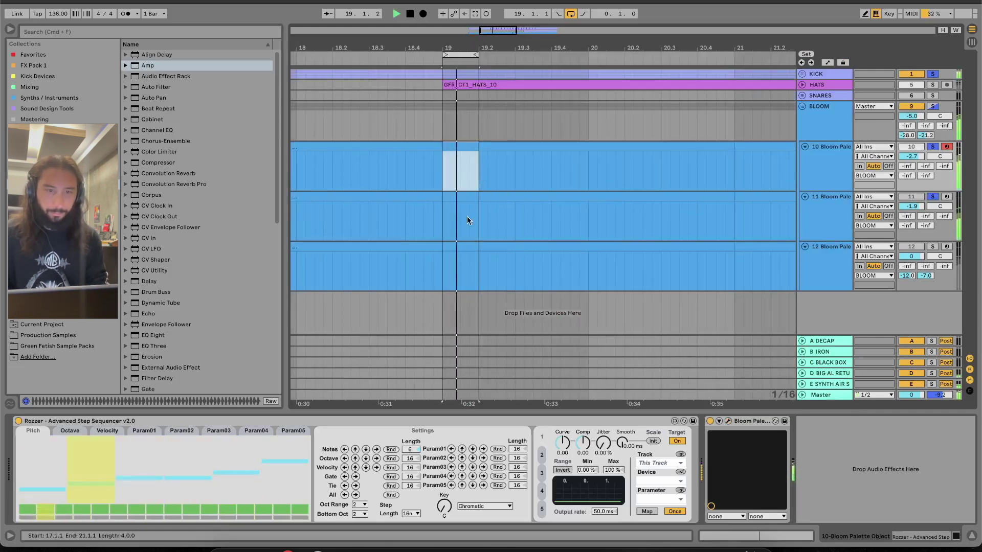
pyautogui.moveTo(471, 54); pyautogui.dragTo(514, 55)
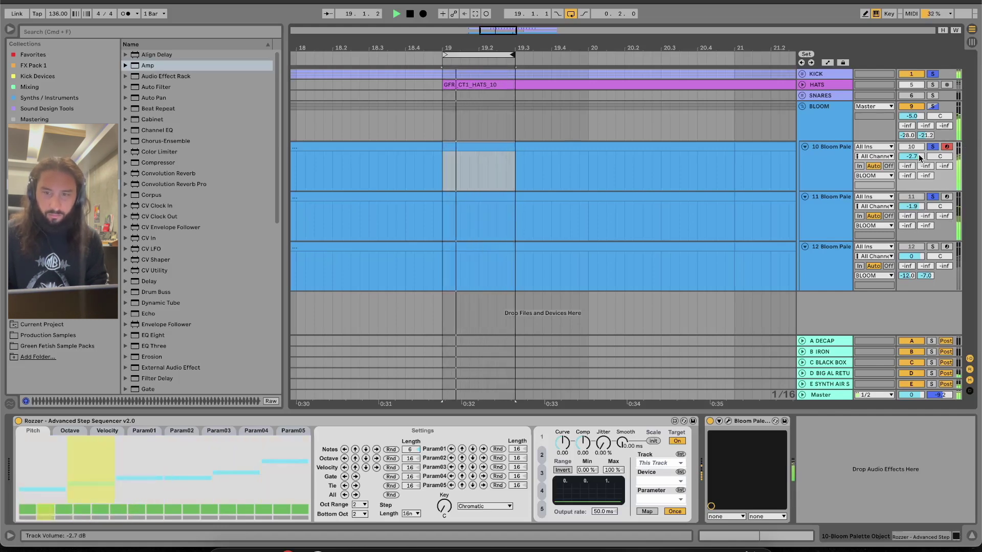
# Solo Bloom track 12 and HATS, and set the volumes to -1.5 dB on track 10 and -3.2 dB on track 12.
pyautogui.click(932, 247)
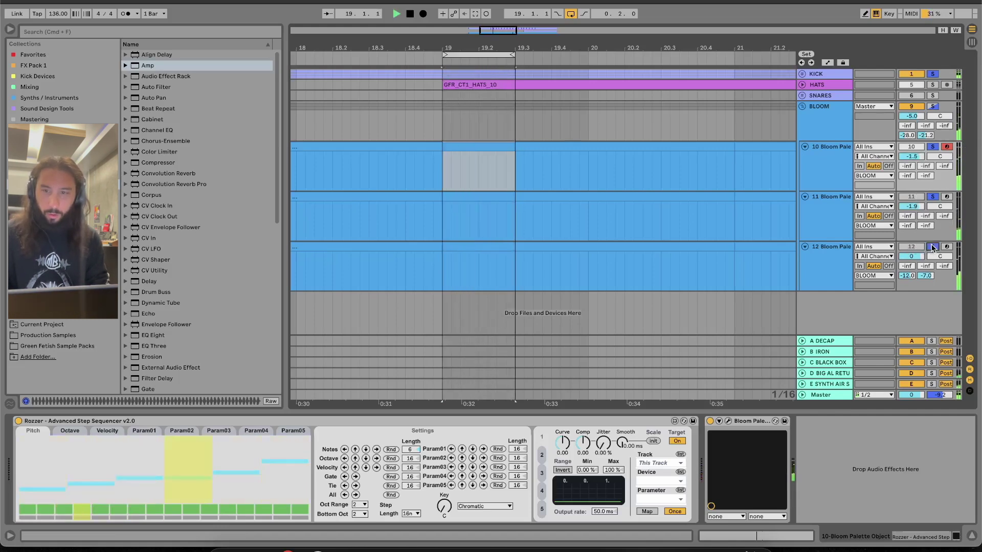
pyautogui.click(932, 85)
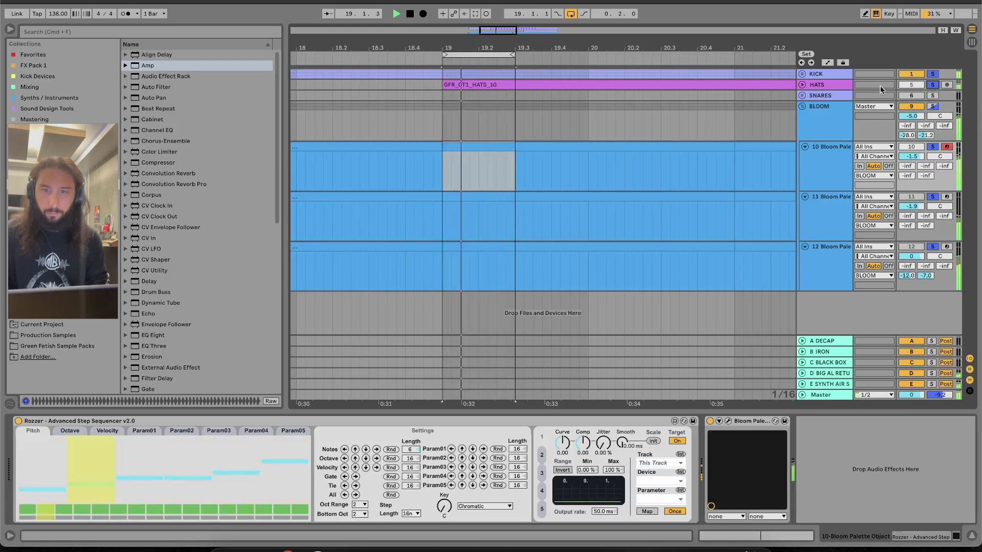
pyautogui.moveTo(918, 256); pyautogui.dragTo(918, 271)
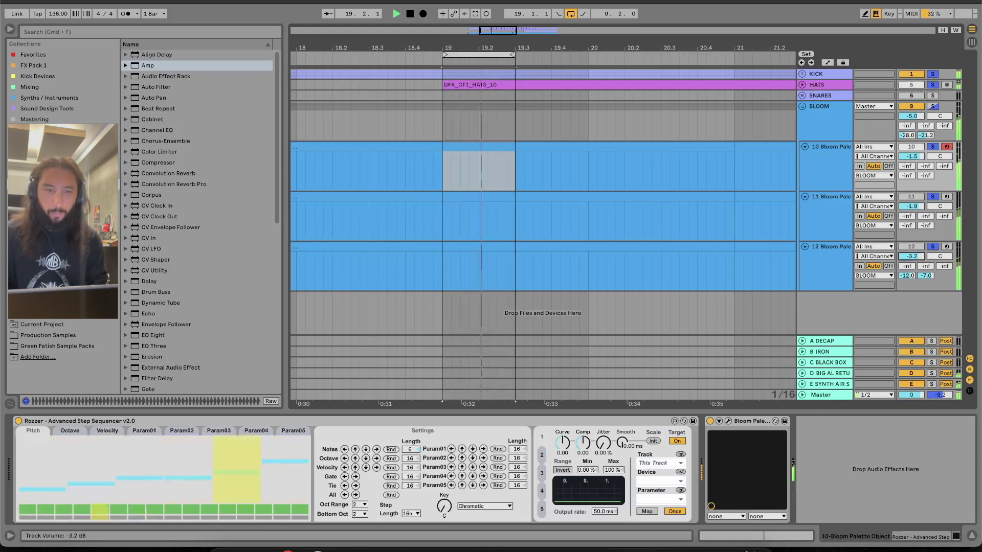
# Select the first two beats of bar 19 across Bloom tracks 10 to 12 and listen to the loop briefly.
pyautogui.press('space')
pyautogui.moveTo(513, 275); pyautogui.dragTo(446, 176)
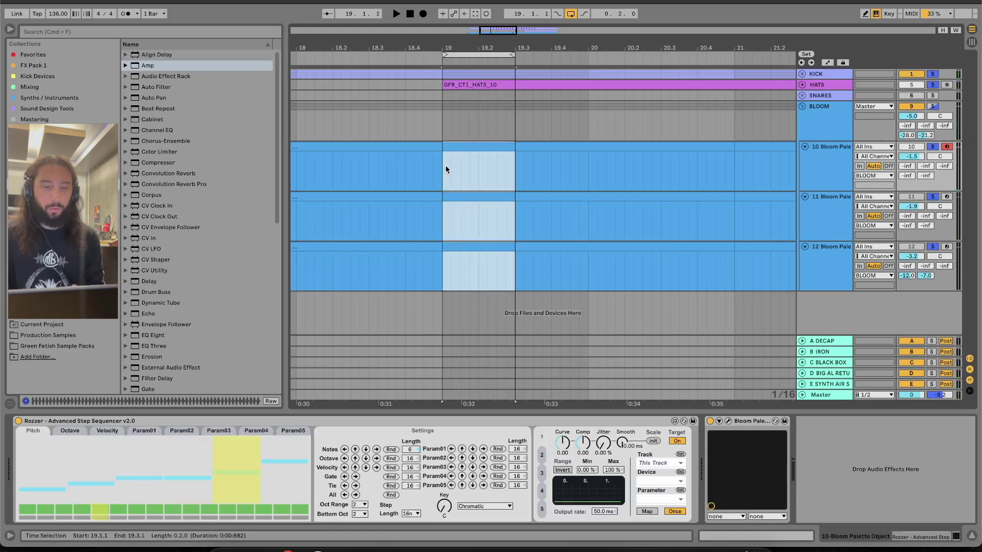
pyautogui.press('space')
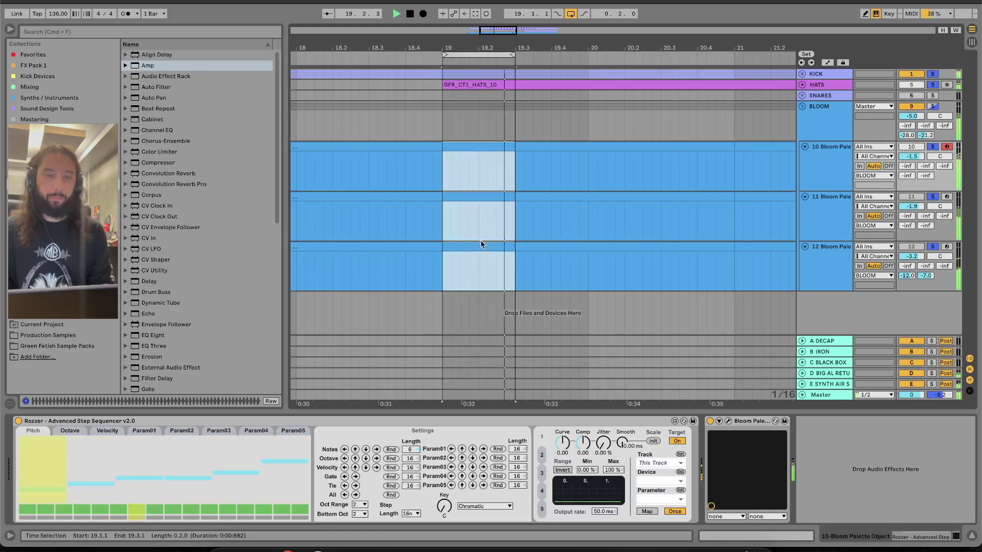
pyautogui.press('space')
pyautogui.click(486, 130)
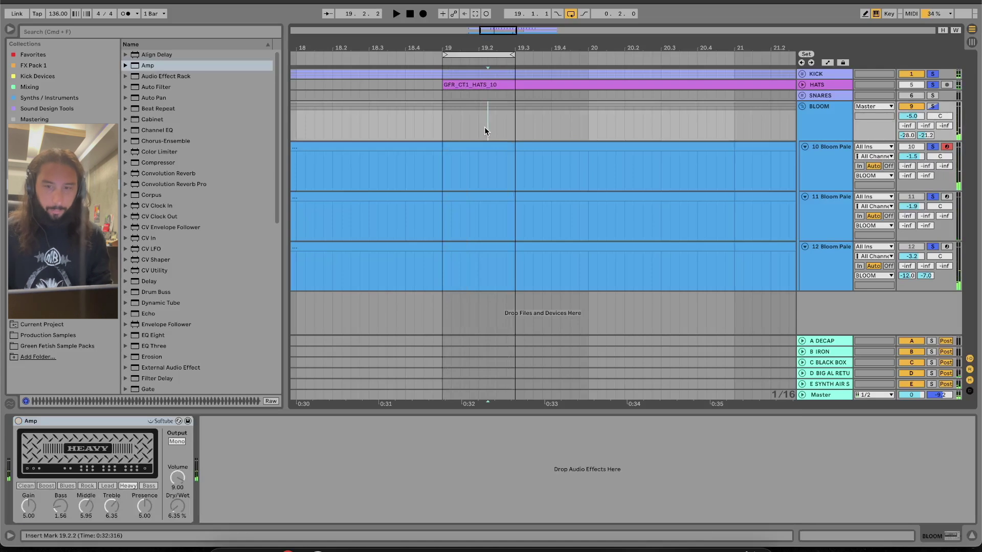
# Show track 10's Bloom Palette Object window, inspect its sample, sequencer and effect settings in the edit view, and return to the main view.
pyautogui.click(487, 168)
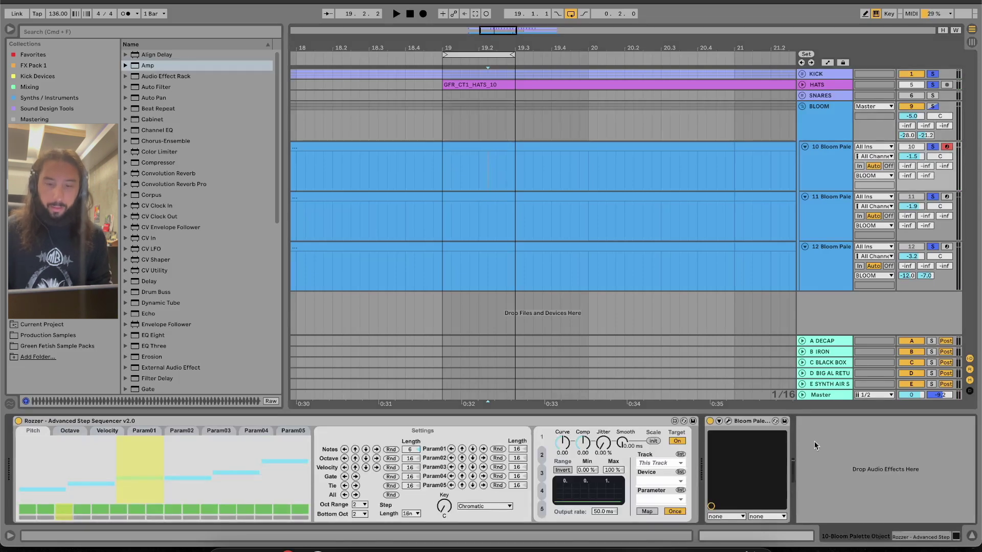
pyautogui.click(728, 422)
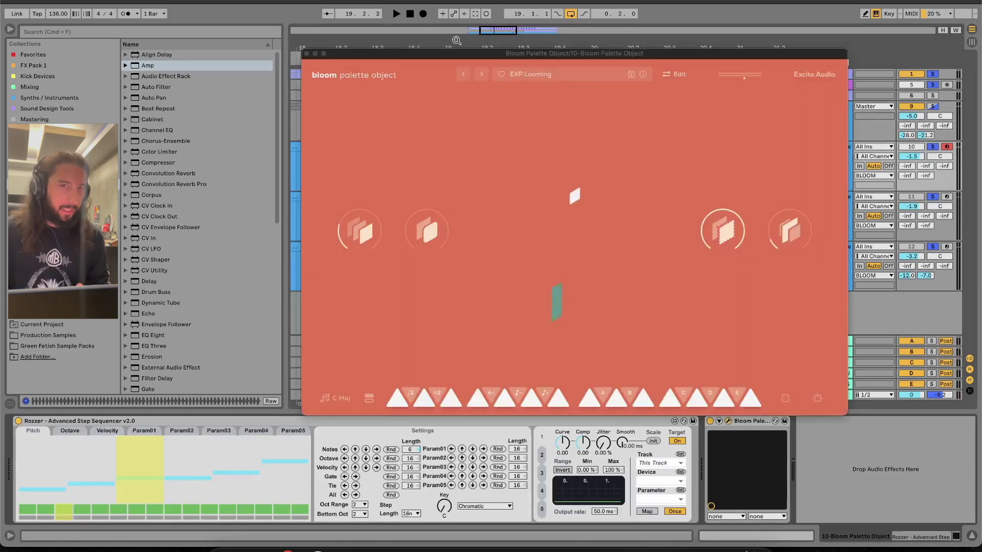
pyautogui.moveTo(467, 56); pyautogui.dragTo(462, 49)
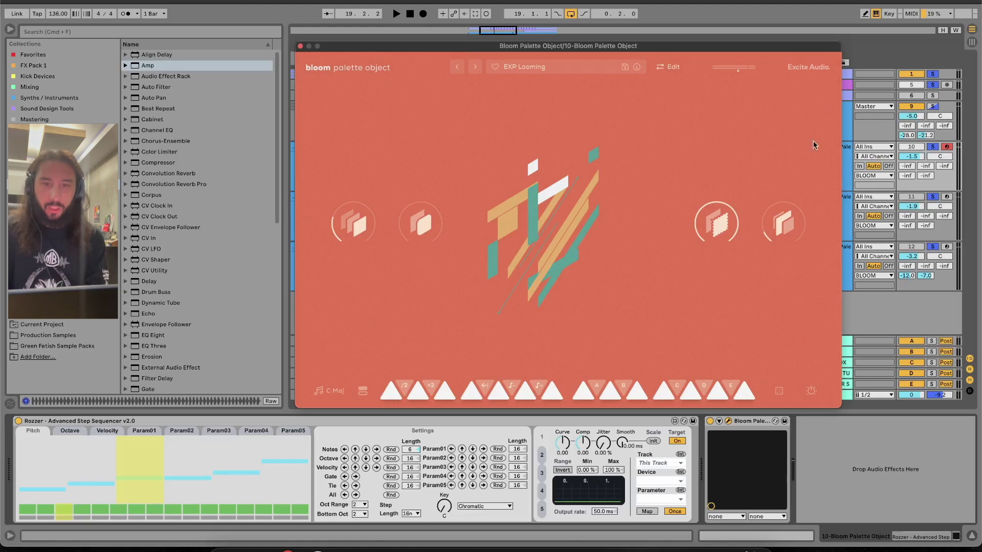
pyautogui.click(656, 69)
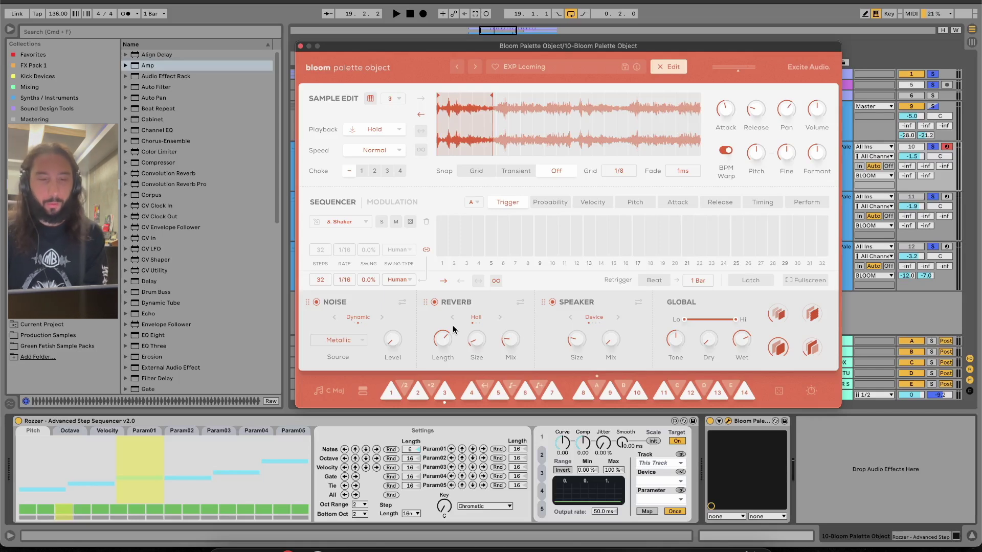
pyautogui.click(664, 68)
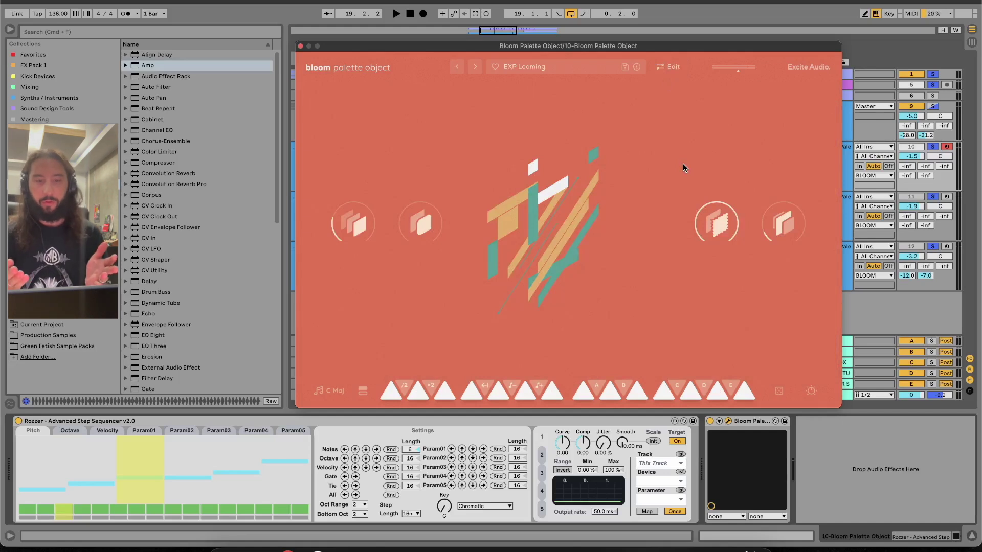